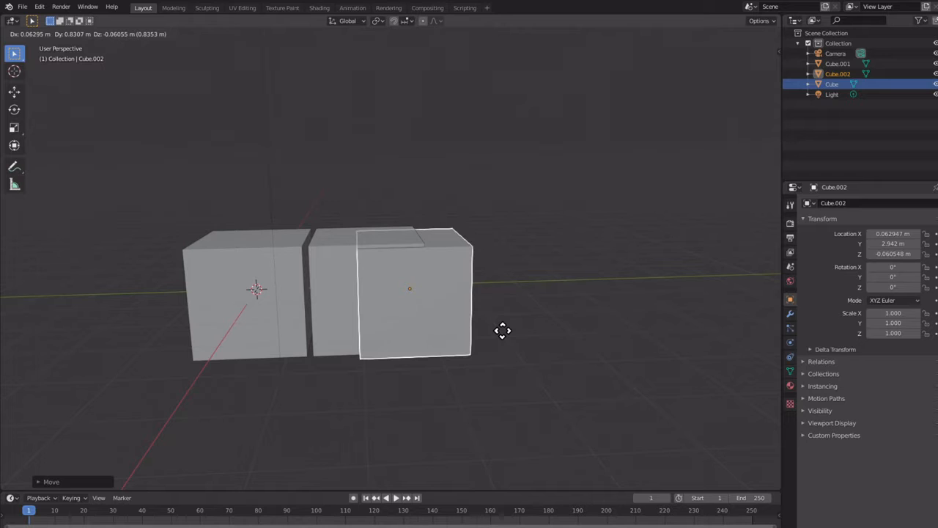
Step: Place the duplicated cube along the Y axis at about 4.21 m, just beyond the second cube
key(y)
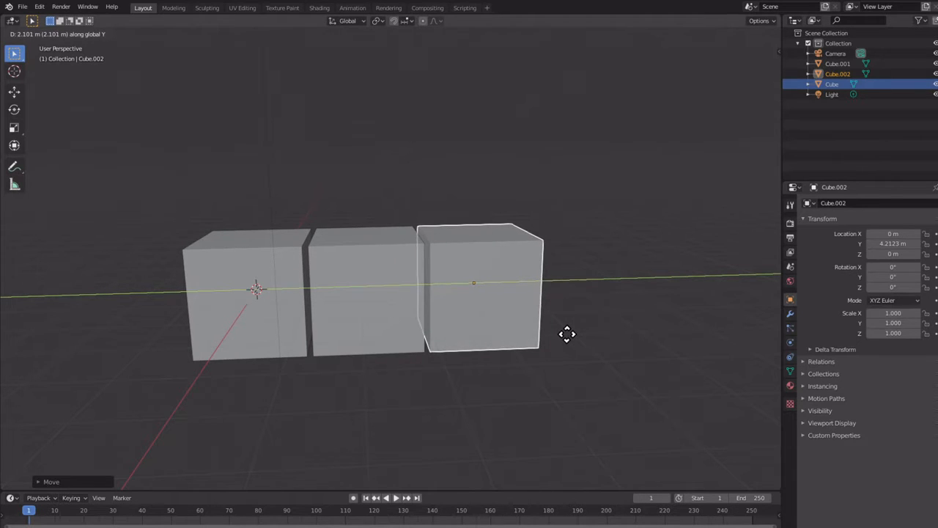
click(567, 333)
middle_drag(566, 334, 529, 349)
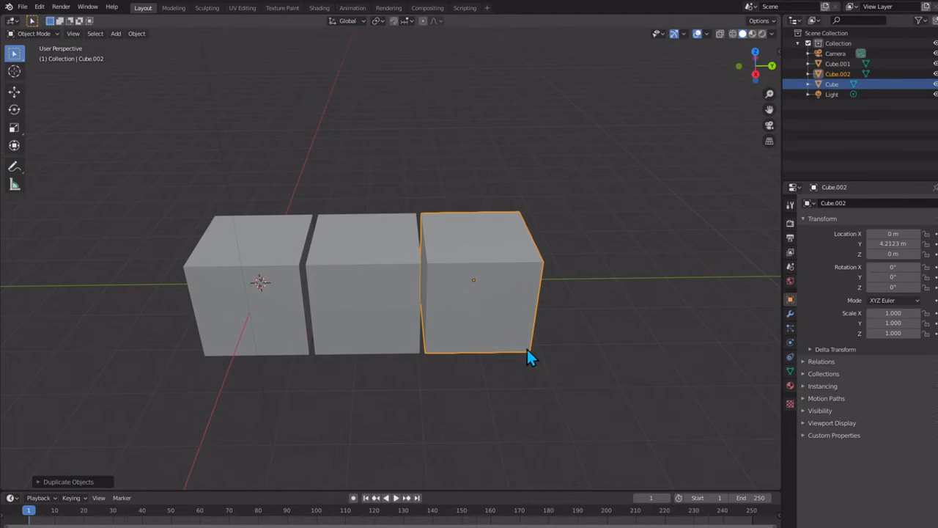
Step: Duplicate the third cube and place the copy along the Y axis at about 6.3 m as the fourth in the row
key(shift+d)
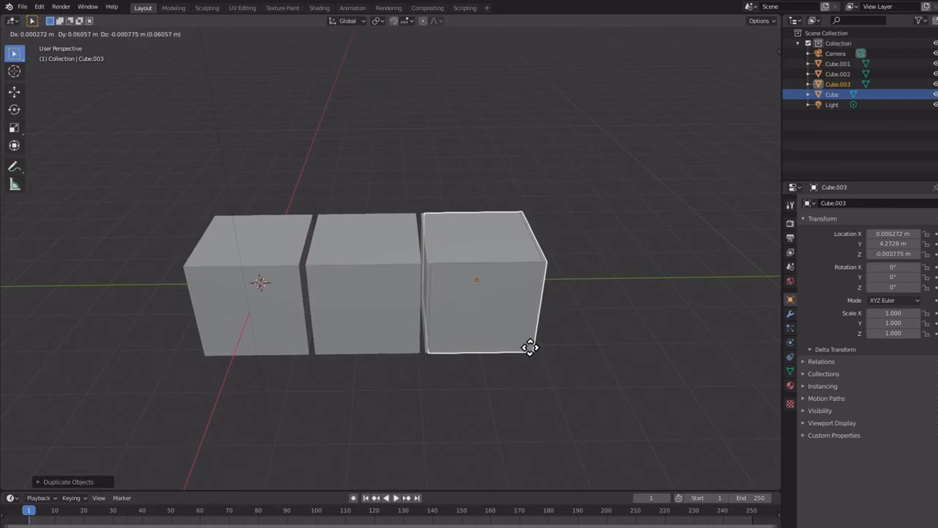
key(y)
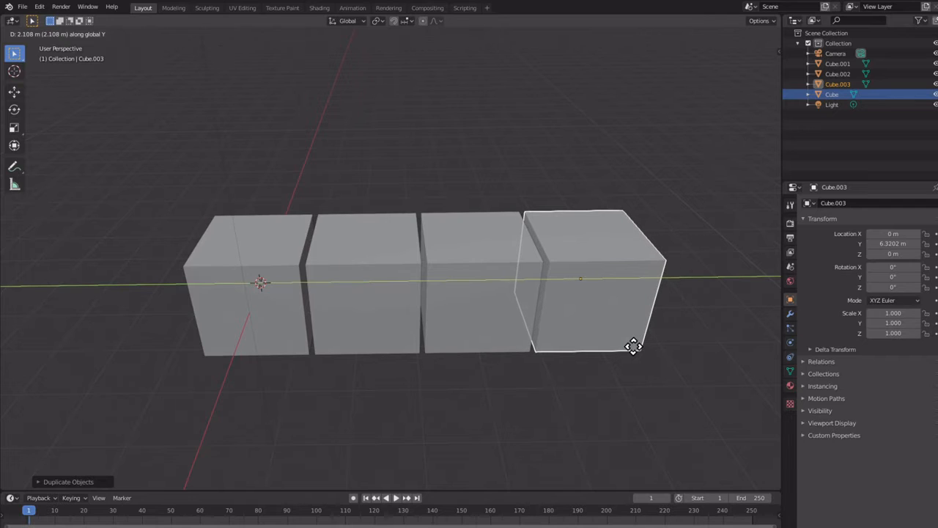
click(630, 346)
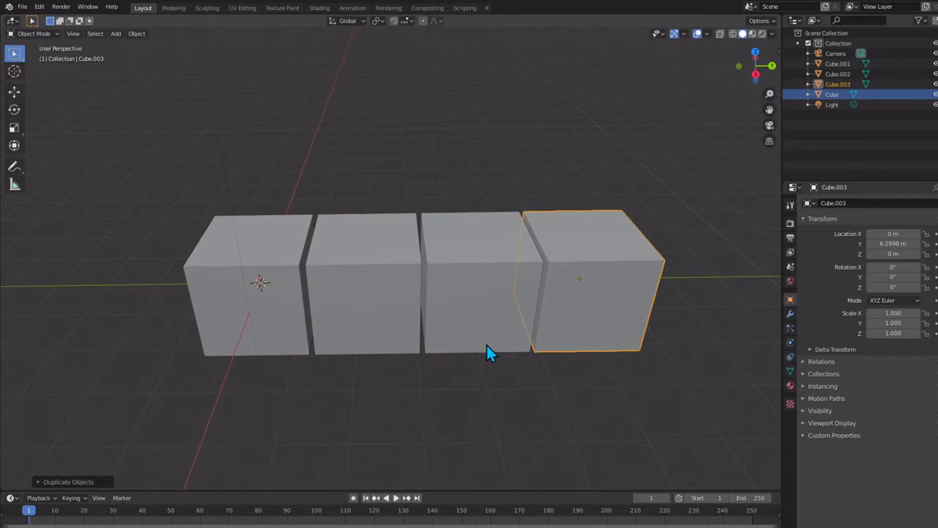
Step: Stretch the second cube along Z to a scale of about 1.6 and raise it to a Z location of about 0.6 m
middle_drag(487, 346, 476, 310)
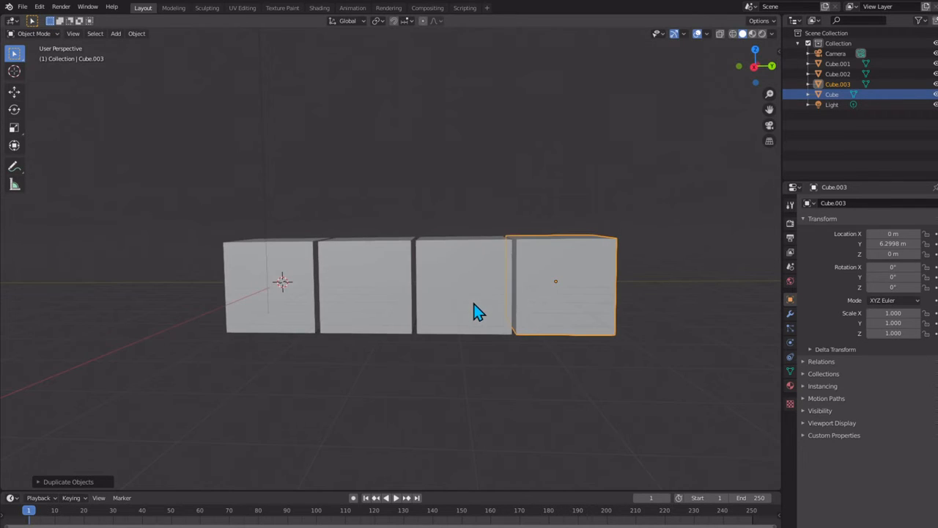
middle_drag(274, 276, 319, 307)
click(404, 257)
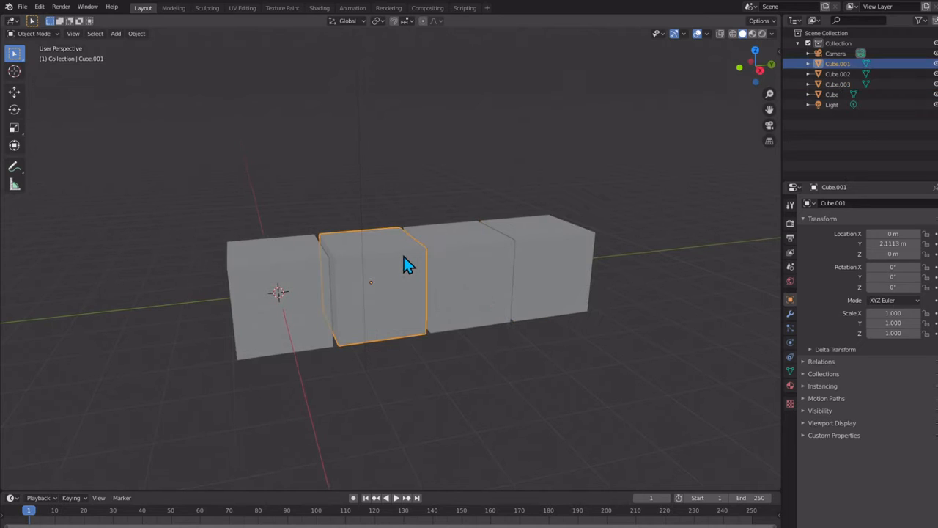
key(s)
key(z)
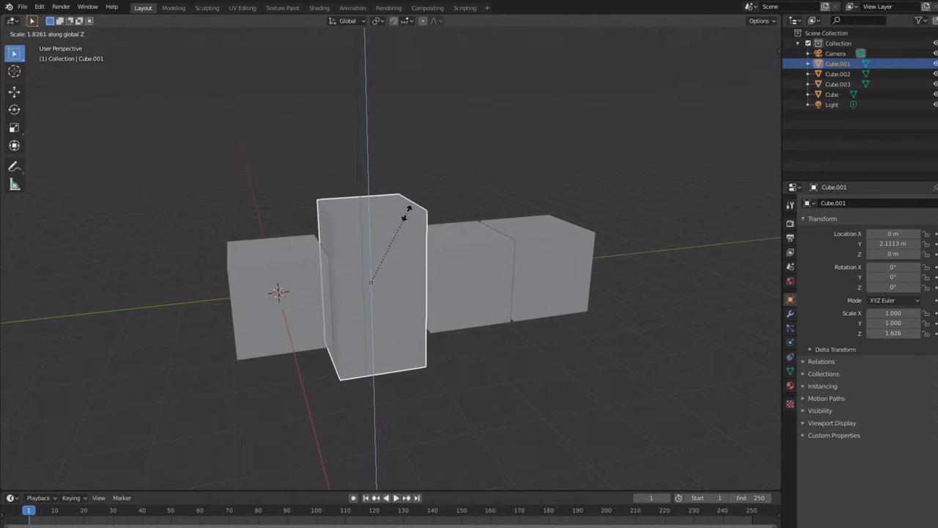
click(412, 235)
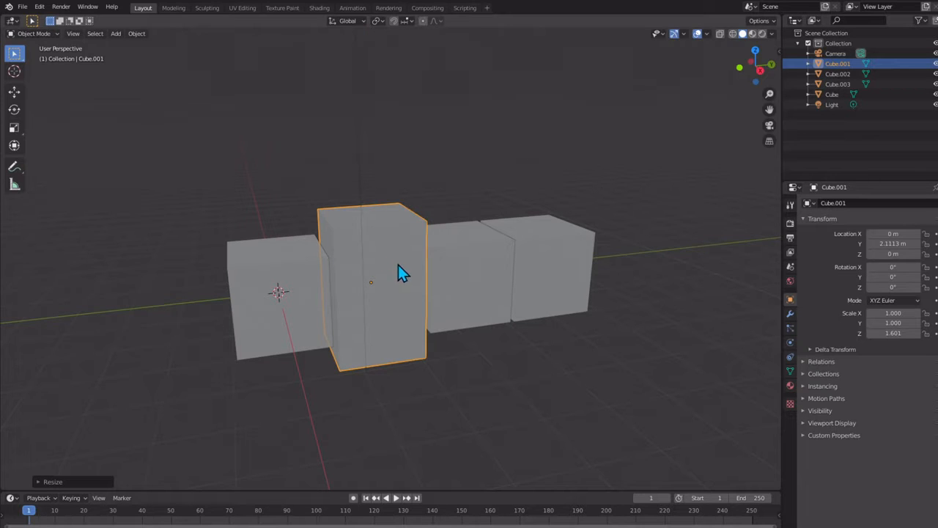
key(g)
key(z)
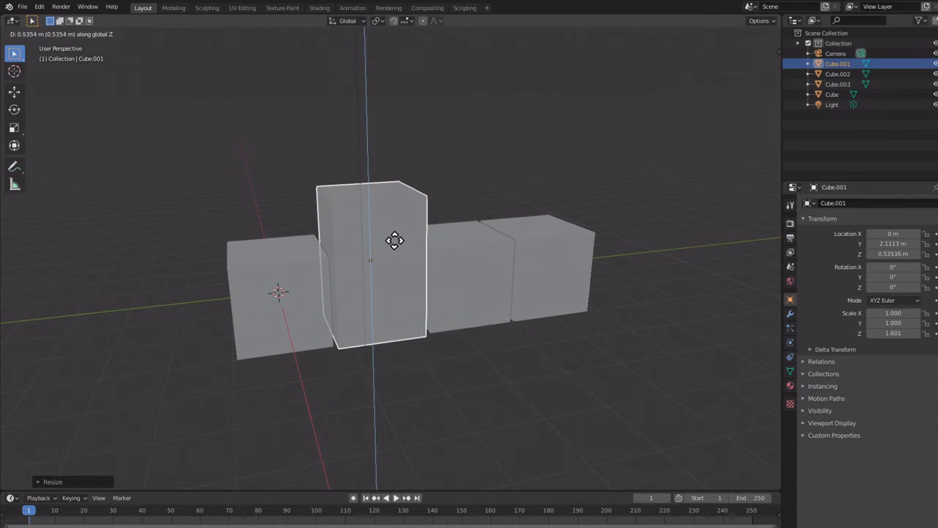
click(390, 235)
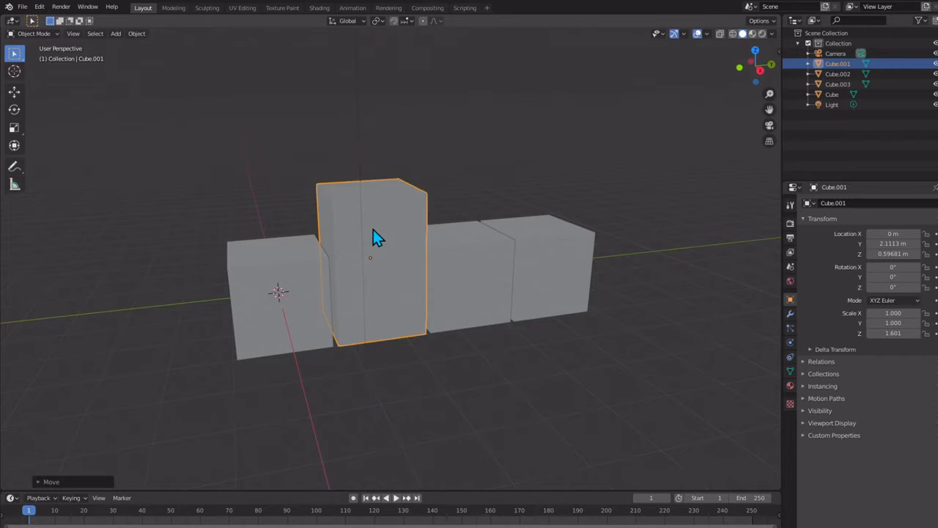
middle_drag(373, 230, 353, 218)
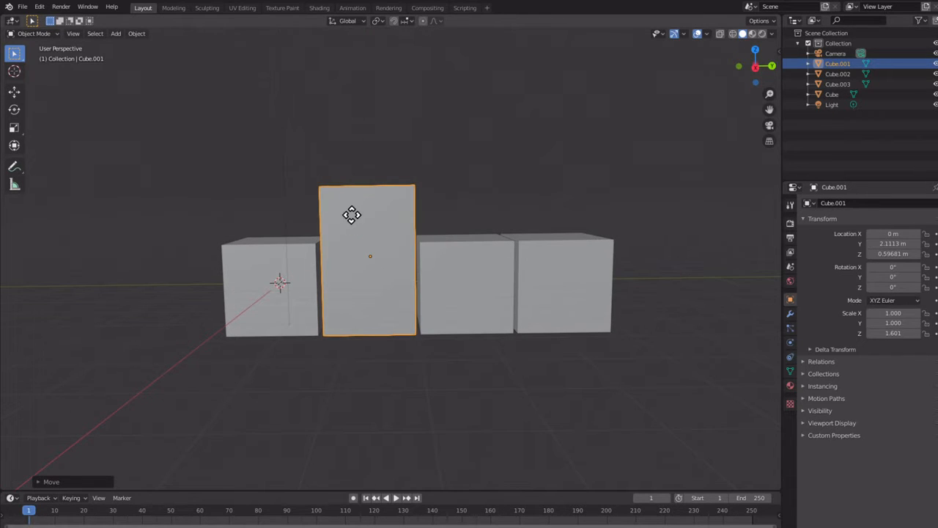
key(g)
key(z)
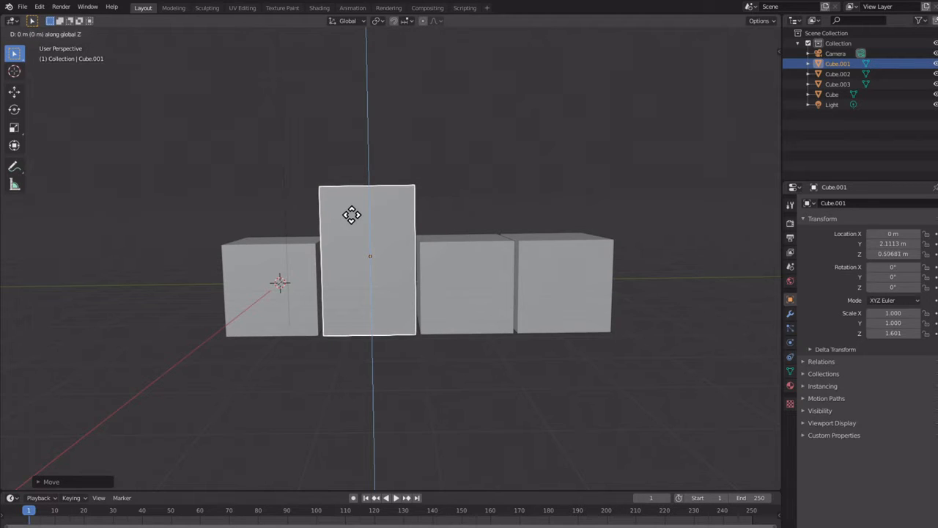
click(352, 214)
click(438, 249)
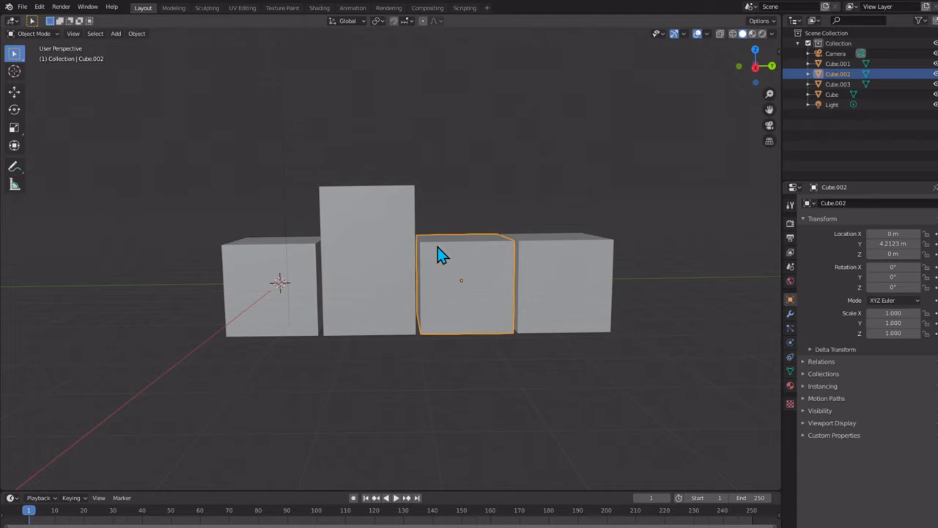
key(g)
key(z)
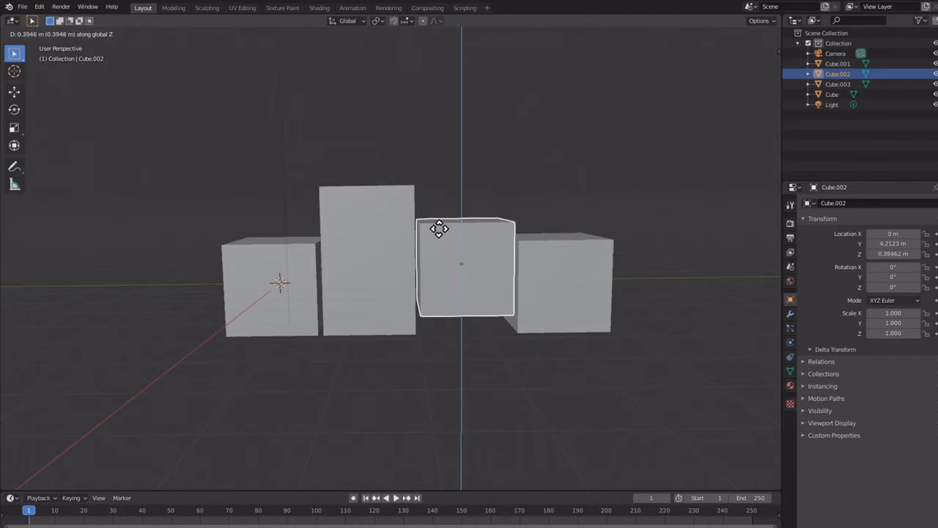
key(Escape)
Step: Stretch the third cube along Z to a scale of about 2.17 and raise it to a Z location of about 1.13 m
key(s)
key(z)
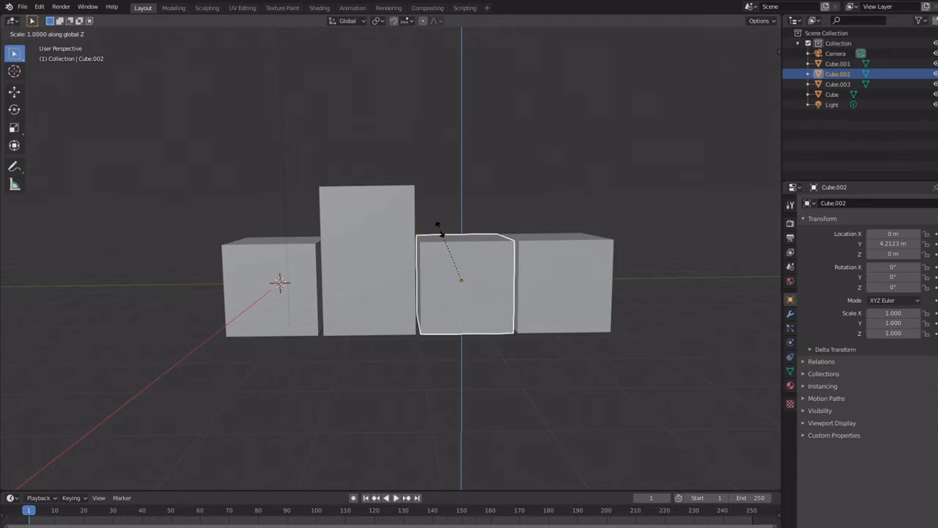
click(435, 165)
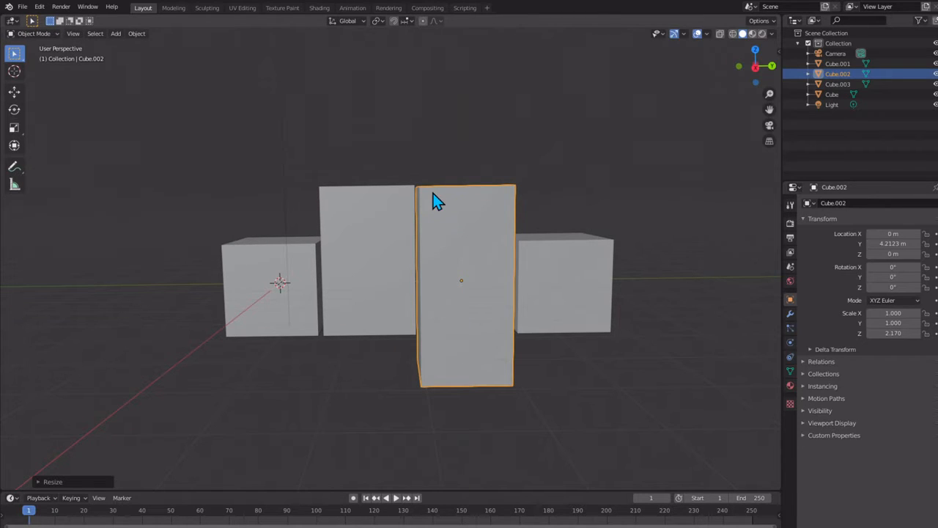
key(g)
key(z)
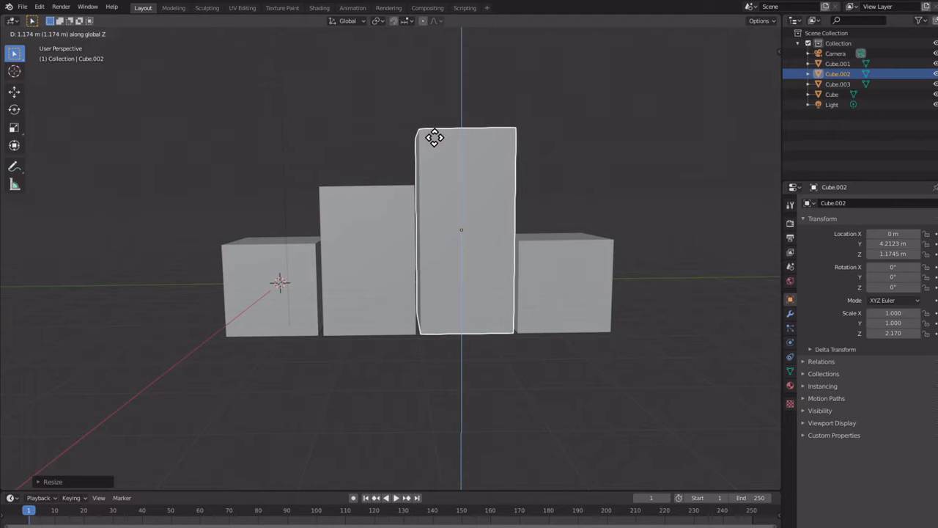
click(435, 142)
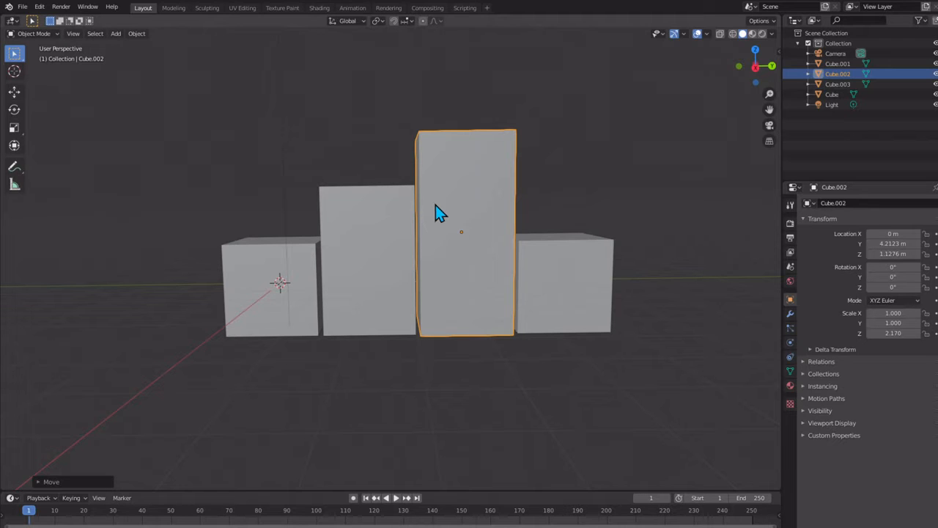
Step: Reduce the third block's Z scale to about 1.93 and lower it to a Z location of about 0.95 m
key(s)
key(z)
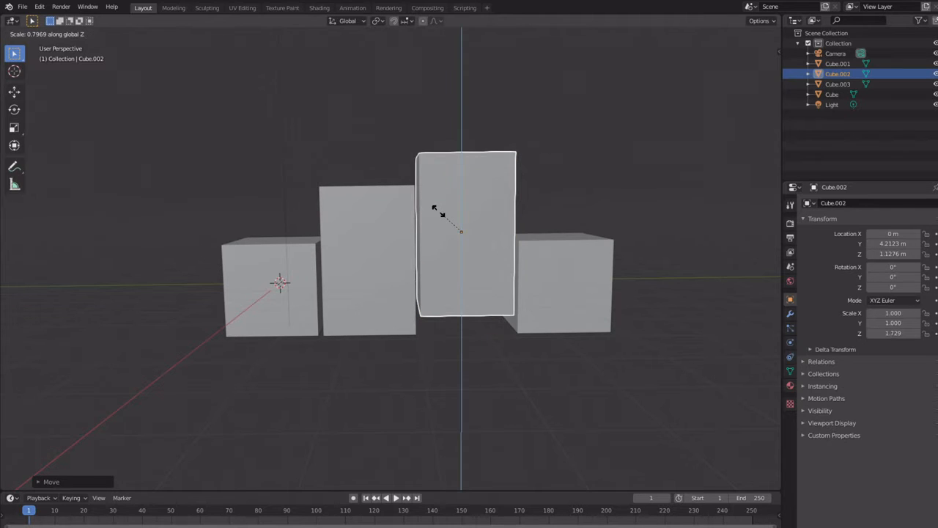
click(438, 206)
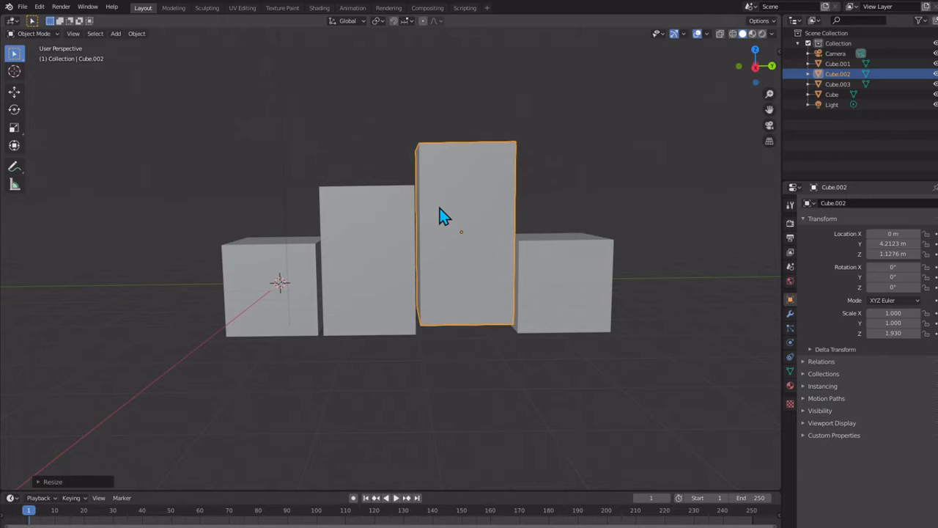
key(g)
key(z)
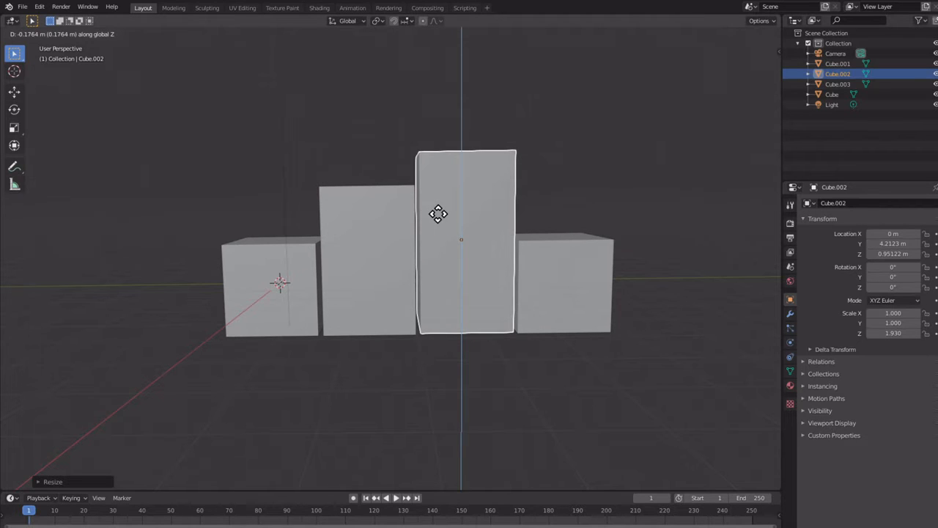
click(437, 212)
middle_drag(418, 210, 400, 217)
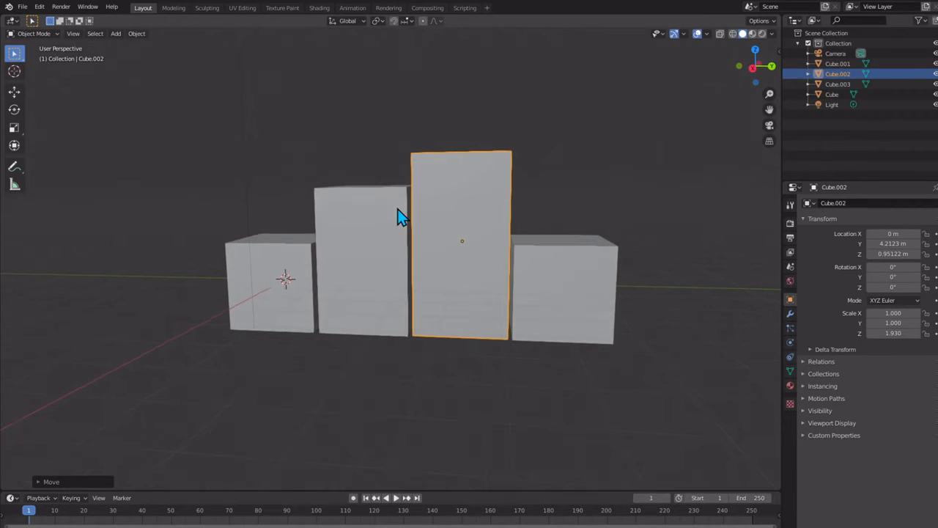
click(532, 268)
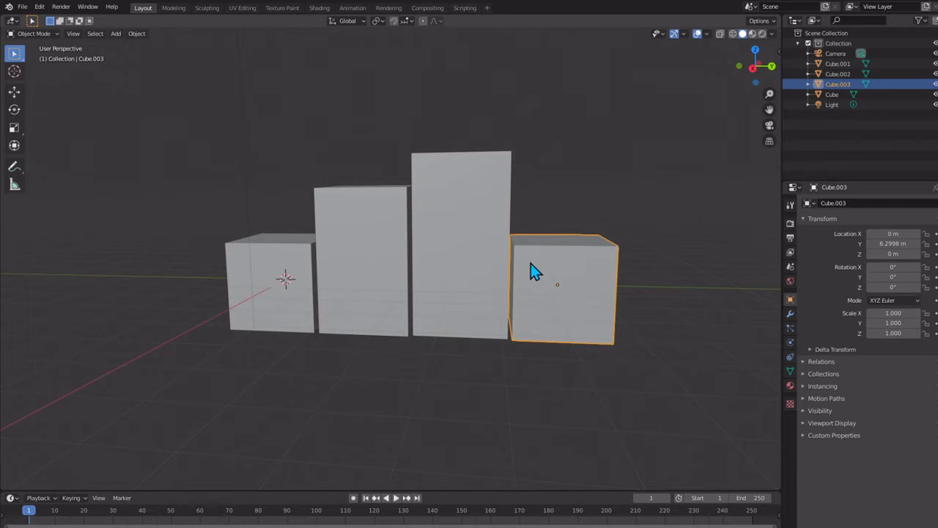
key(g)
key(z)
key(Escape)
key(g)
key(z)
key(Escape)
Step: Open the Screencast Keys settings and enable the on-screen key display
click(775, 52)
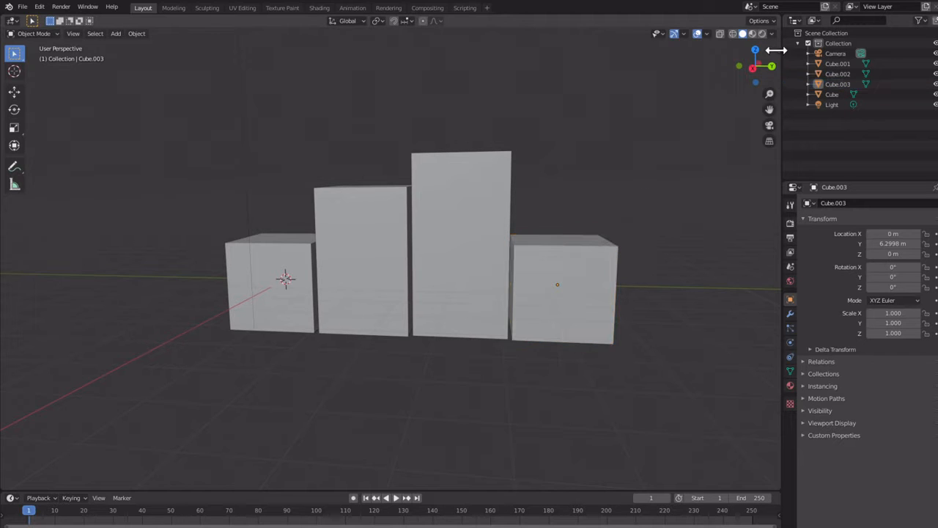
click(775, 52)
click(776, 128)
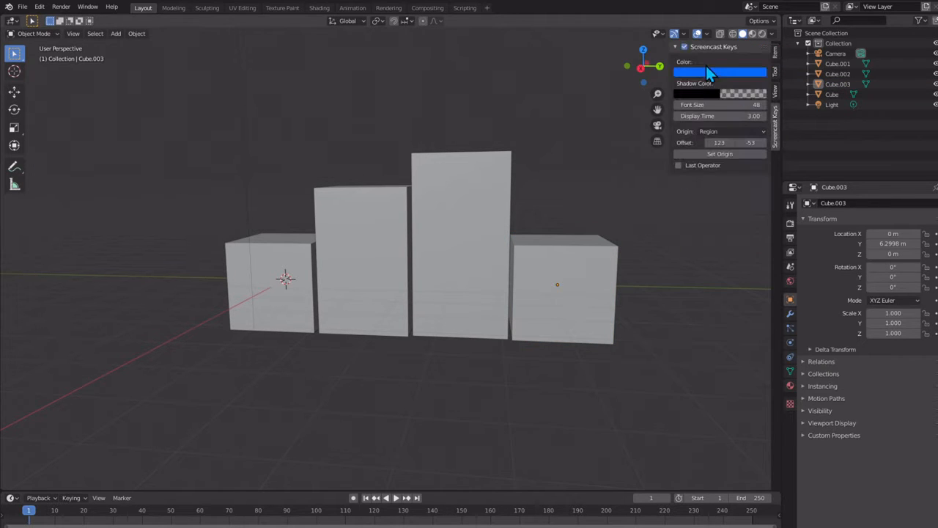
click(577, 183)
Step: Stretch the fourth cube along Z to a scale of about 1.66 and raise it to a Z location of about 0.67 m
click(522, 297)
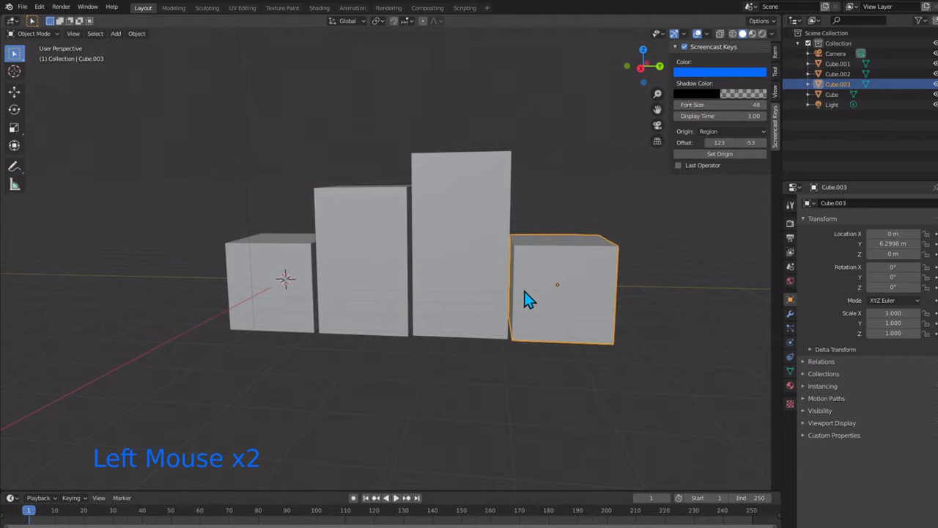
key(s)
key(z)
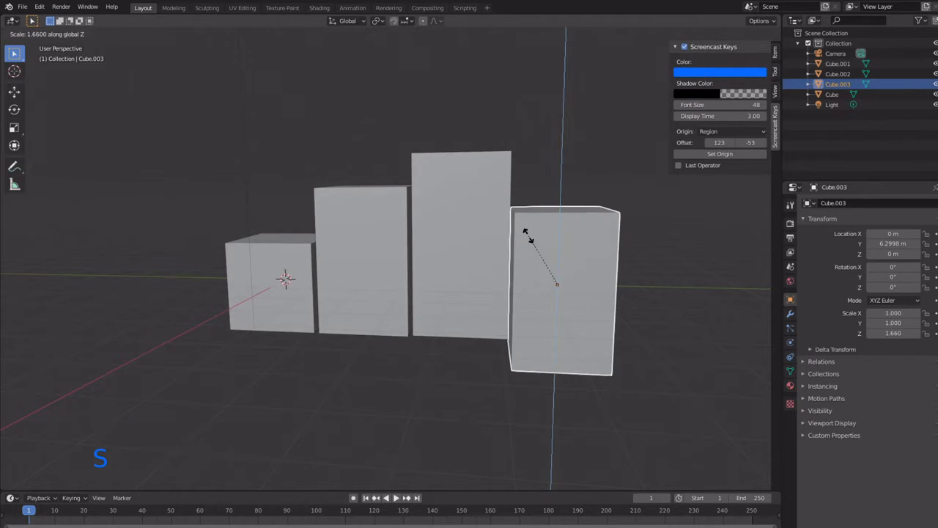
click(529, 237)
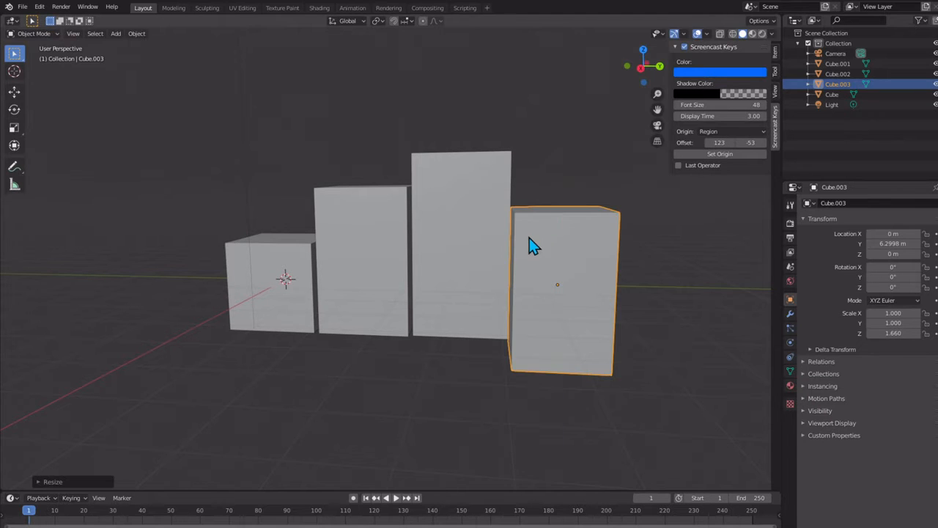
key(g)
key(z)
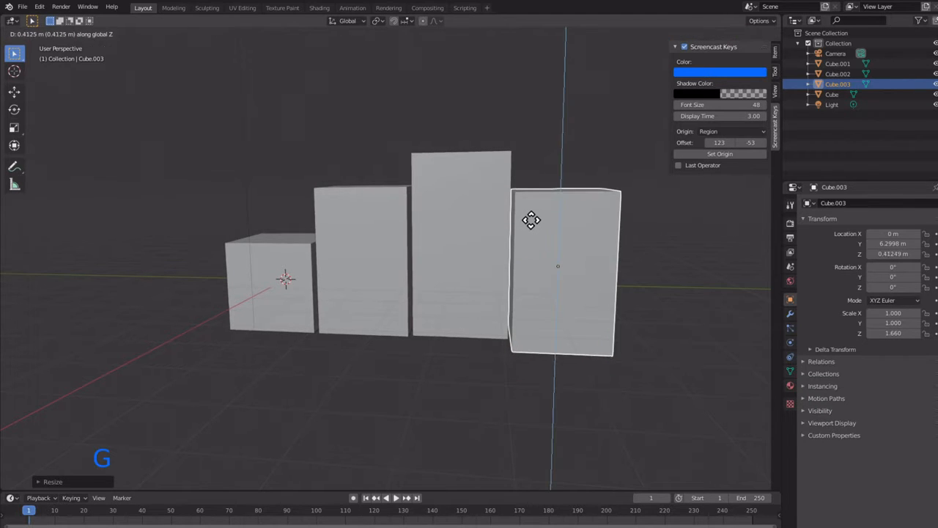
click(531, 212)
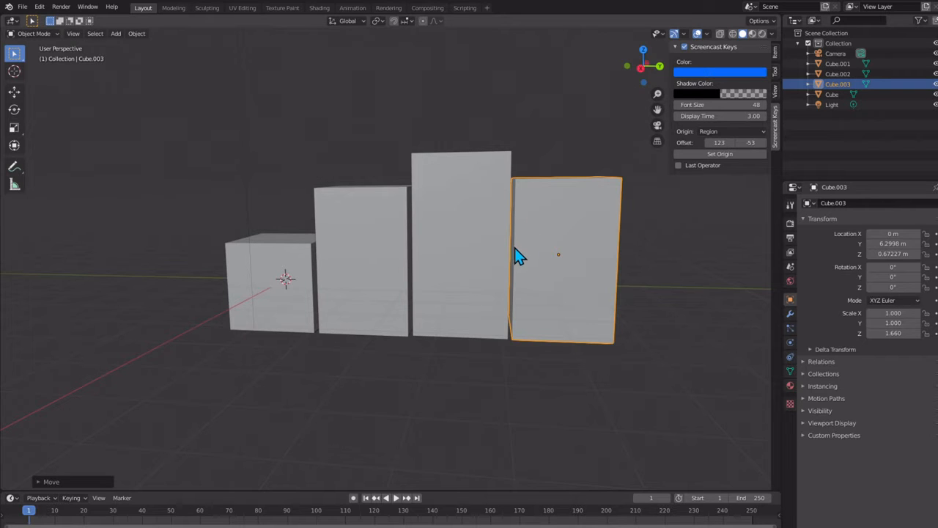
middle_drag(513, 258, 522, 278)
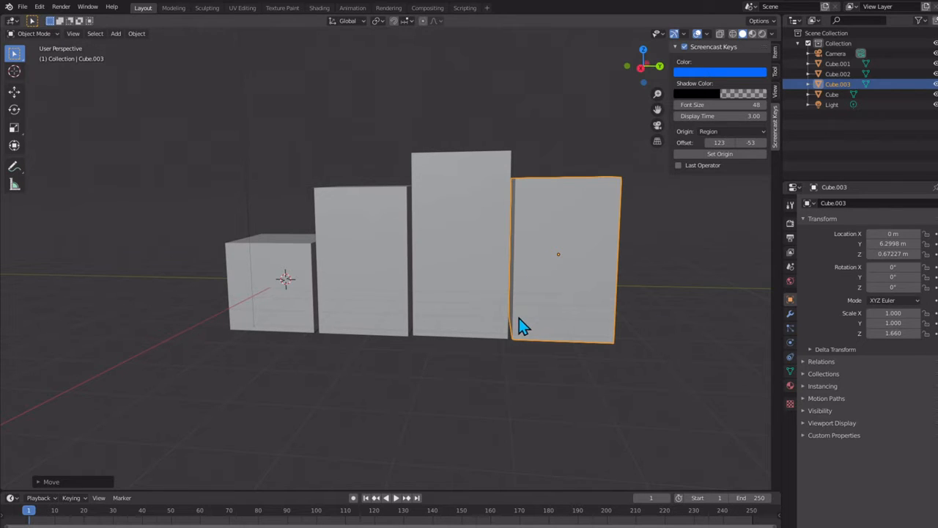
Step: Duplicate the first unscaled cube and place the copy past the fourth block at a Y location of about 8.57 m
click(560, 310)
click(262, 286)
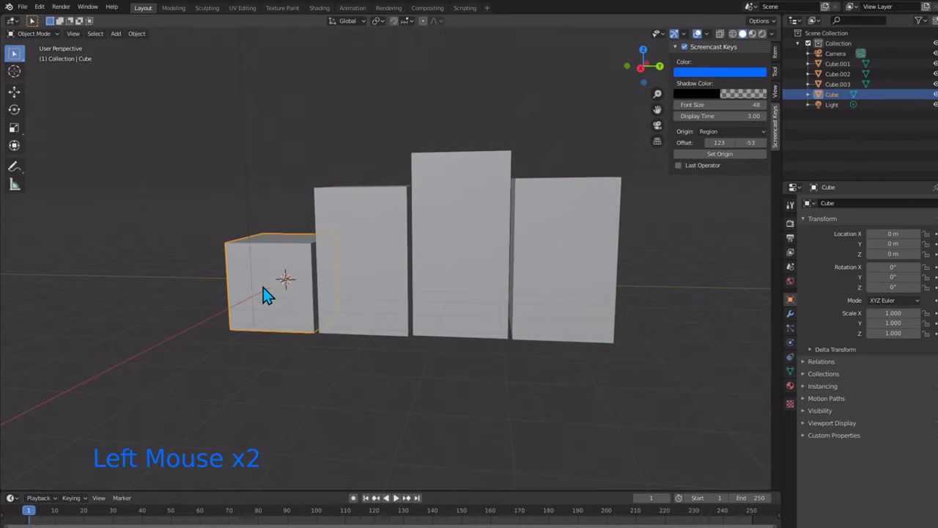
key(shift+d)
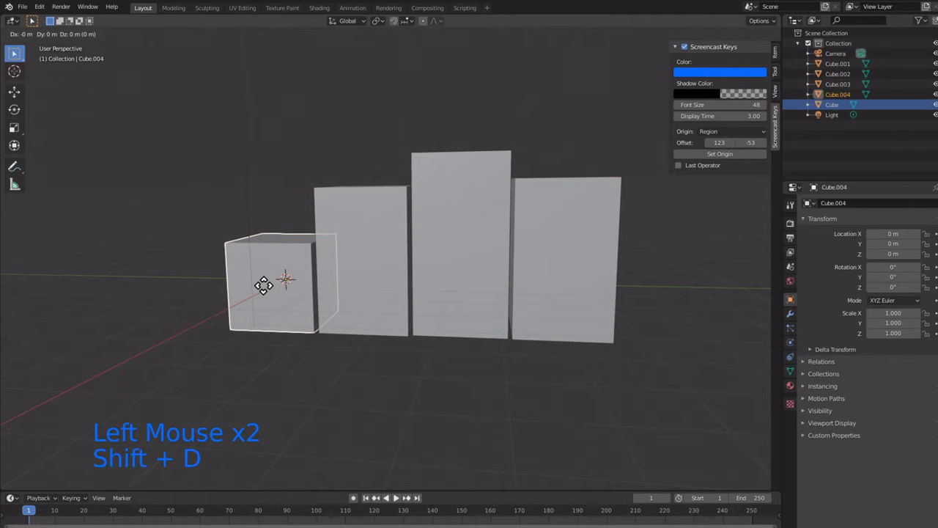
key(y)
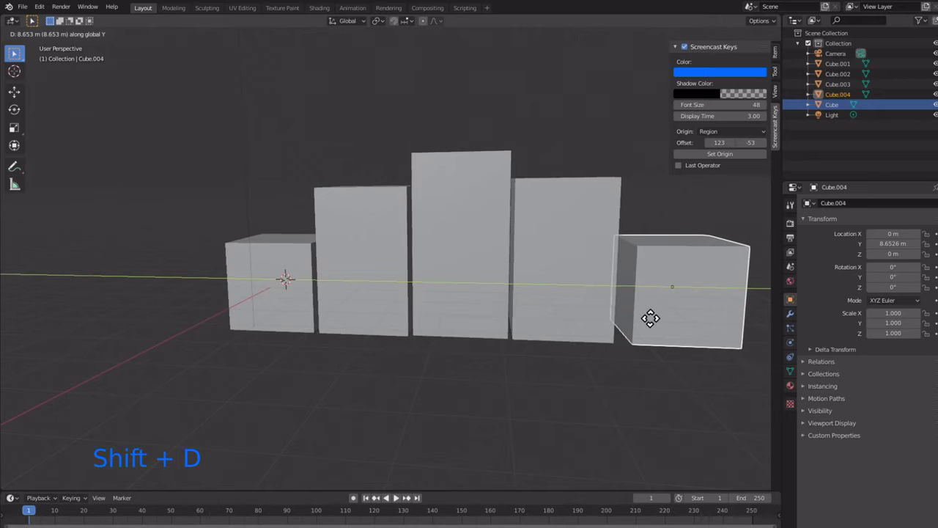
click(648, 331)
key(g)
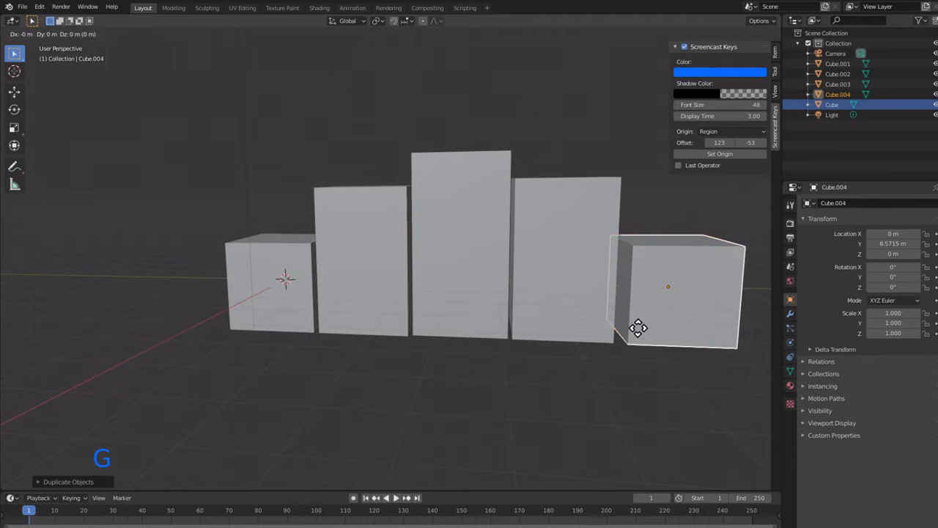
right_click(638, 339)
Step: Flatten the new cube along Z to a scale of about -0.09 and lower it to a Z location of about -0.94 m
key(s)
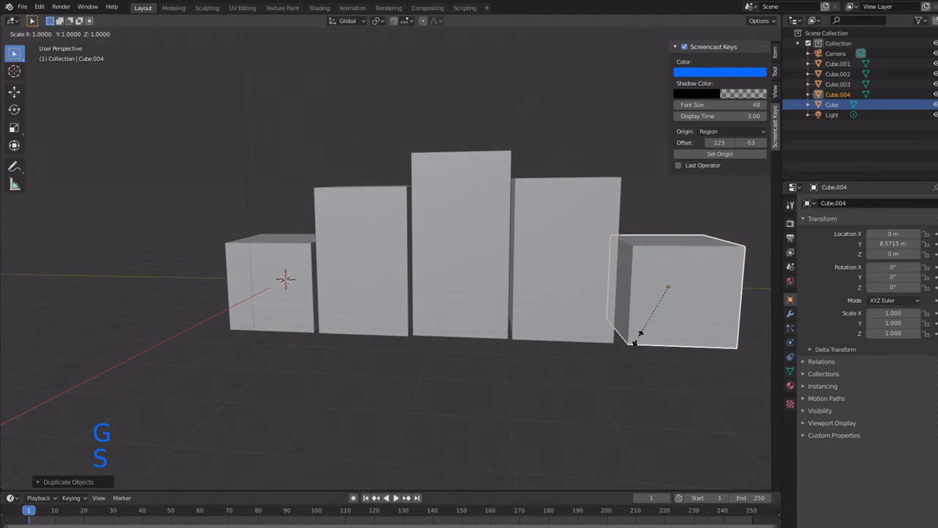
key(z)
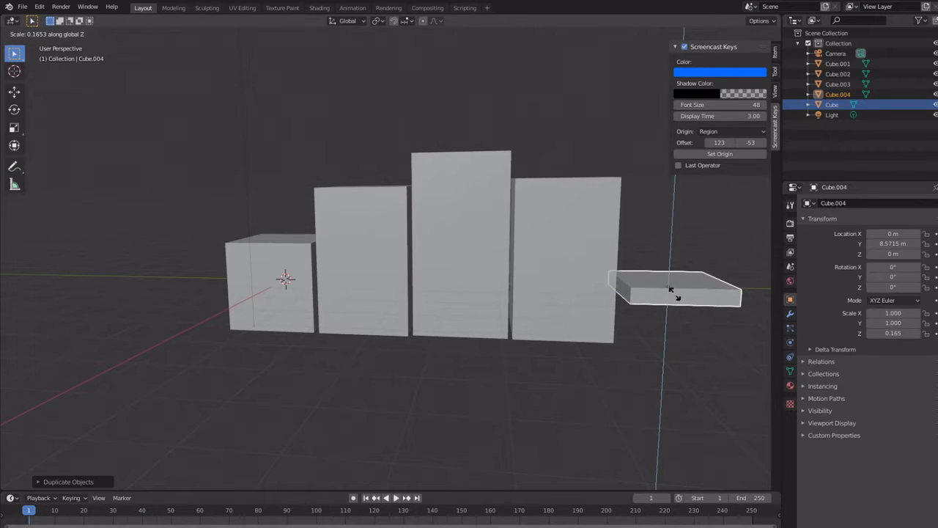
click(672, 296)
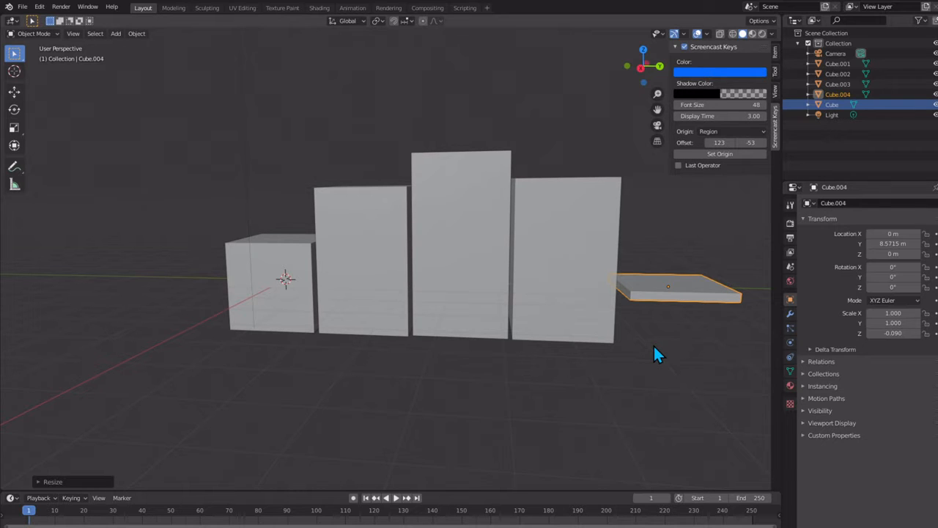
key(g)
key(z)
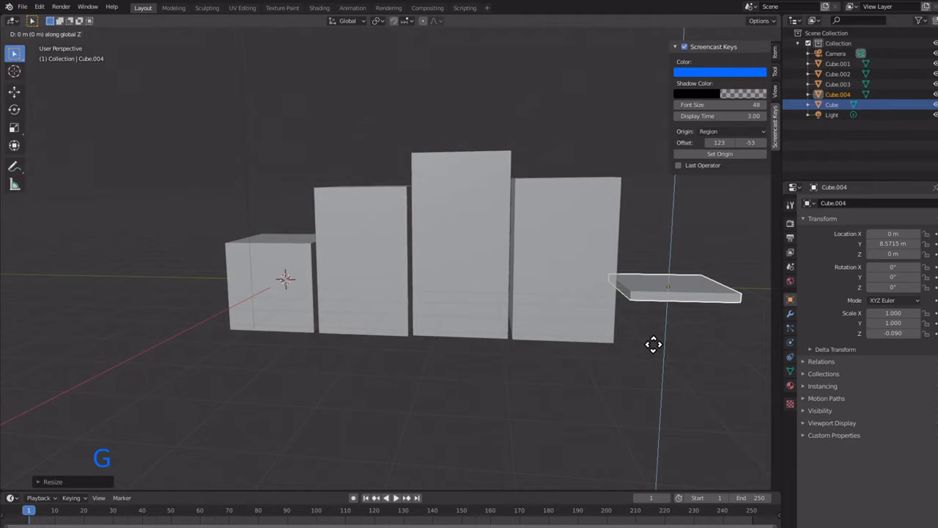
click(652, 387)
Step: Move the flat slab along Y to about 8.41 m and raise it to a Z location of about -0.85 m
middle_drag(651, 387, 632, 372)
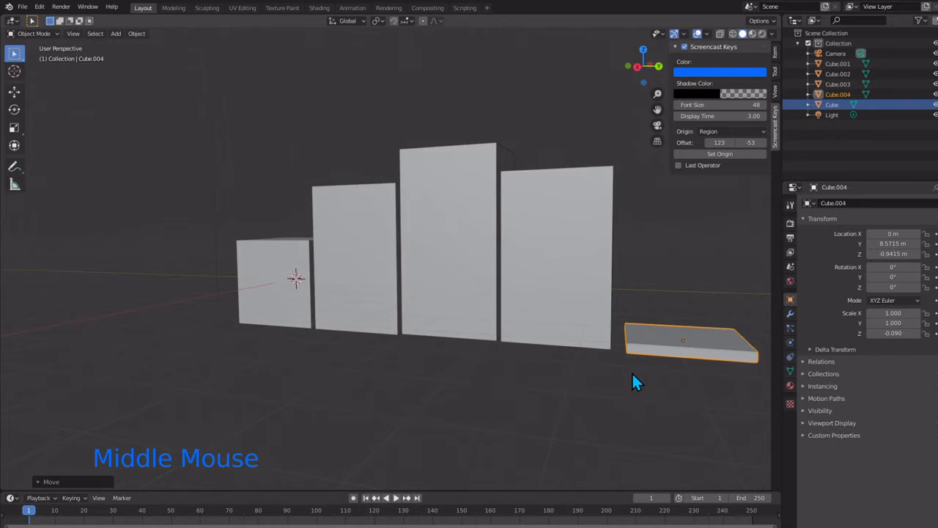
key(g)
key(y)
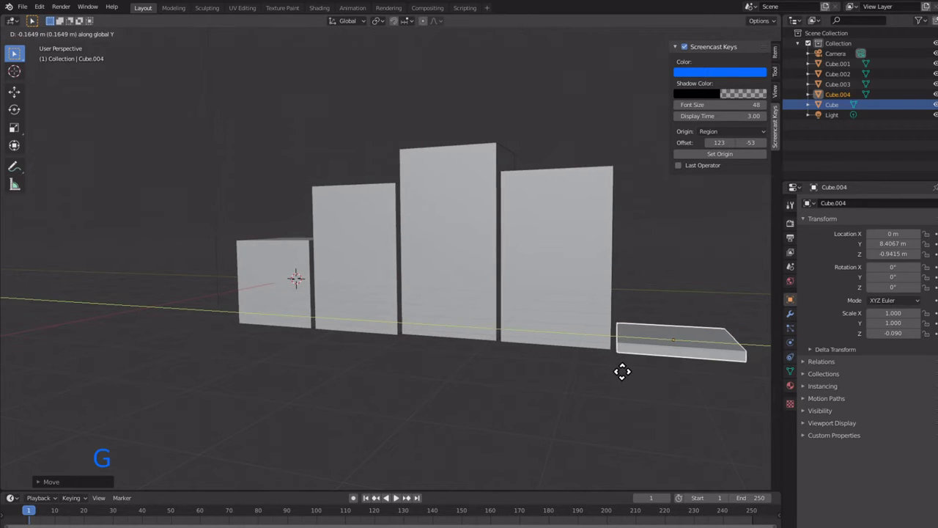
click(622, 371)
key(g)
key(z)
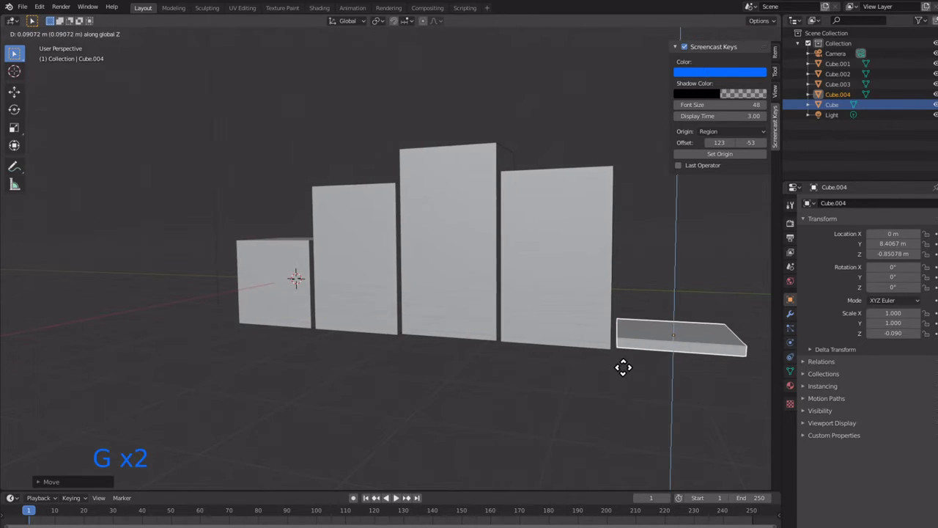
click(623, 367)
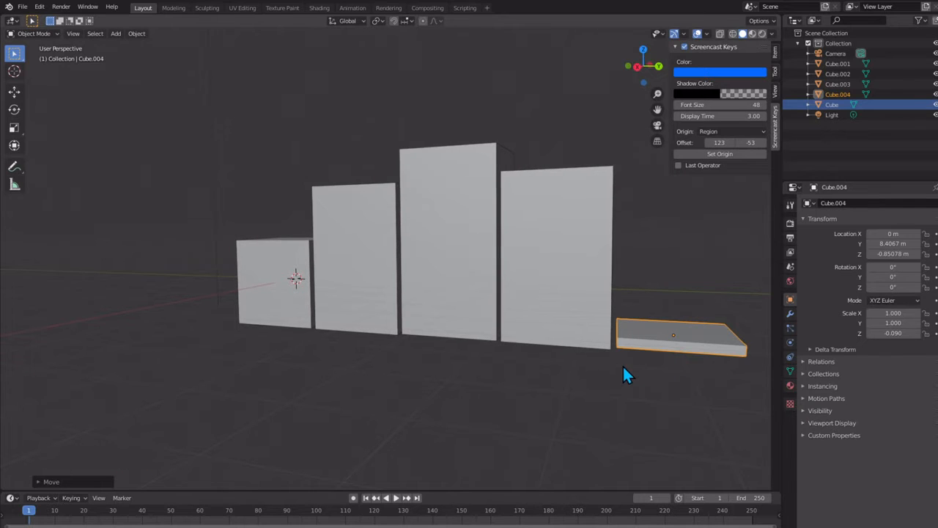
Step: Lower the slab to a Z location of about -0.88 m and shift it toward the fourth block to Y about 8.36 m
key(g)
key(z)
click(622, 366)
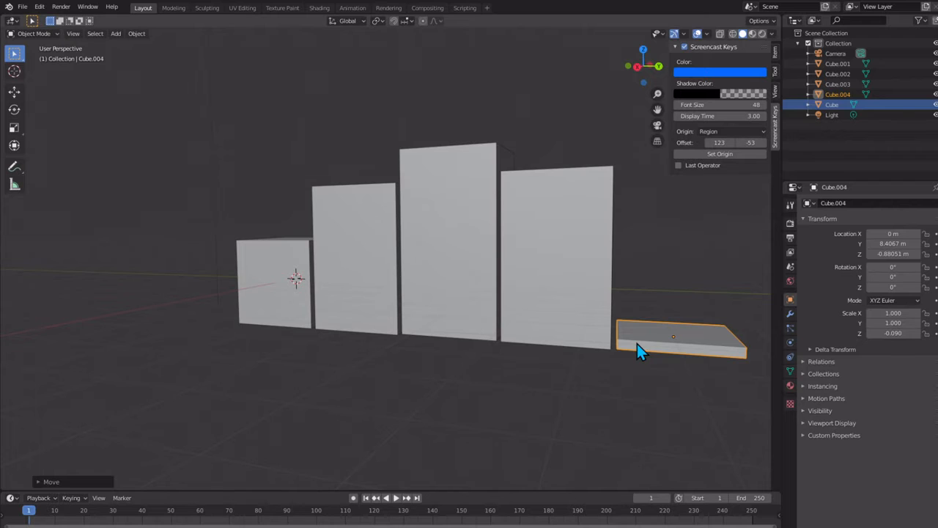
key(g)
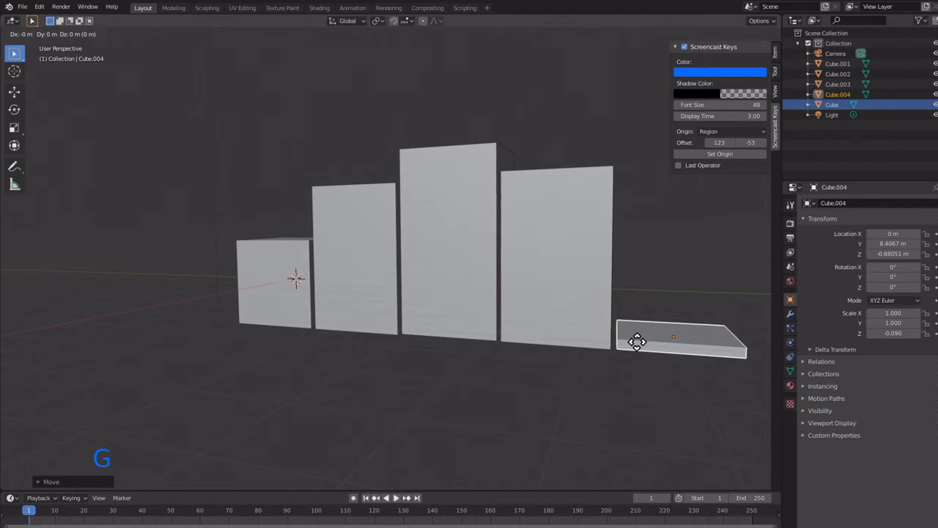
key(y)
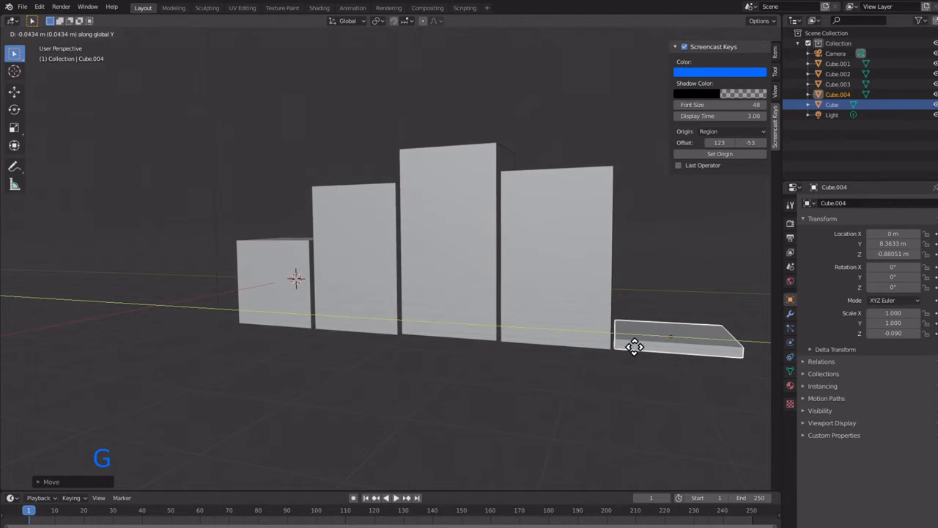
click(635, 346)
Step: Enter Edit Mode on the slab, switch to edge selection, and select a vertical corner edge on its front side
middle_drag(590, 350, 697, 356)
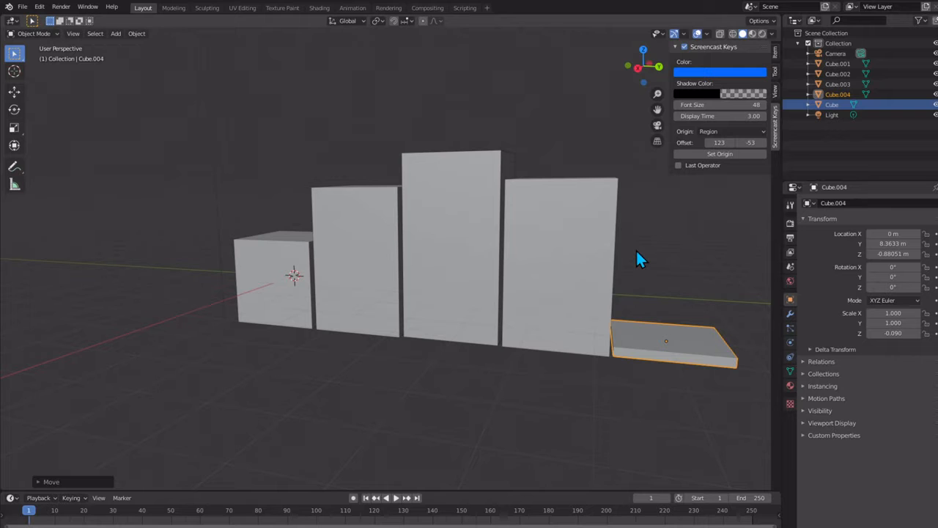
middle_drag(654, 296, 478, 212)
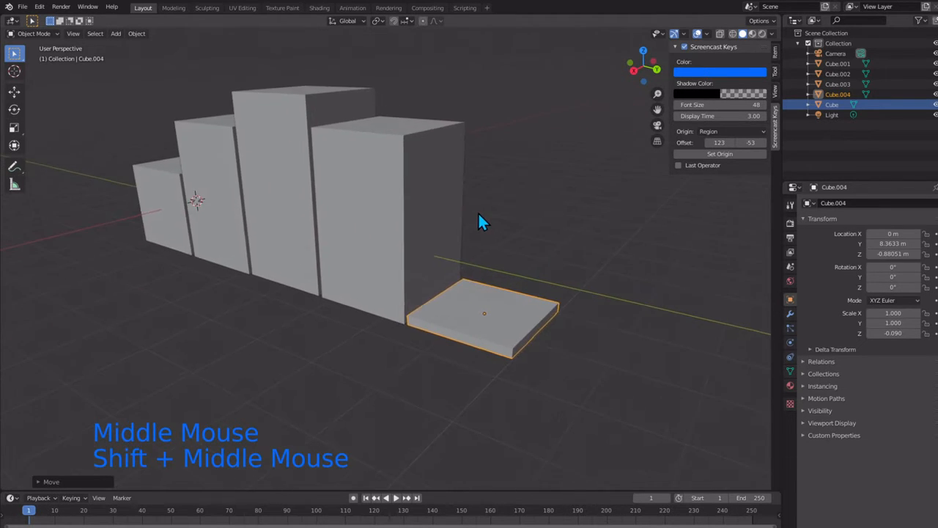
scroll(478, 211, up, 2)
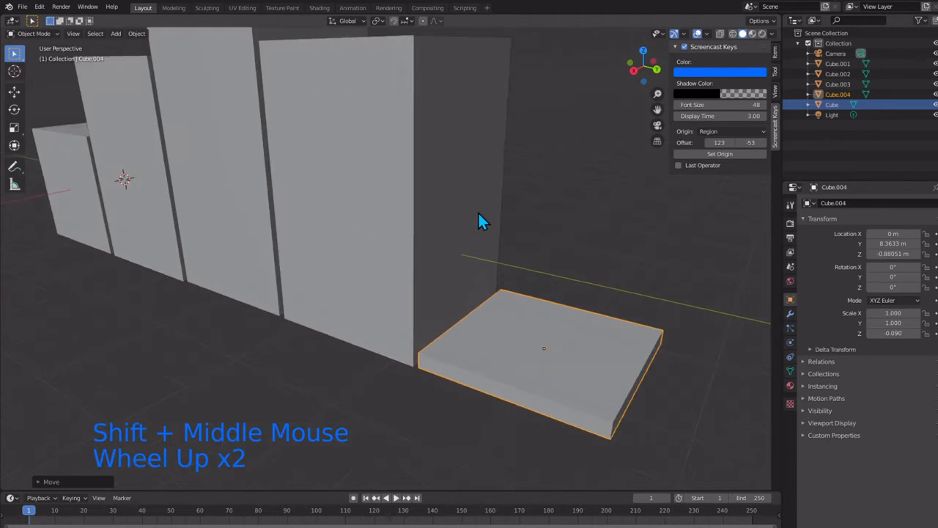
click(556, 337)
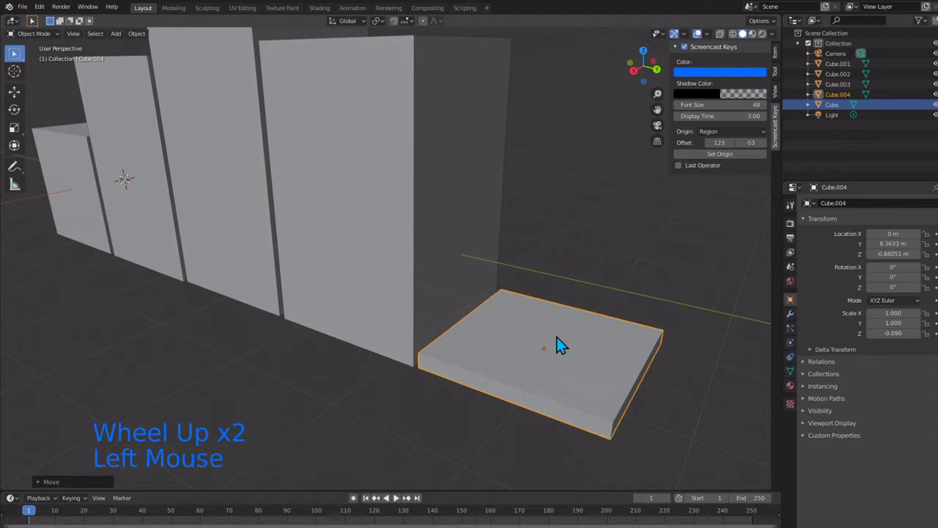
click(557, 397)
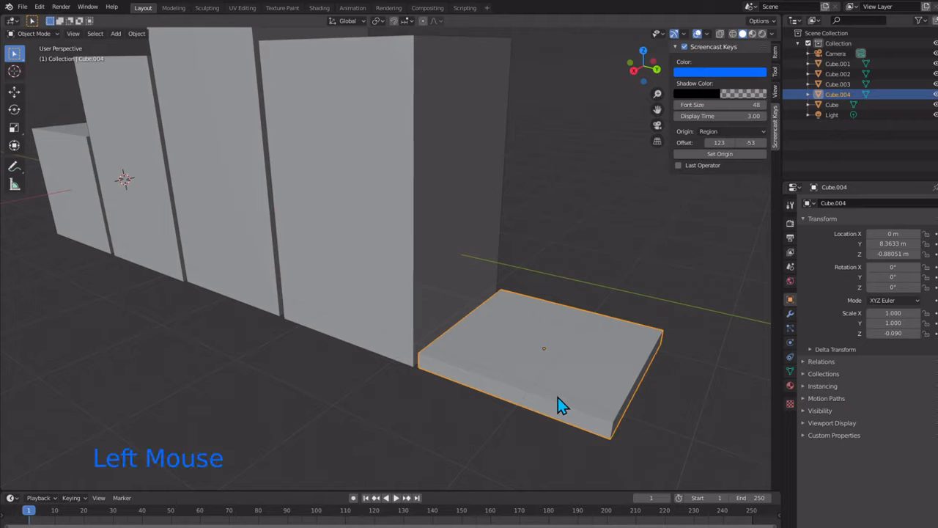
click(494, 379)
key(Tab)
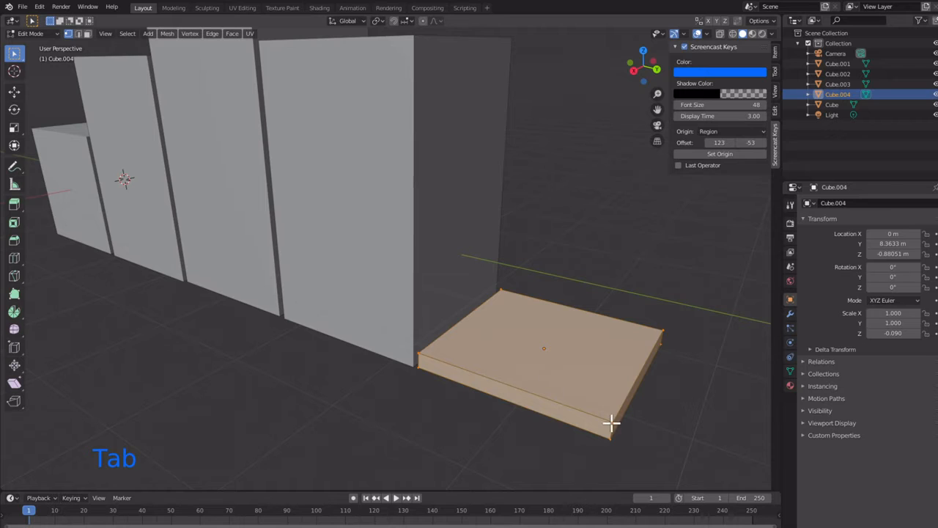
key(2)
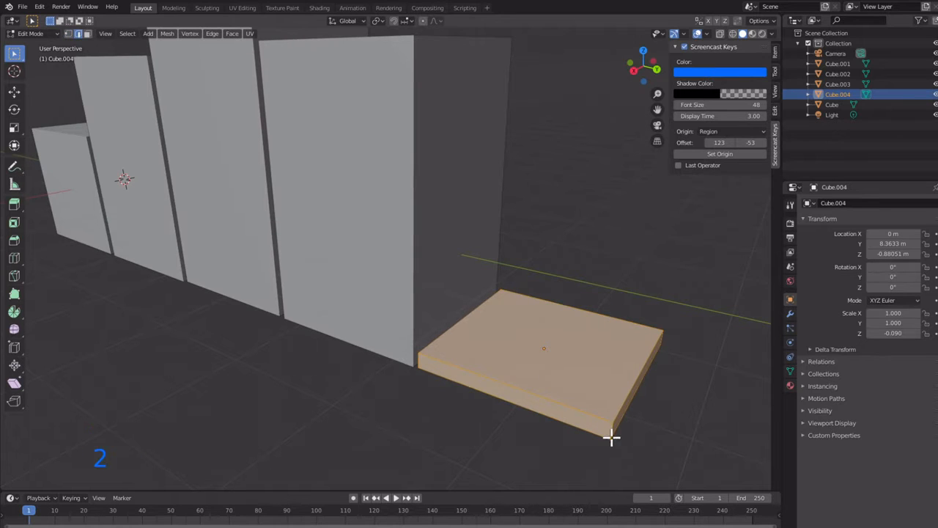
click(610, 438)
click(610, 436)
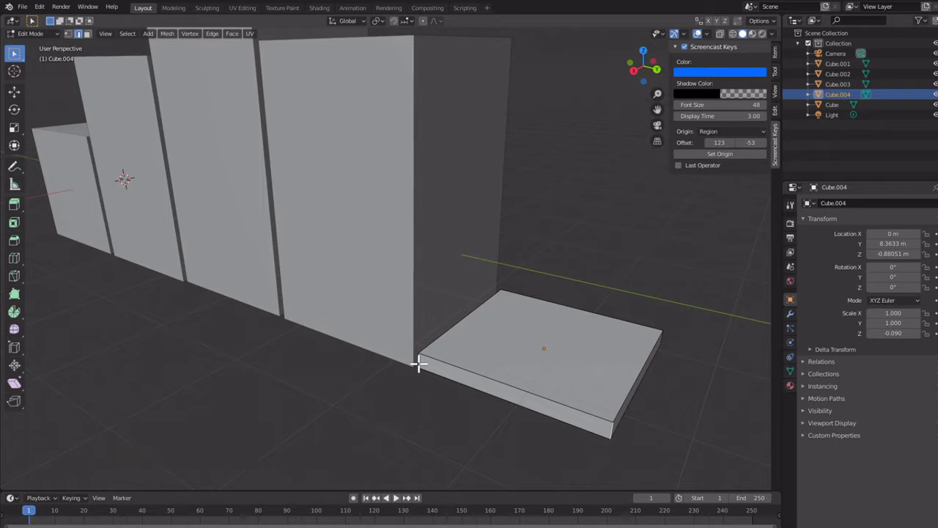
key(g)
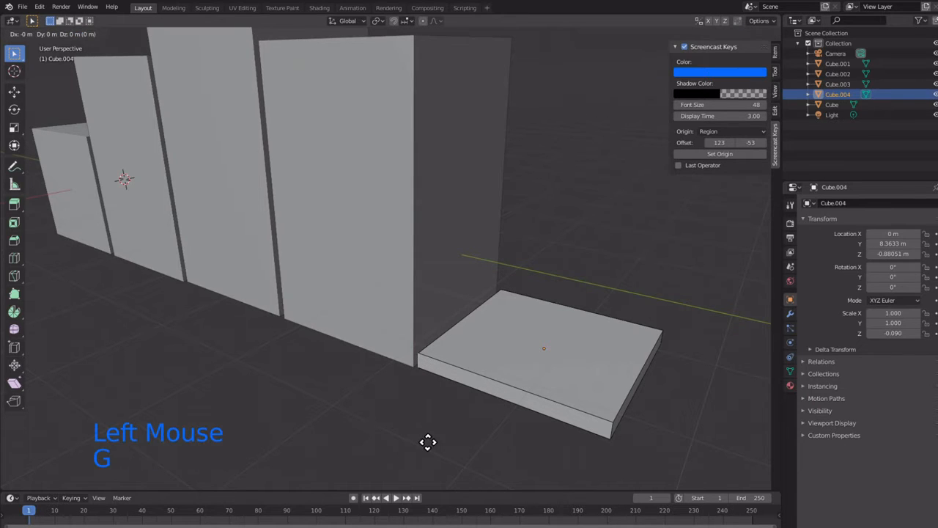
click(391, 451)
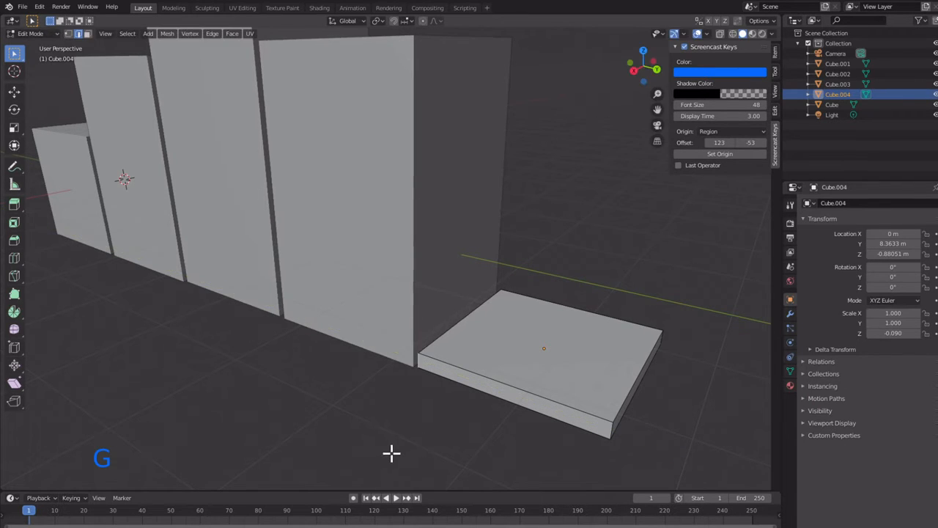
key(h)
right_click(392, 452)
click(402, 439)
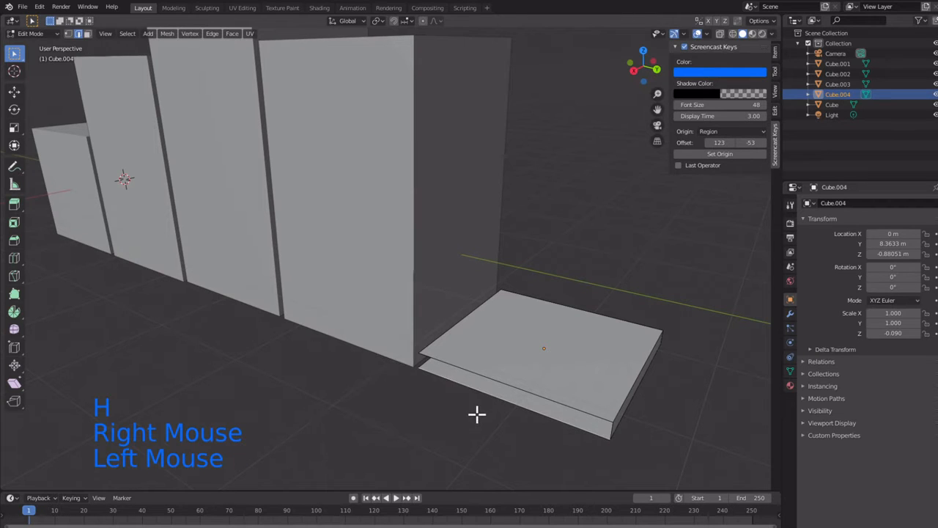
key(ctrl+z)
key(ctrl+z)
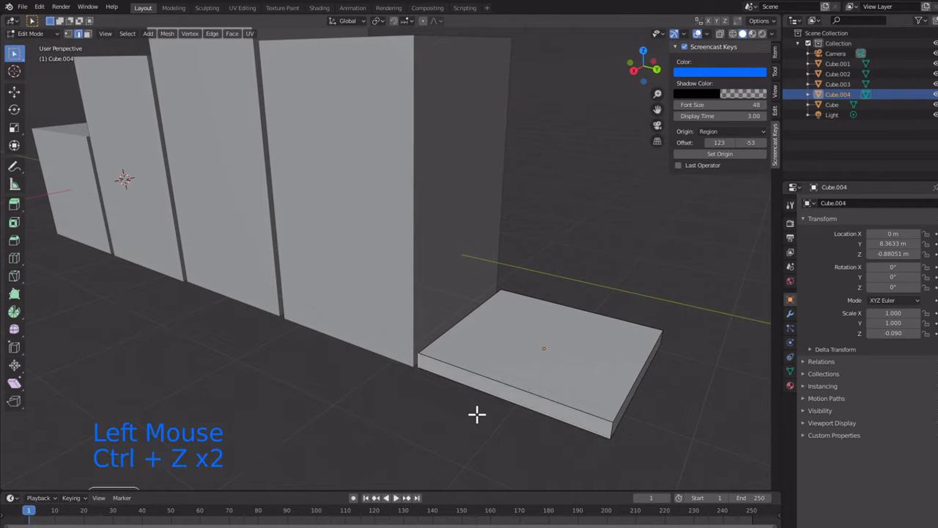
Step: Move the slab's front vertical edge nearest the fourth block outward along X by about 1.84 m
key(g)
key(x)
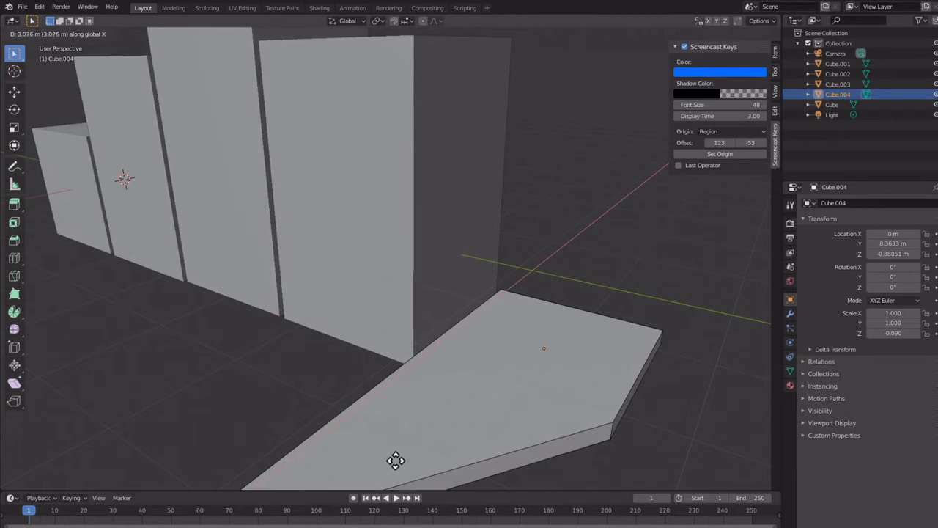
click(611, 434)
Step: Move the slab's outer front vertical edge along X by about 0.83 m
scroll(611, 455, down, 1)
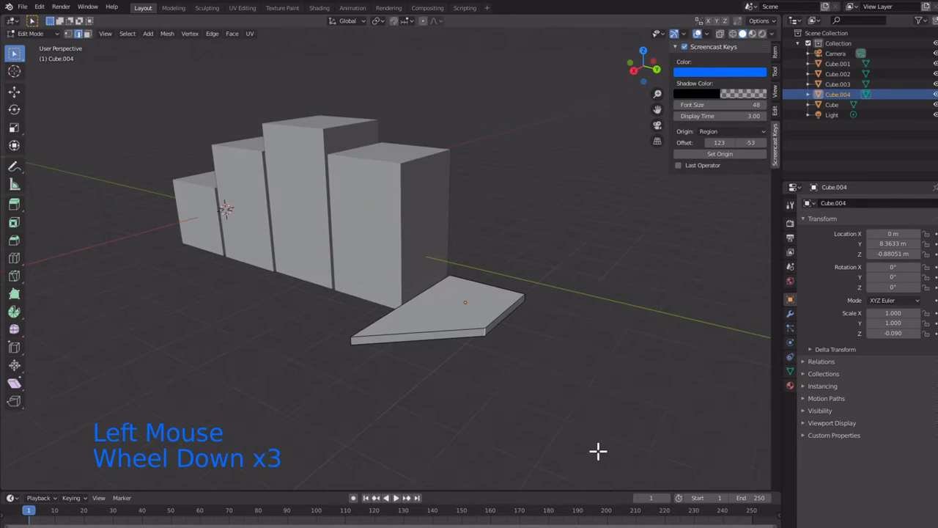
key(g)
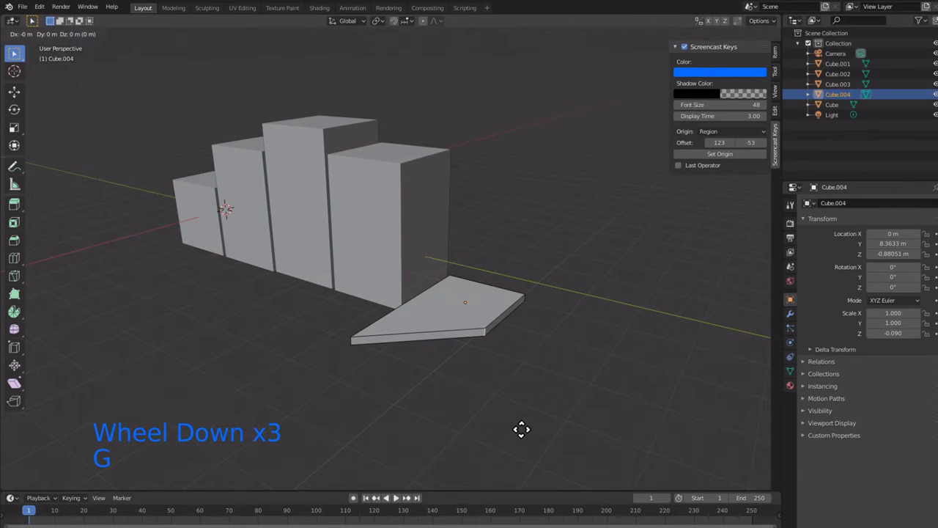
key(x)
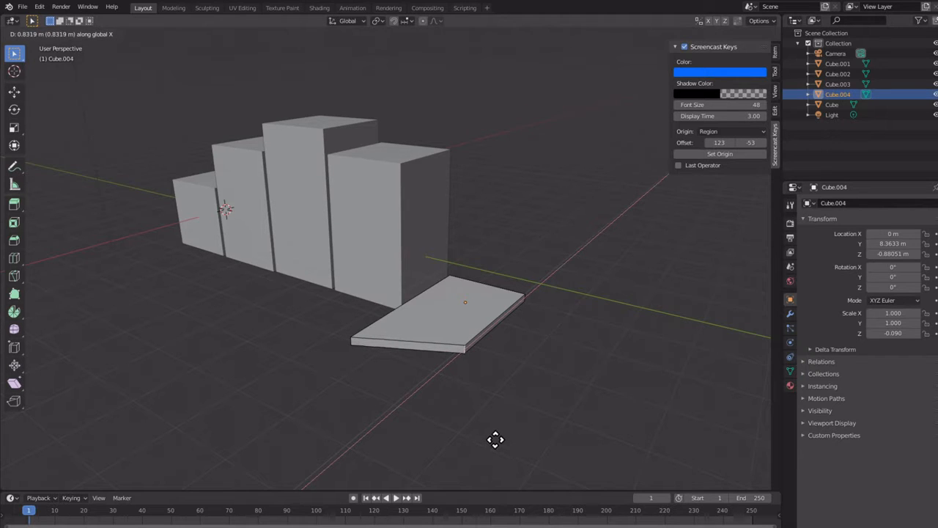
click(495, 439)
Step: Return to Object Mode and rotate the slab around the Y axis by about 9.3°
middle_drag(422, 409, 454, 419)
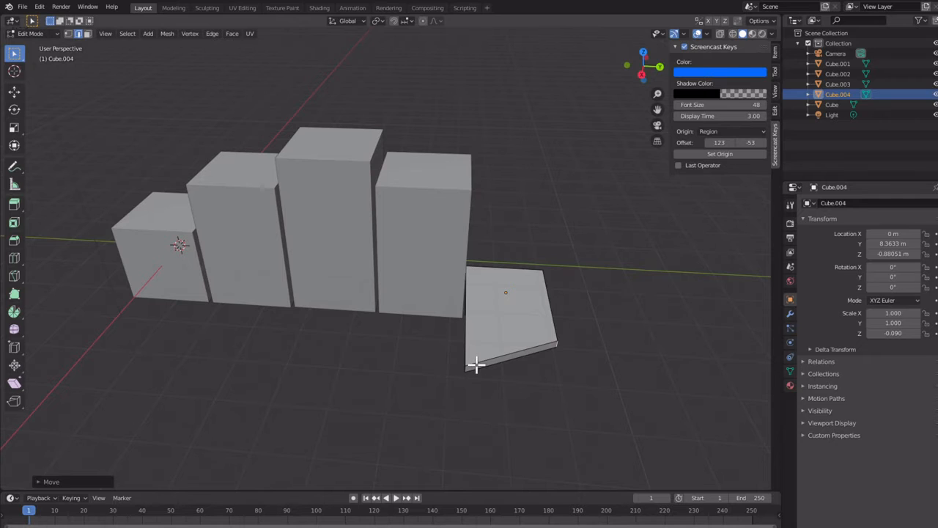
key(Tab)
click(495, 352)
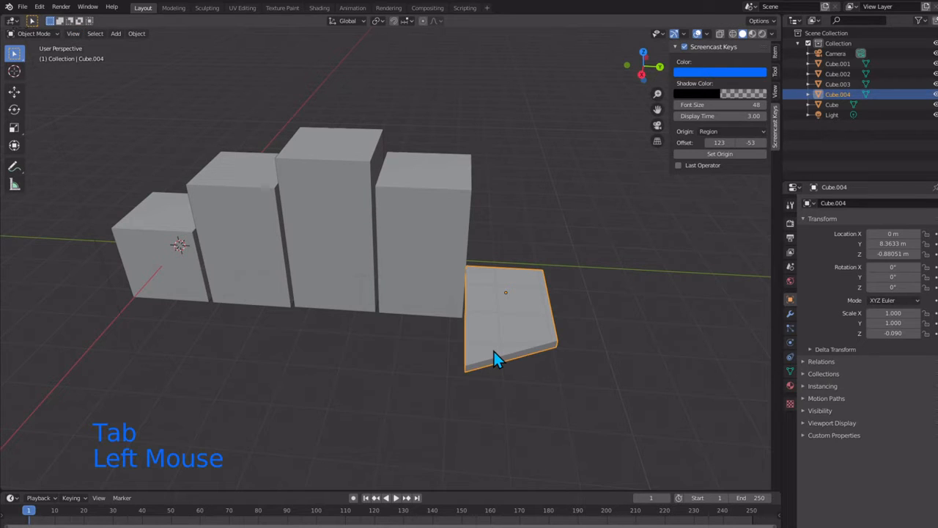
key(r)
key(y)
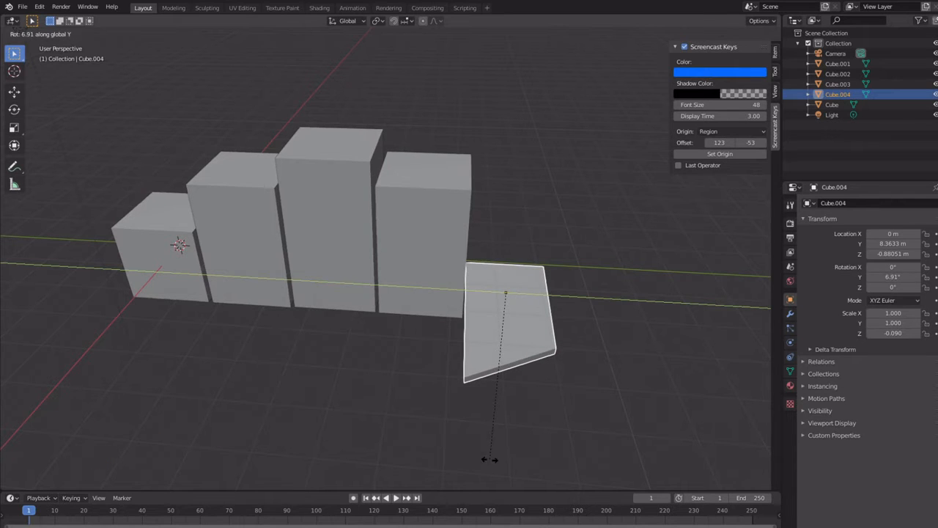
click(502, 469)
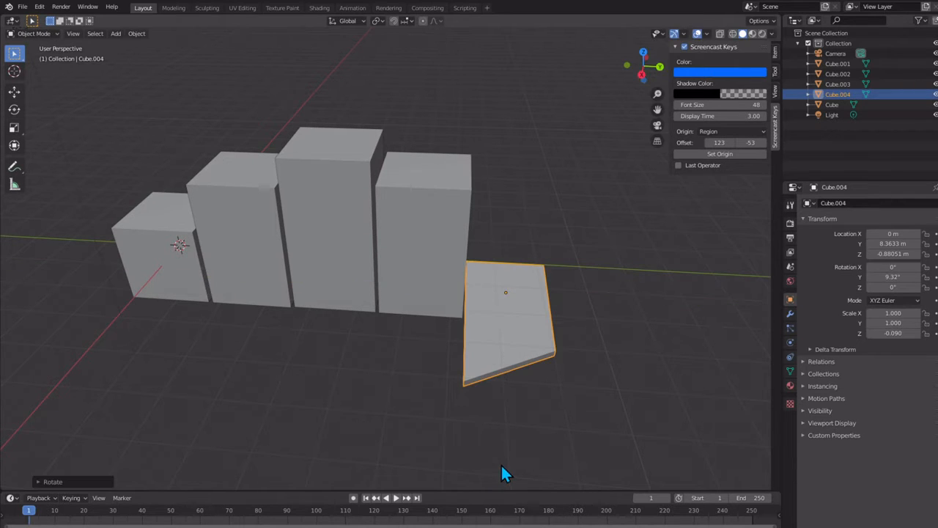
key(r)
key(x)
right_click(439, 448)
Step: Rotate the slab around the Z axis by about -45.7° and scale it up uniformly by about 1.55
key(r)
key(z)
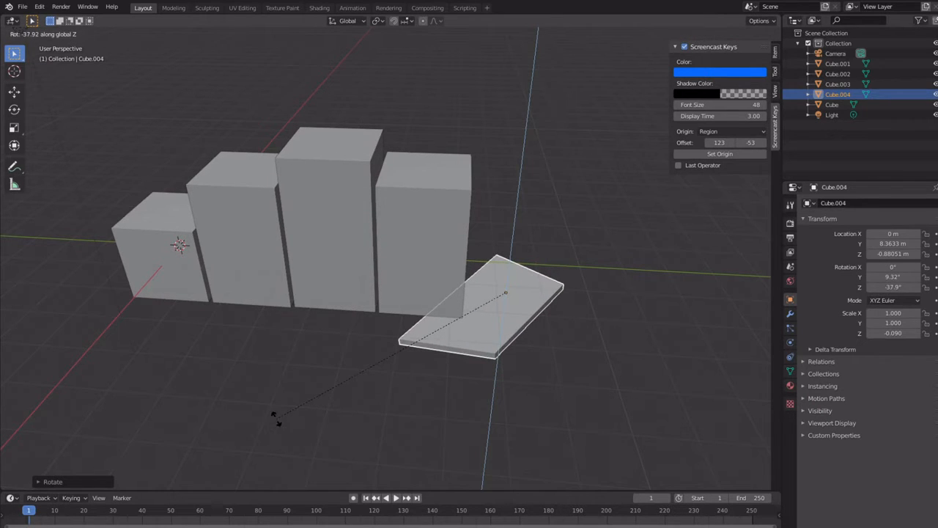
click(217, 412)
key(s)
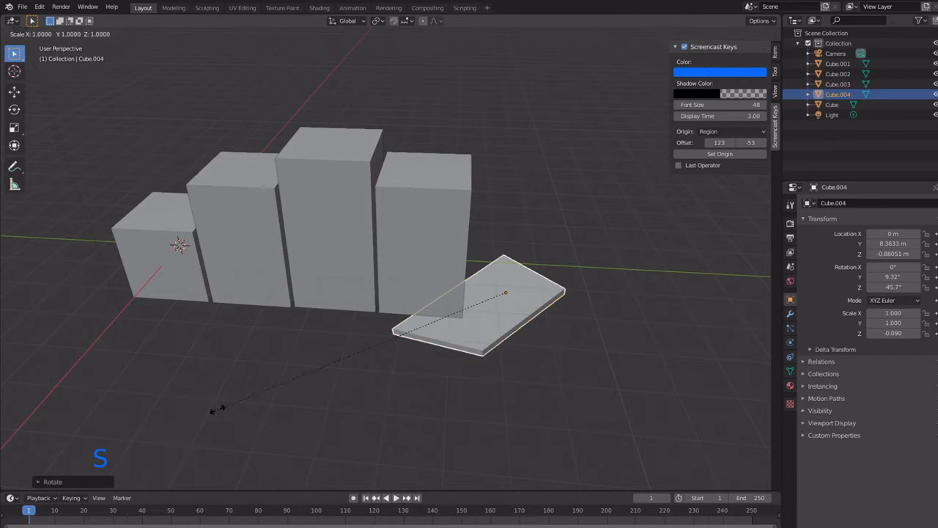
click(48, 401)
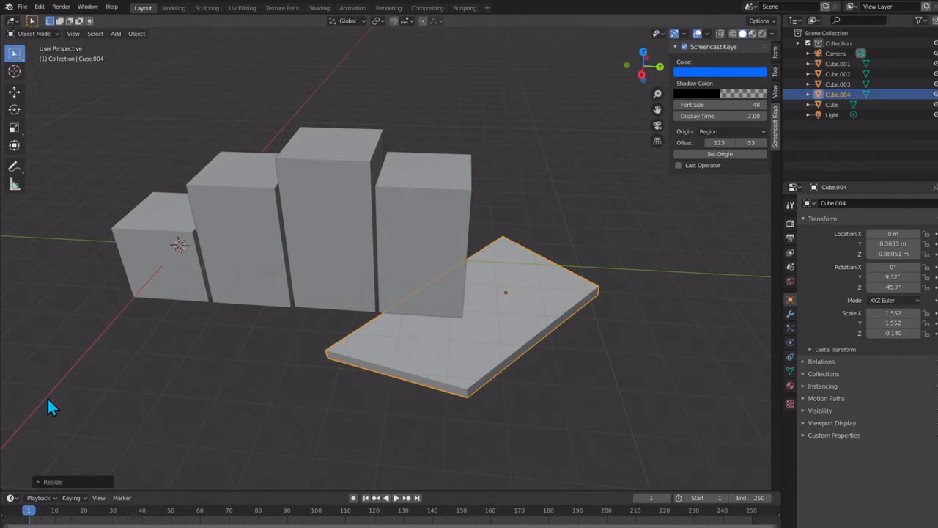
Step: Select the four blocks and the slab together, and clear the selection again
middle_drag(212, 352, 264, 408)
scroll(217, 338, up, 2)
scroll(220, 339, down, 2)
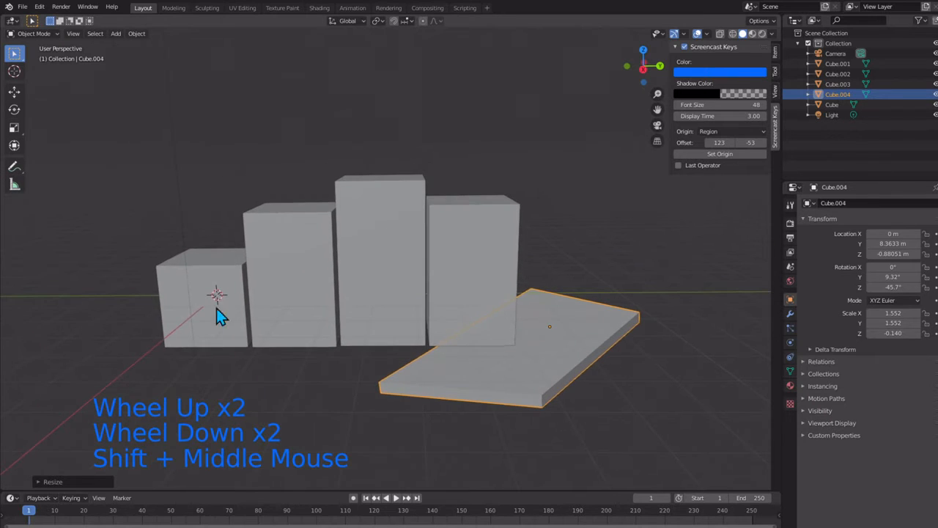
click(258, 293)
shift+click(308, 275)
shift+click(407, 268)
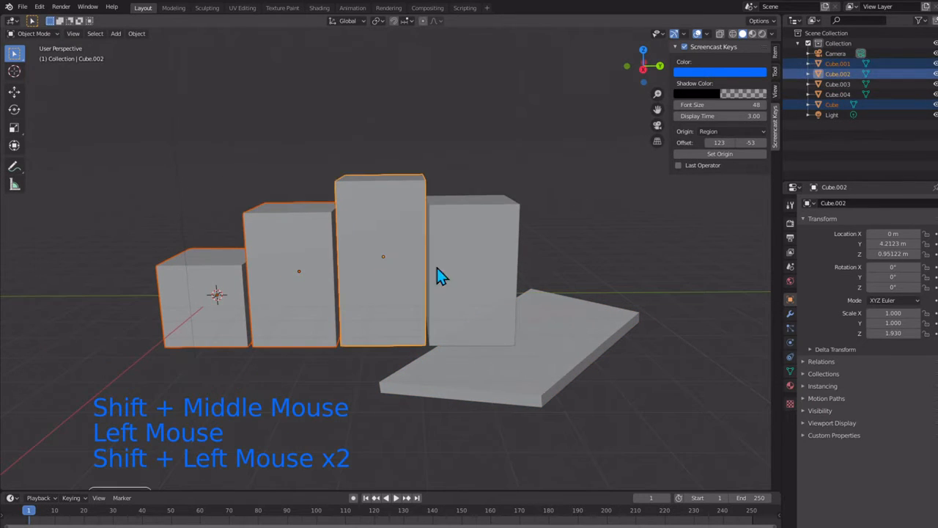
shift+click(504, 342)
shift+click(507, 367)
click(223, 381)
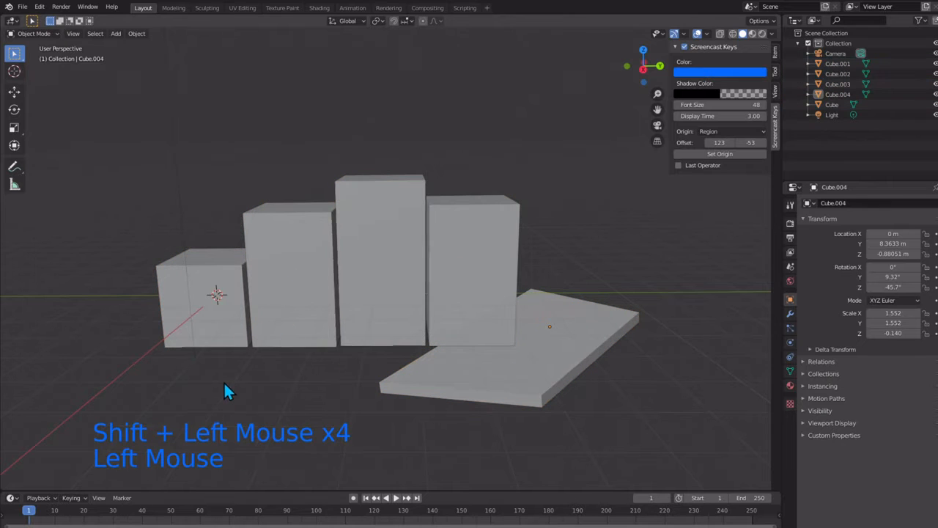
Step: Open the Save As file browser for the current scene
click(23, 7)
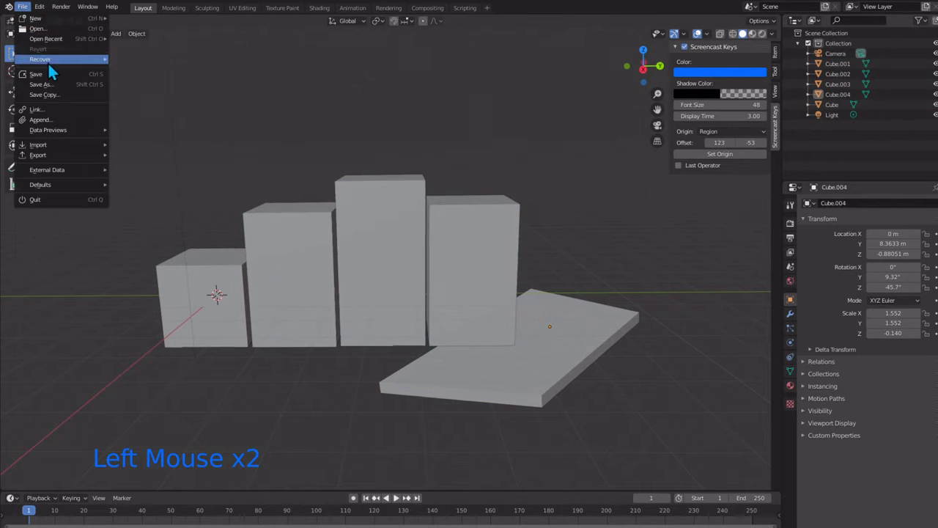
click(53, 84)
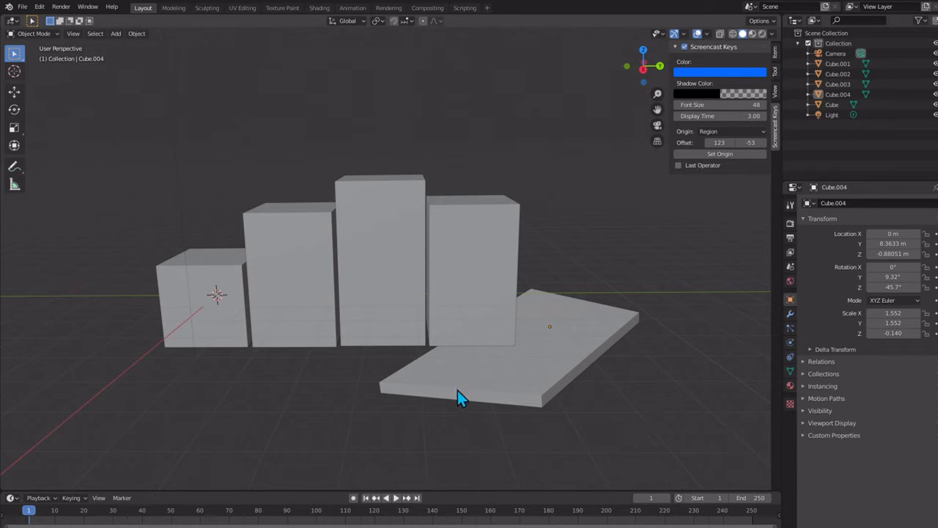
Step: Select the slab and scale it down uniformly to about 1.381 in X and Y
scroll(444, 361, down, 1)
scroll(445, 362, up, 1)
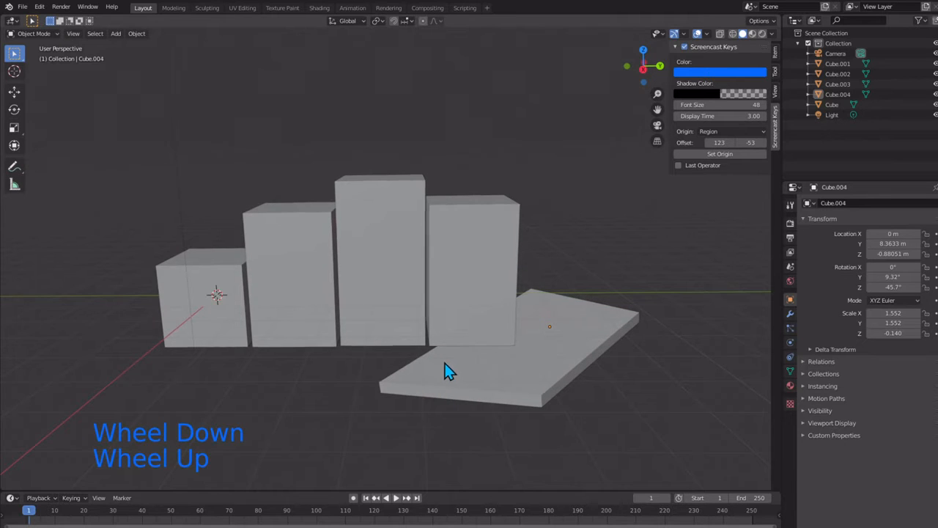
mouse_move(445, 361)
middle_down()
mouse_move(450, 376)
mouse_move(446, 360)
mouse_move(445, 368)
middle_up()
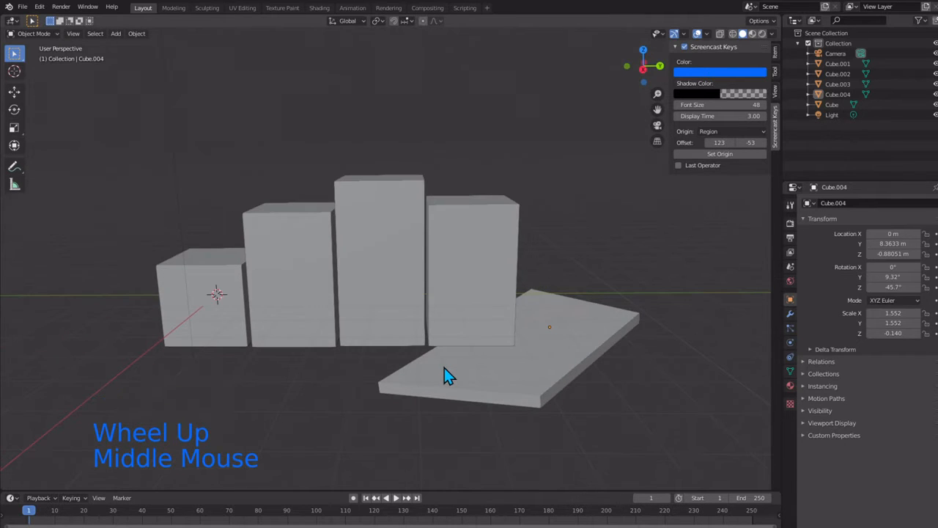
click(495, 387)
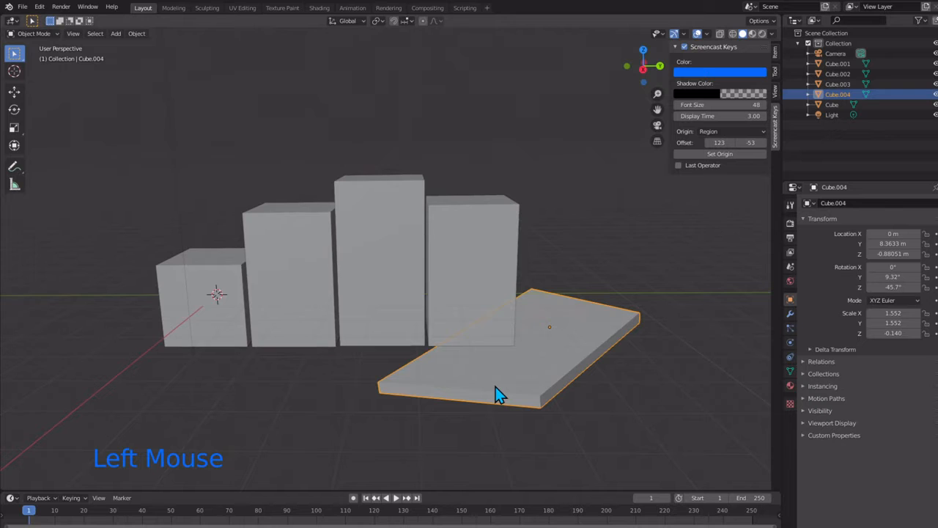
key(s)
click(491, 372)
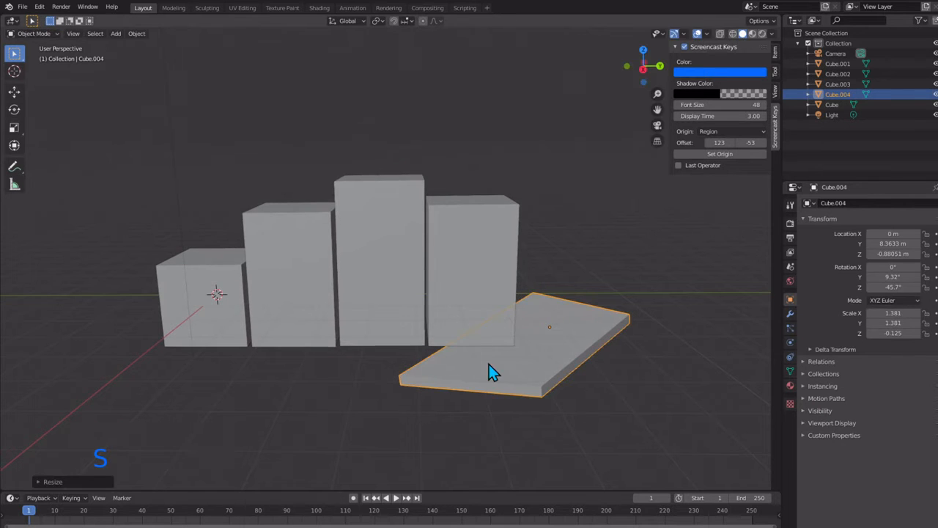
Step: Move the slab along the X axis by about -0.41 m
key(g)
key(x)
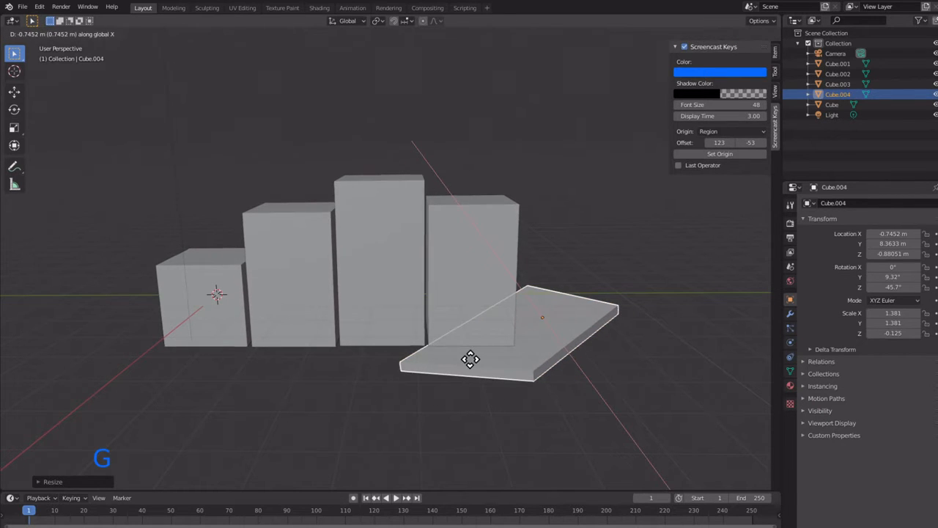
click(467, 366)
Step: Select all four blocks and the slab and try to bevel them together in Object Mode
mouse_move(418, 389)
middle_down()
mouse_move(407, 366)
mouse_move(459, 437)
mouse_move(378, 377)
mouse_move(356, 388)
mouse_move(398, 425)
mouse_move(419, 401)
middle_up()
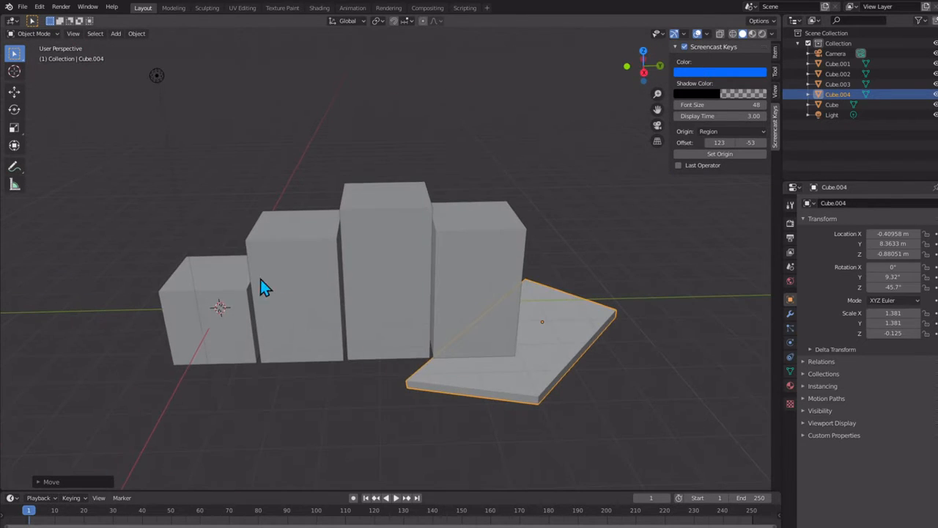
click(217, 315)
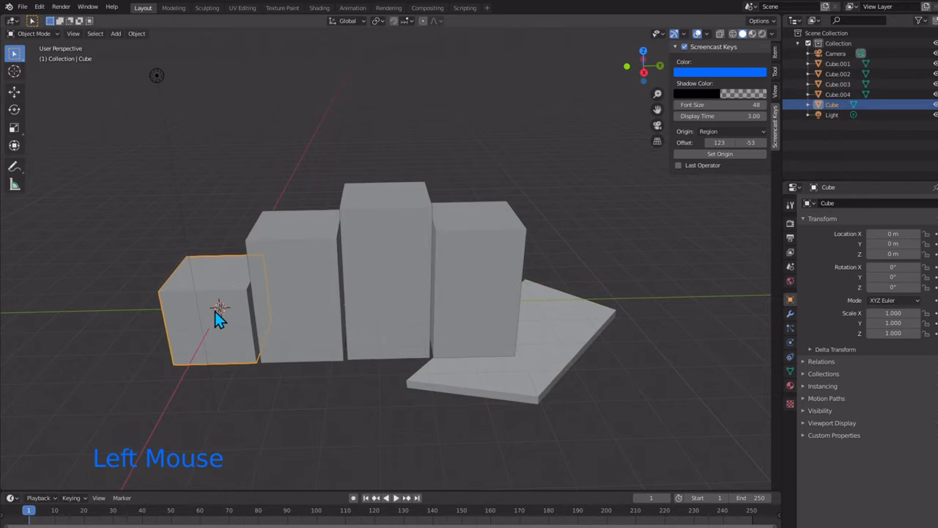
shift+click(312, 302)
shift+click(377, 293)
shift+click(486, 307)
shift+click(511, 375)
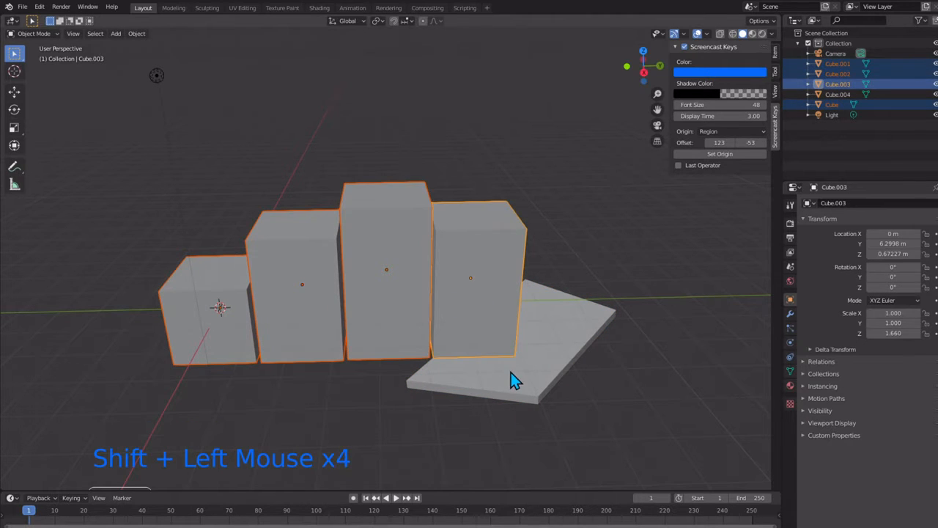
key(ctrl+b)
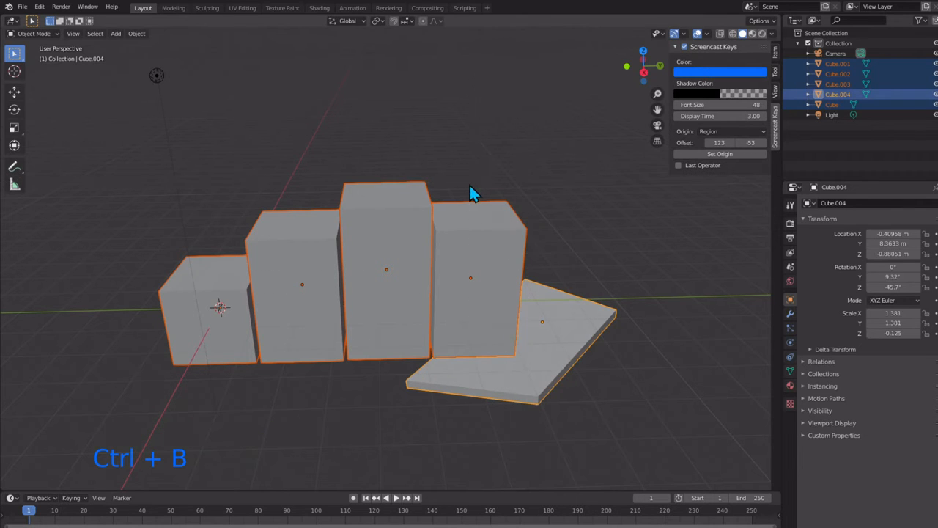
Step: Apply a small bevel to all edges of the first, shortest block in Edit Mode and return to Object Mode
click(222, 302)
key(ctrl+b)
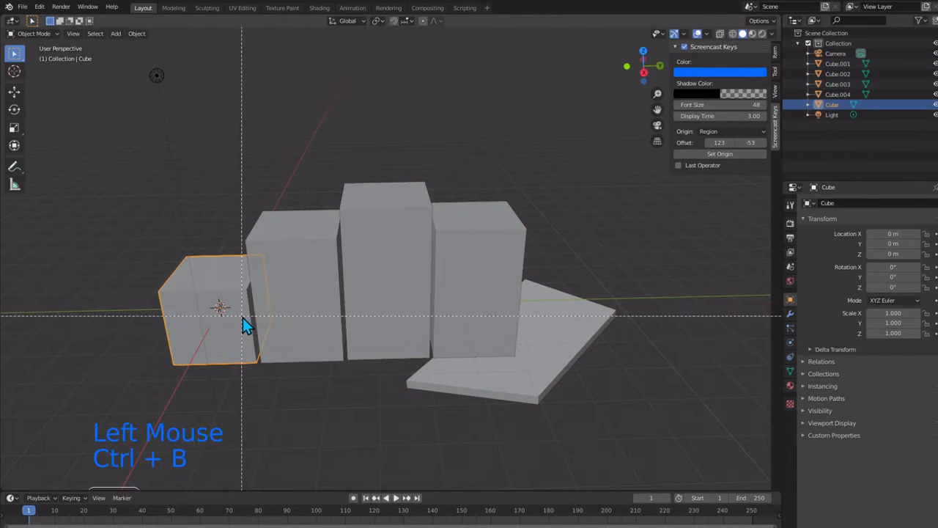
key(Tab)
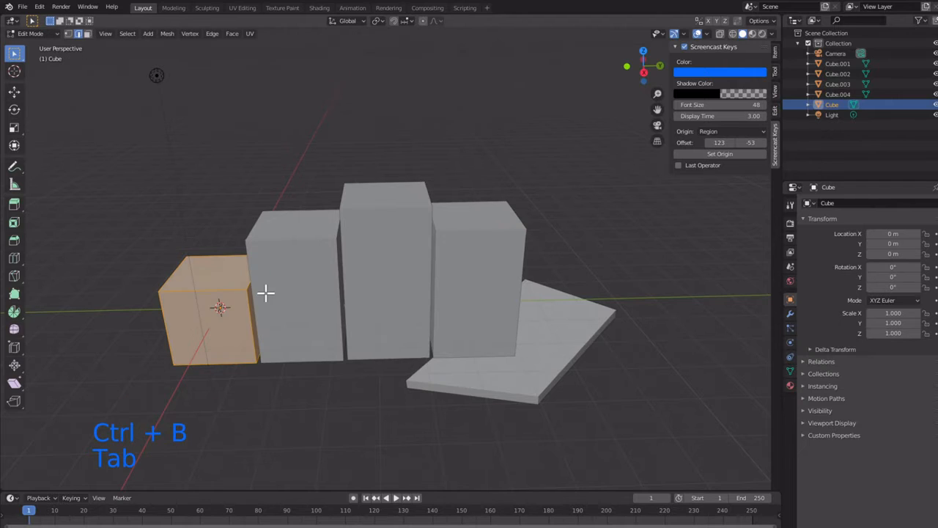
shift+click(279, 292)
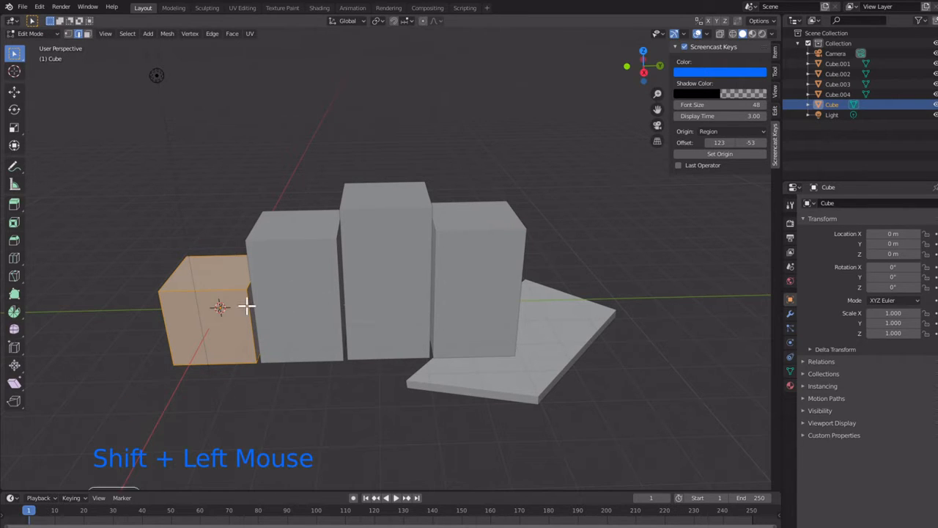
key(ctrl+b)
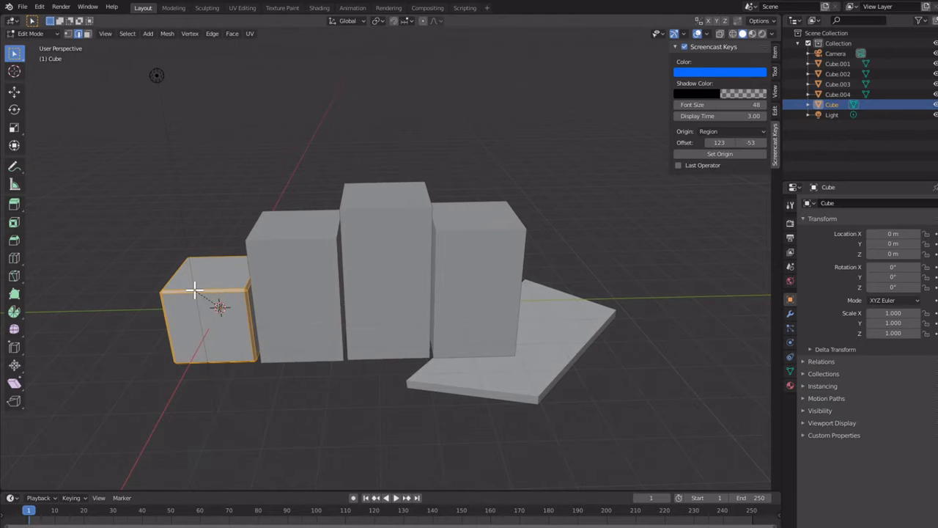
click(290, 288)
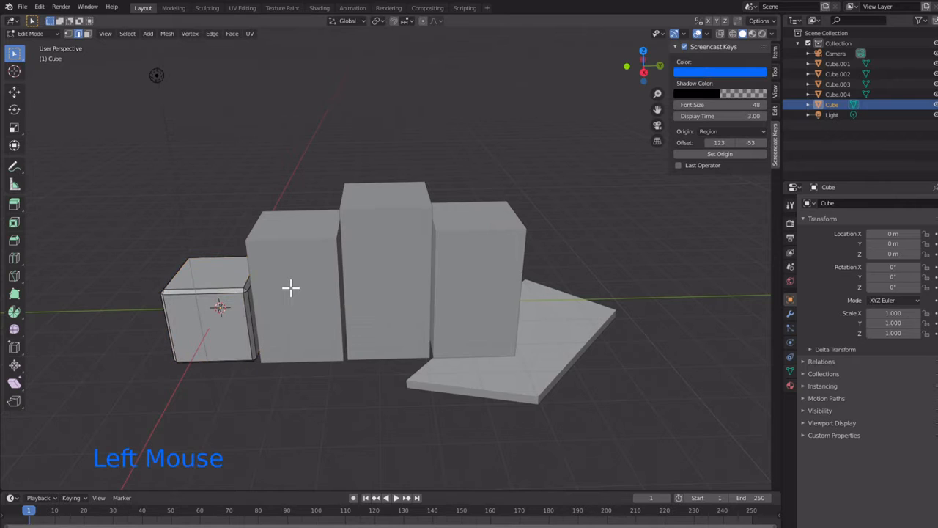
key(Tab)
Step: Apply a small bevel to all edges of the second block in Edit Mode and return to Object Mode
click(289, 260)
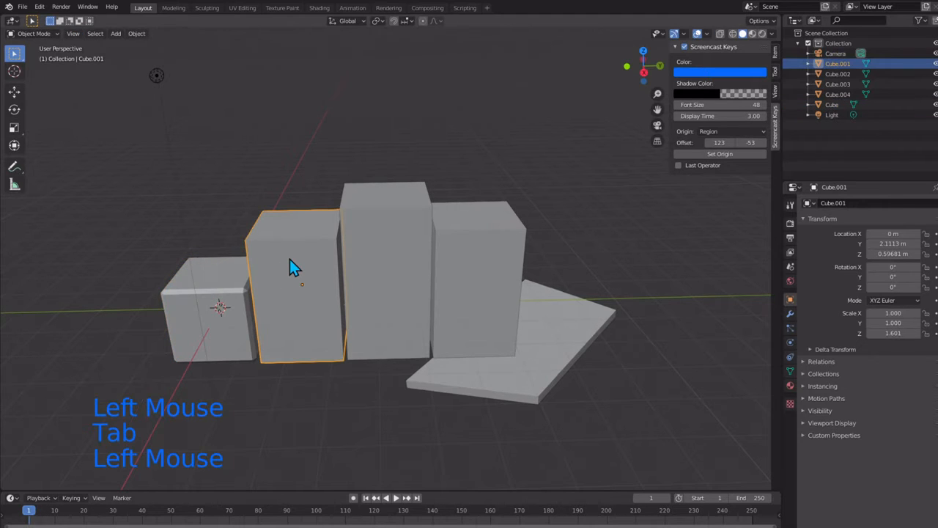
key(ctrl+b)
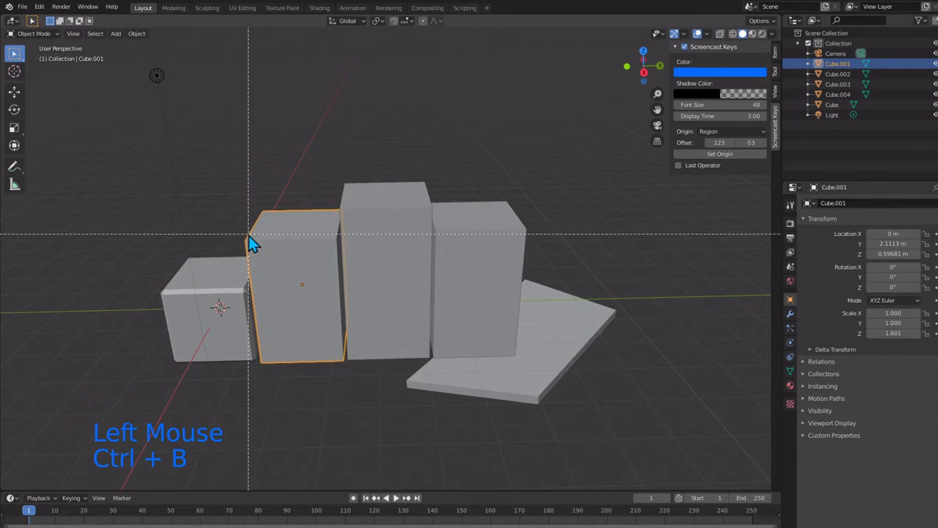
key(Escape)
key(Tab)
key(ctrl+b)
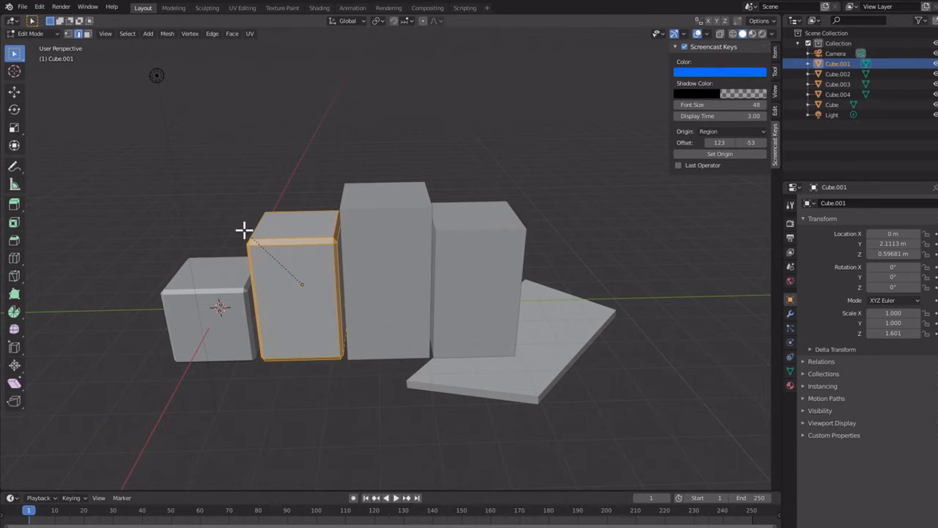
click(385, 298)
key(Tab)
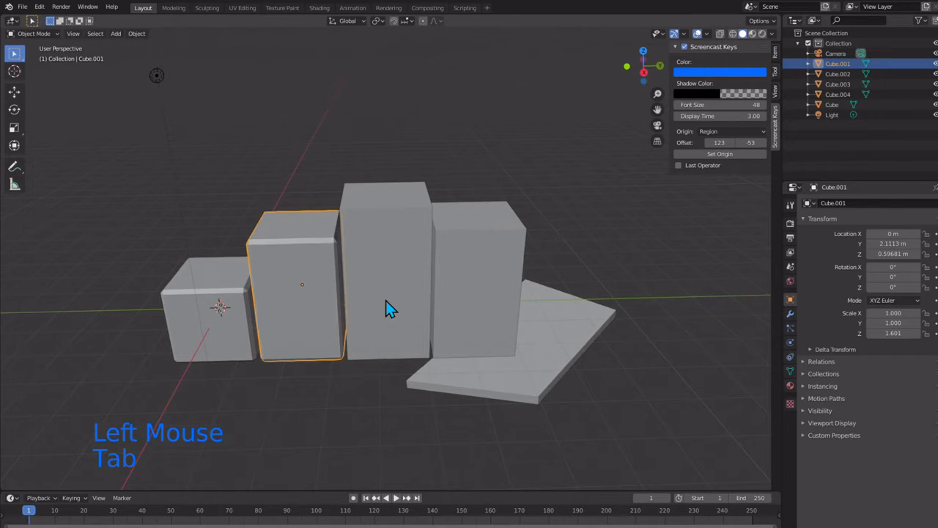
Step: Bevel all edges of the third, tallest block slightly in Edit Mode and return to Object Mode
click(387, 297)
key(ctrl+b)
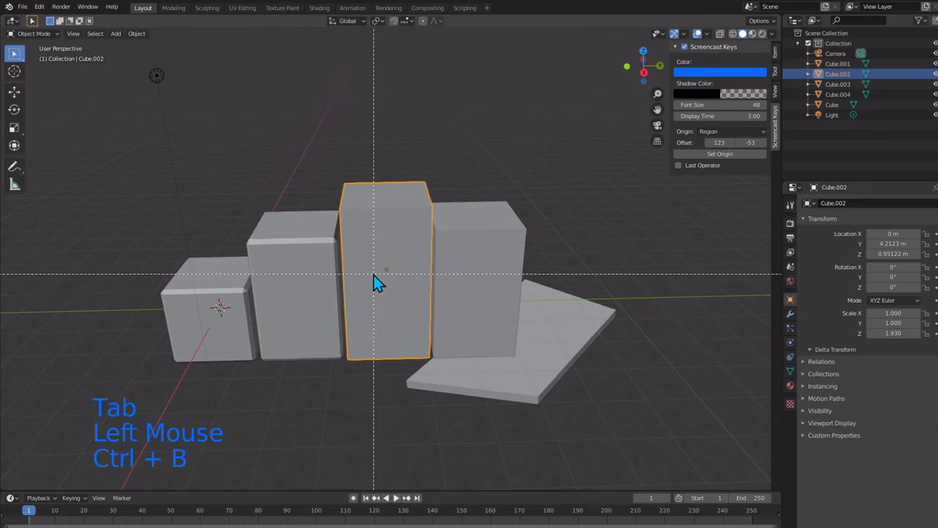
key(Tab)
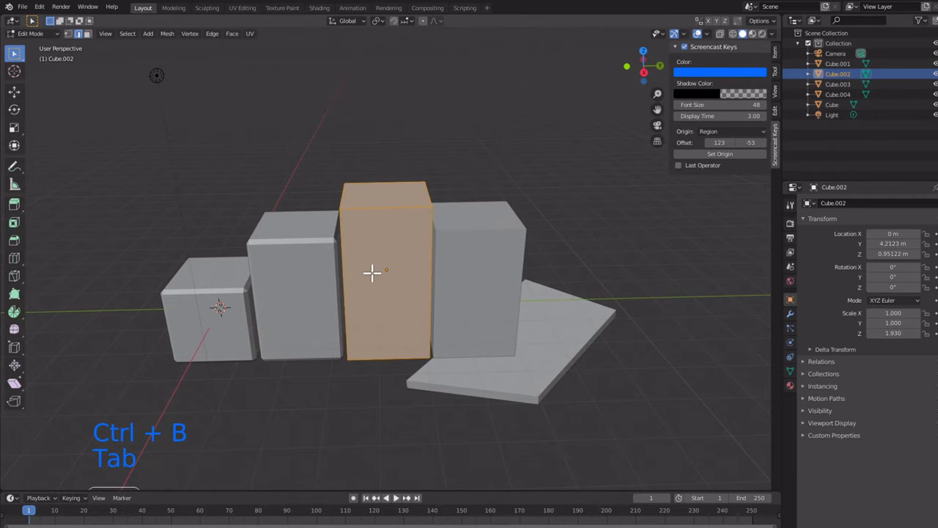
key(ctrl+b)
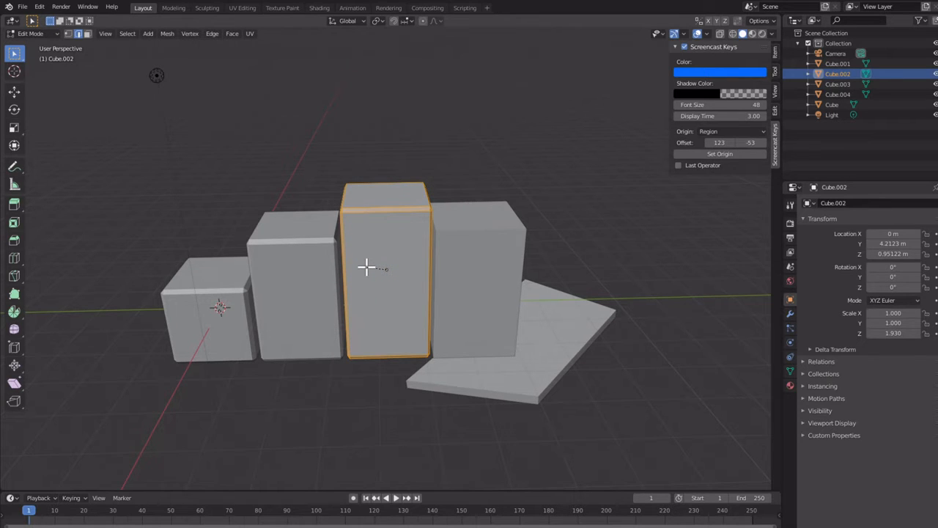
click(471, 253)
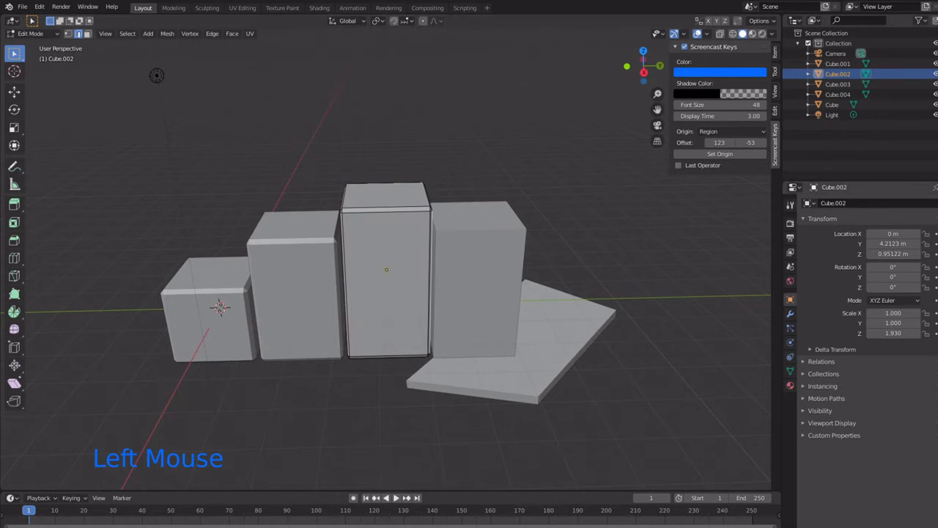
click(474, 258)
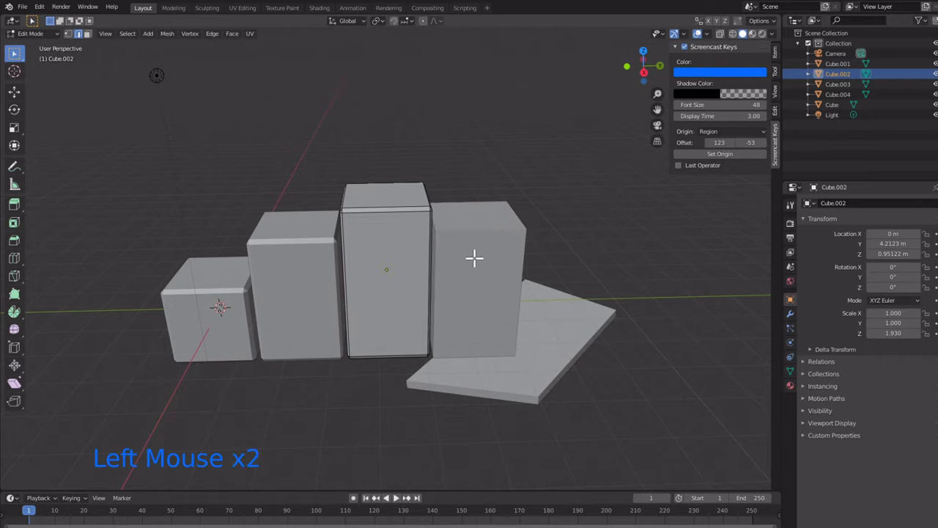
key(Tab)
Step: Bevel all edges of the fourth block, beside the slab, slightly in Edit Mode and deselect its geometry
click(475, 264)
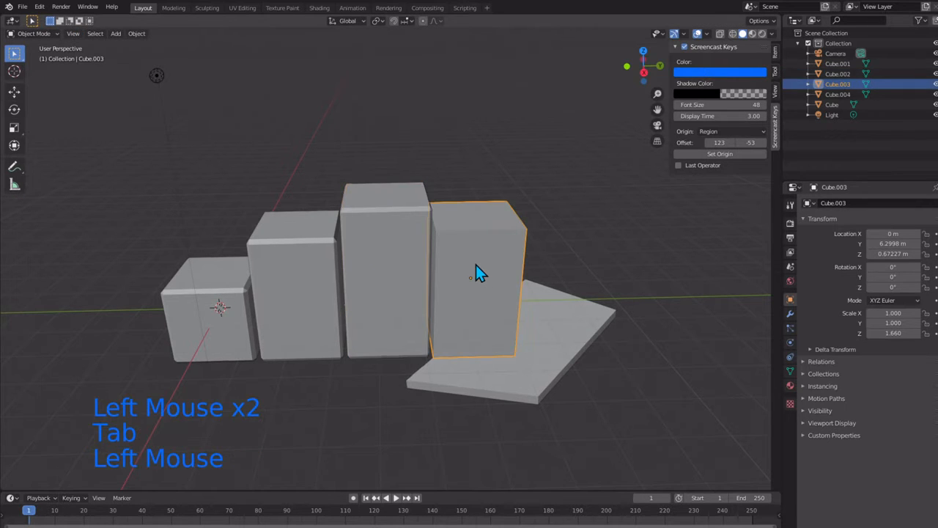
key(ctrl+b)
key(Tab)
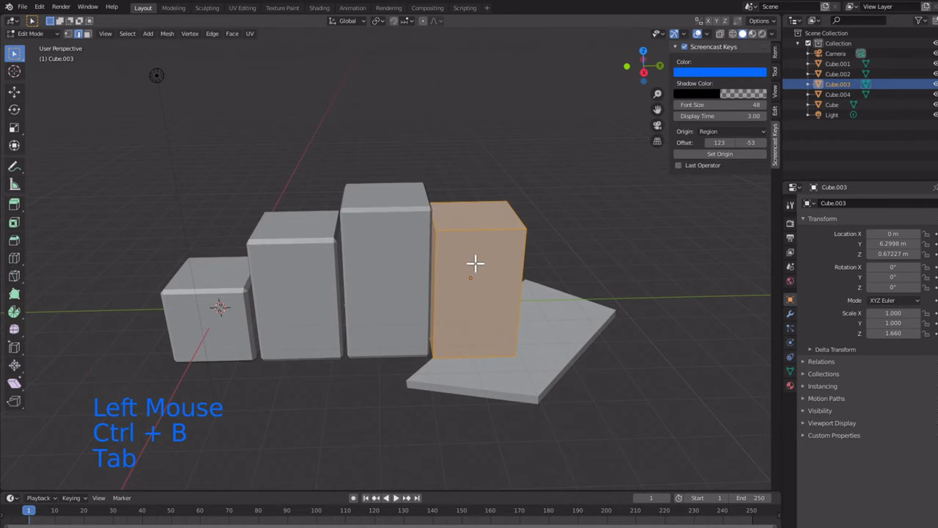
key(ctrl+b)
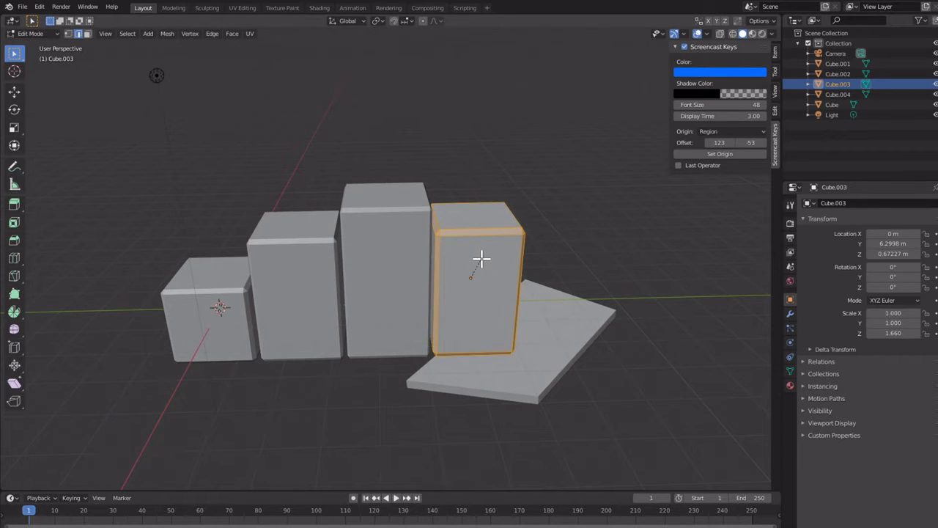
click(537, 345)
click(534, 358)
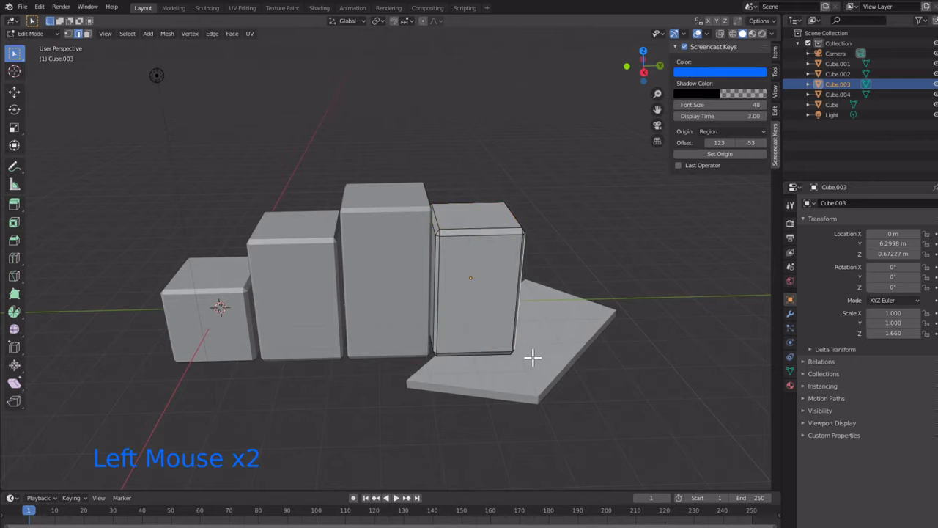
Step: Return the fourth block to Object Mode and open the flat slab in Edit Mode
middle_drag(535, 358, 511, 330)
key(Tab)
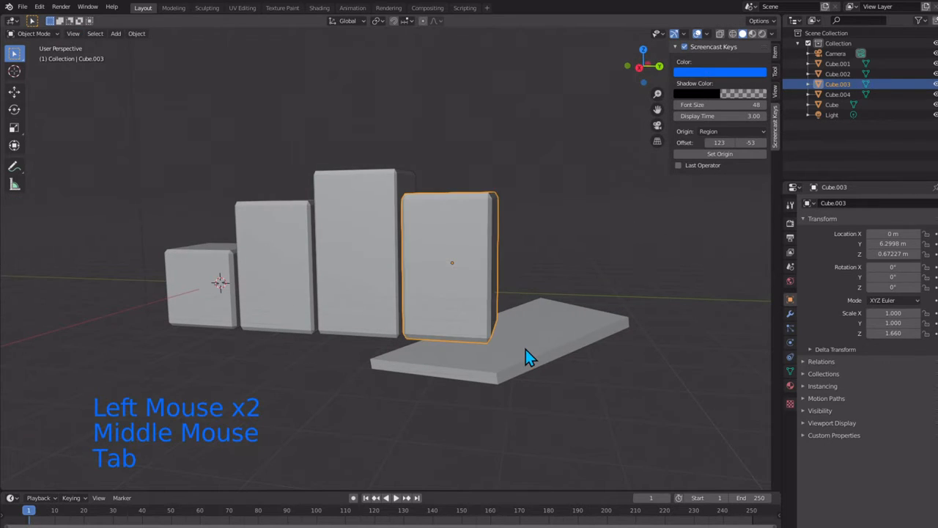
click(526, 356)
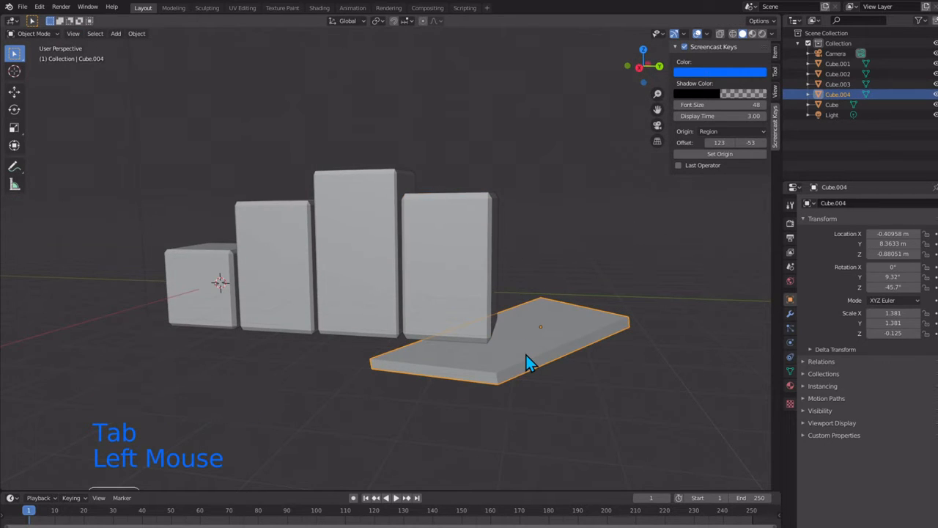
key(Tab)
key(ctrl+b)
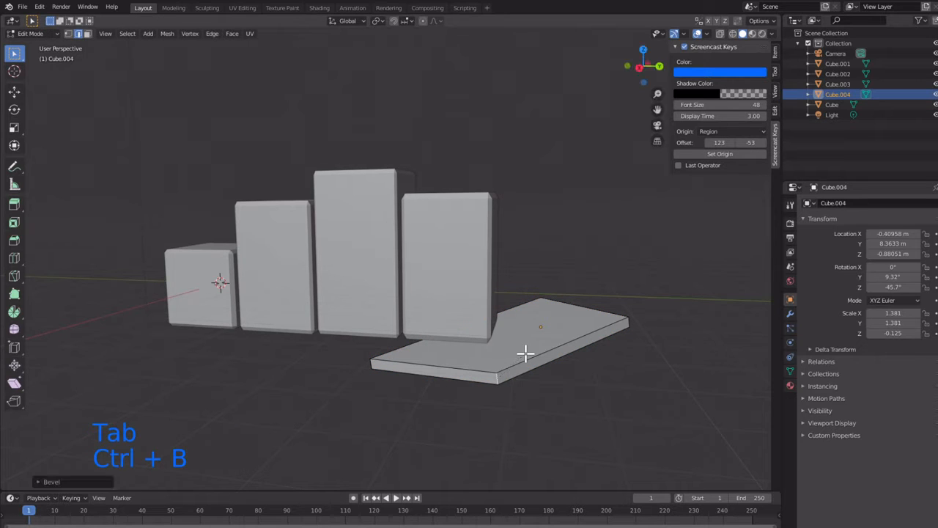
right_click(525, 352)
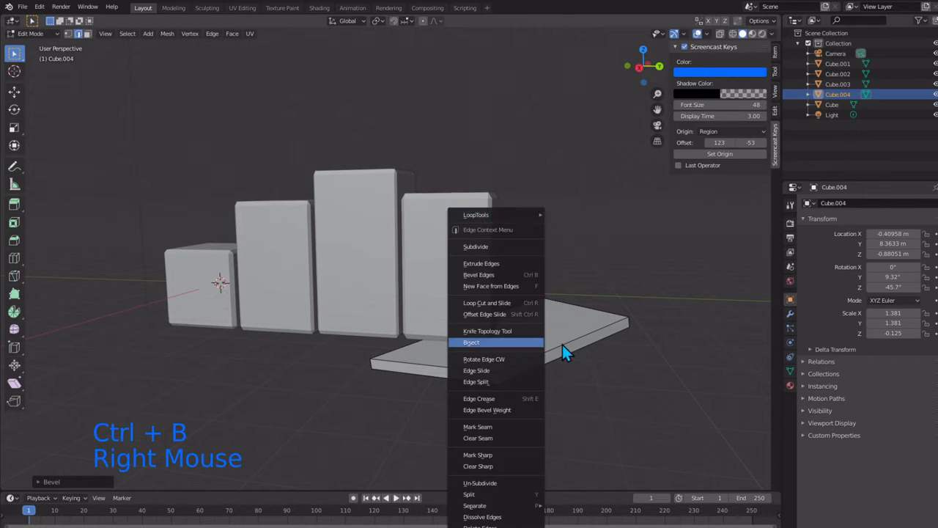
key(ctrl+b)
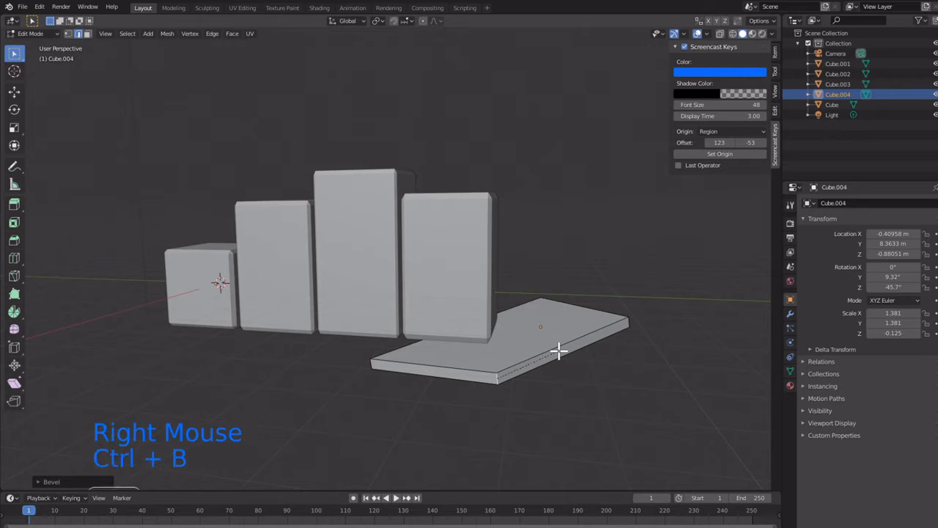
triple_click(544, 357)
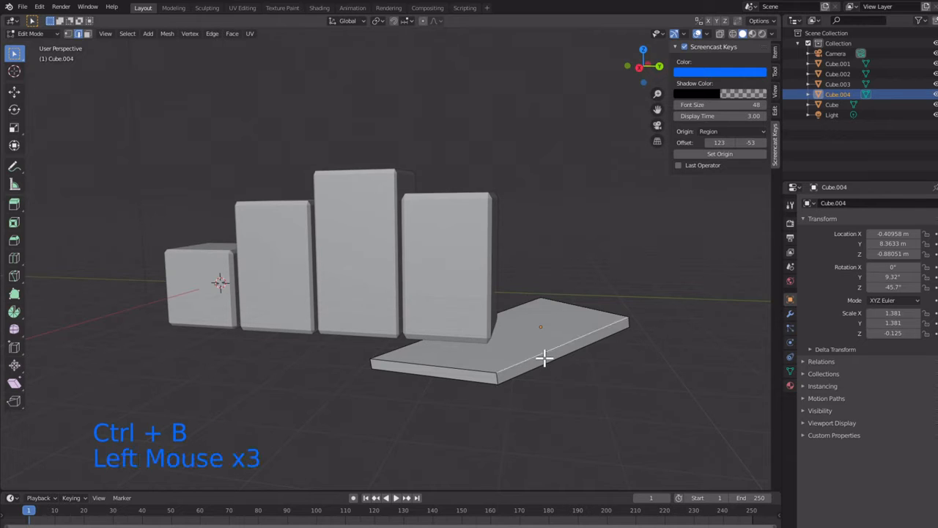
key(Tab)
key(Tab)
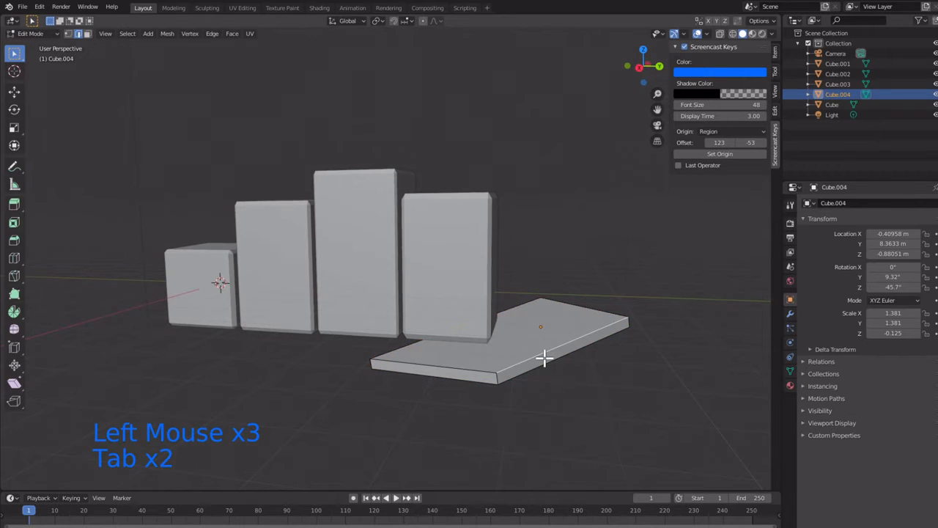
Step: Select all of the slab's geometry and bevel its edges
key(a)
key(ctrl+b)
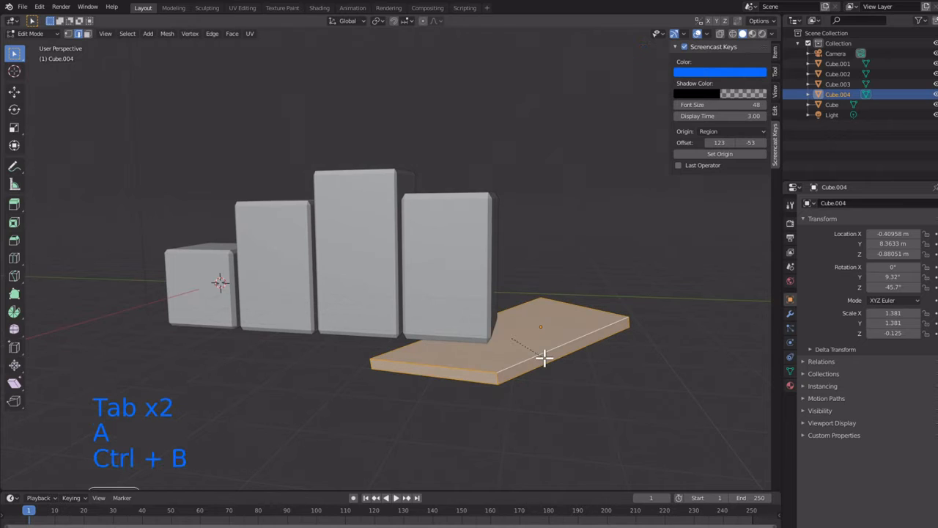
click(528, 288)
mouse_move(432, 291)
middle_down()
mouse_move(488, 315)
mouse_move(461, 326)
mouse_move(417, 256)
mouse_move(379, 242)
mouse_move(392, 277)
mouse_move(448, 300)
mouse_move(448, 322)
mouse_move(442, 285)
middle_up()
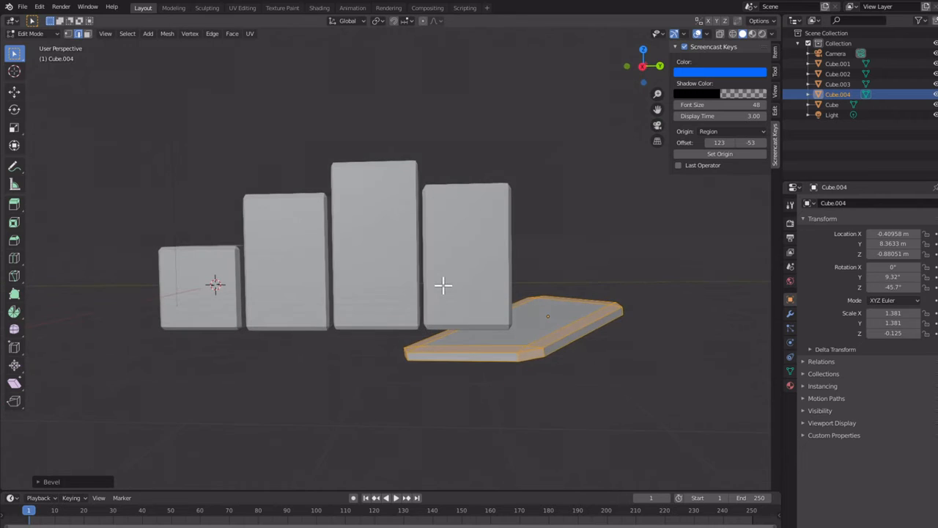
Step: Save the scene to a file with Save As
scroll(433, 291, up, 3)
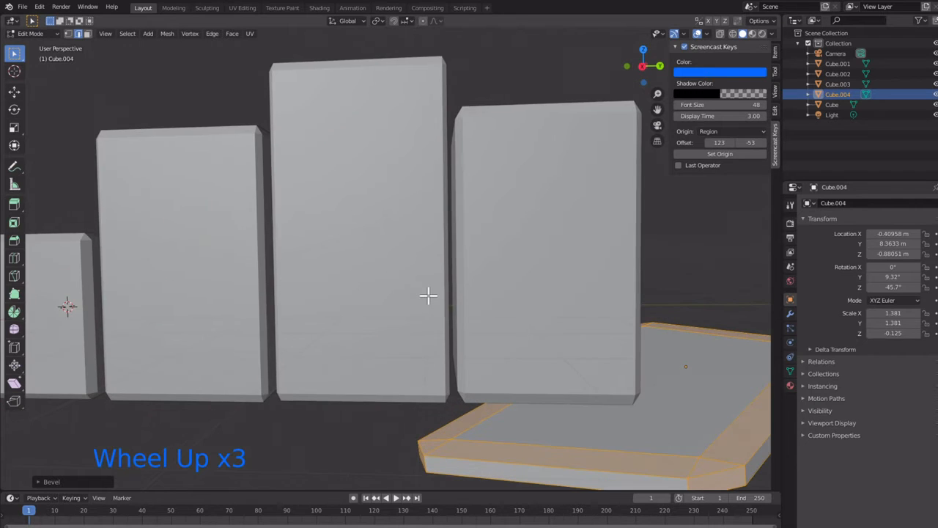
scroll(429, 294, down, 1)
scroll(499, 268, down, 1)
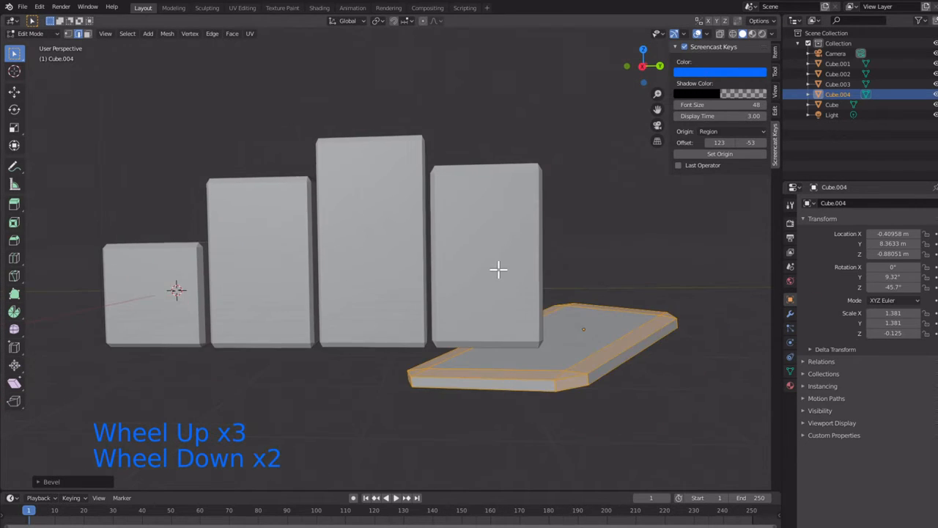
scroll(499, 268, up, 1)
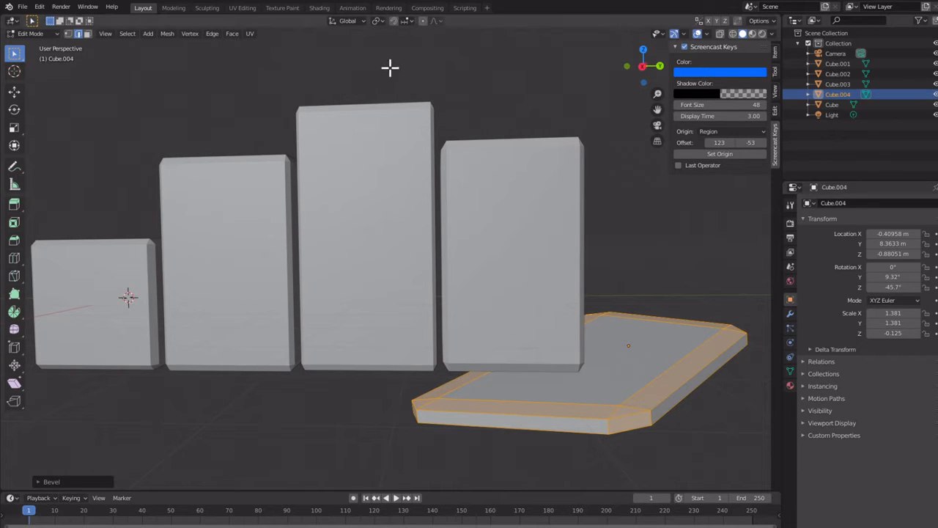
click(28, 7)
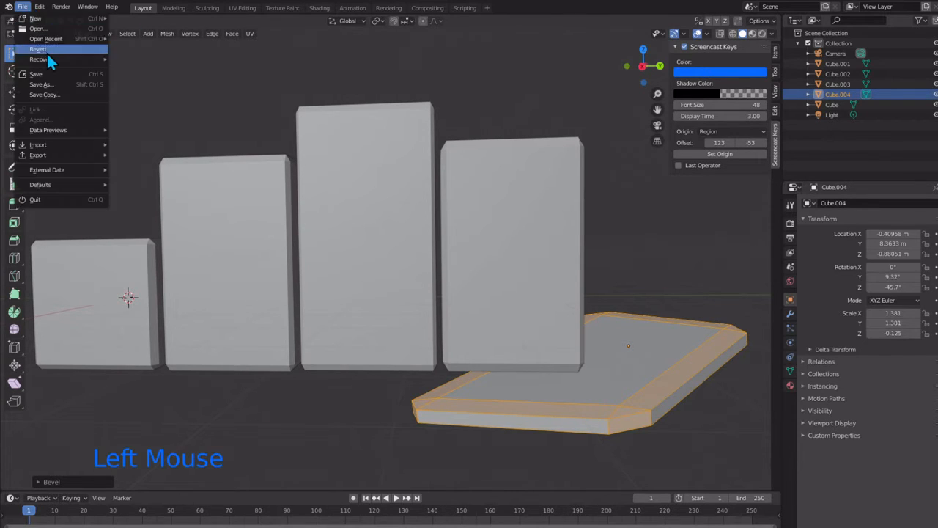
click(52, 83)
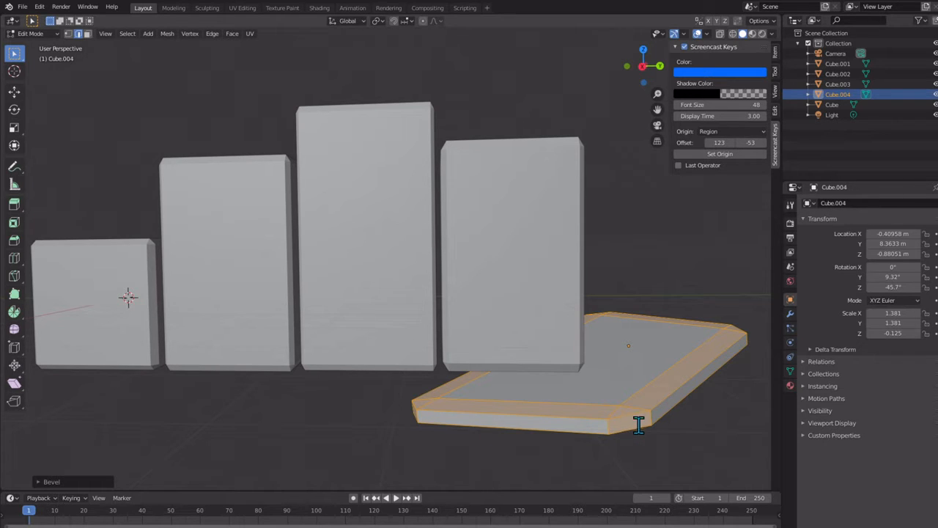
Step: Switch to face selection, leave the slab's Edit Mode and open the first, shortest block in Edit Mode
scroll(425, 237, up, 1)
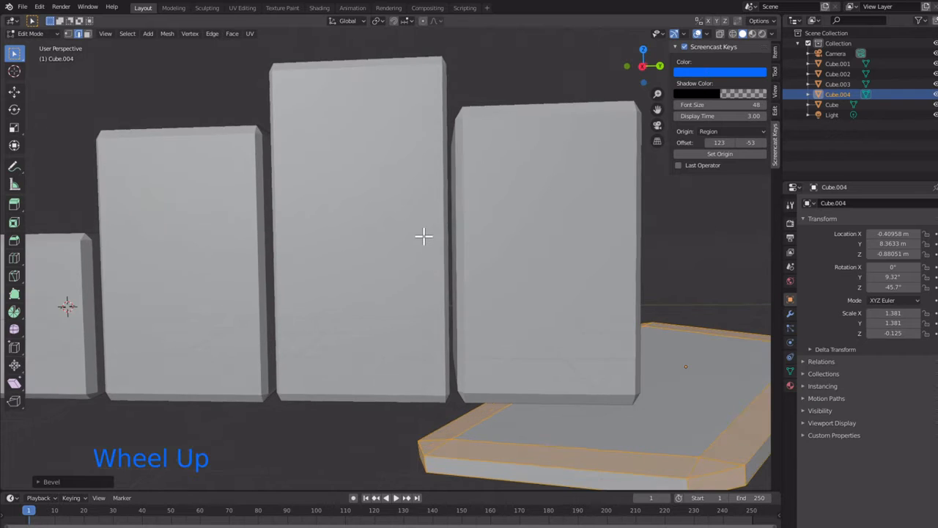
scroll(417, 234, down, 2)
scroll(173, 243, up, 2)
scroll(174, 242, down, 1)
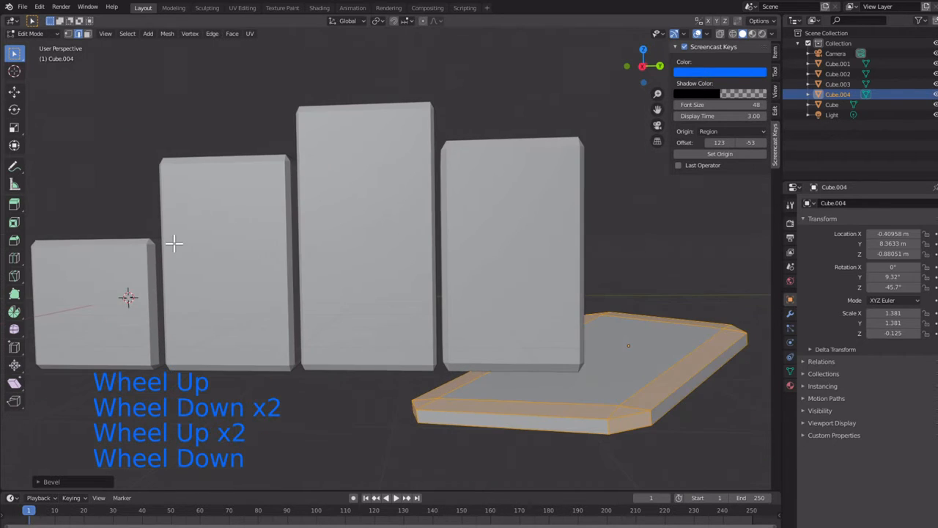
middle_drag(149, 224, 210, 228)
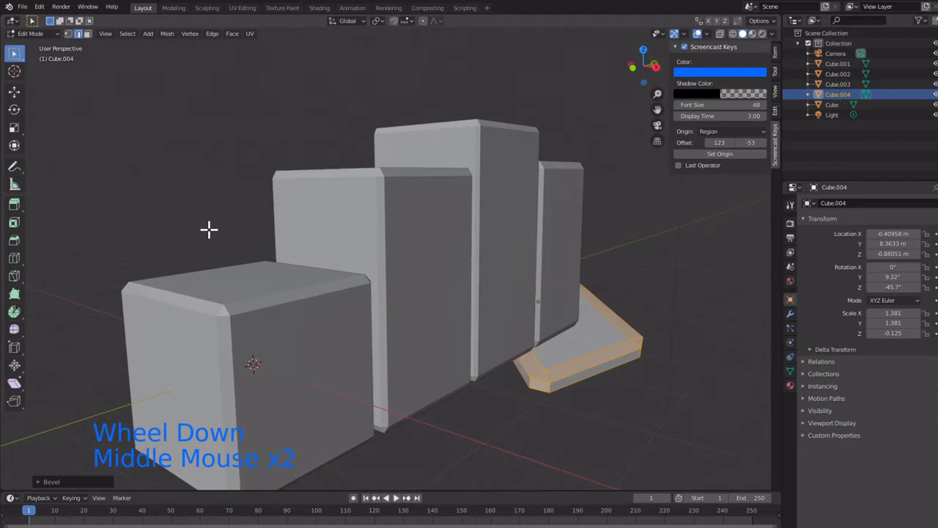
click(173, 301)
click(87, 34)
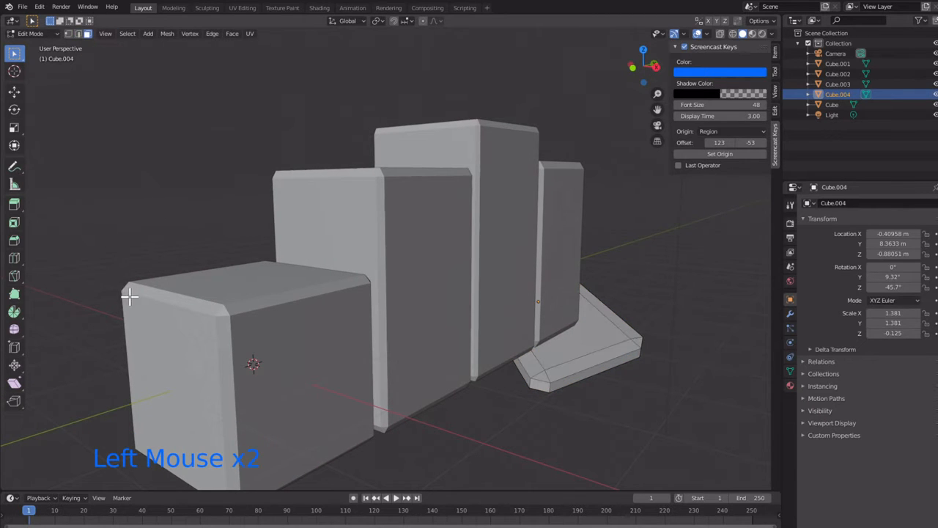
click(163, 297)
key(Tab)
click(186, 302)
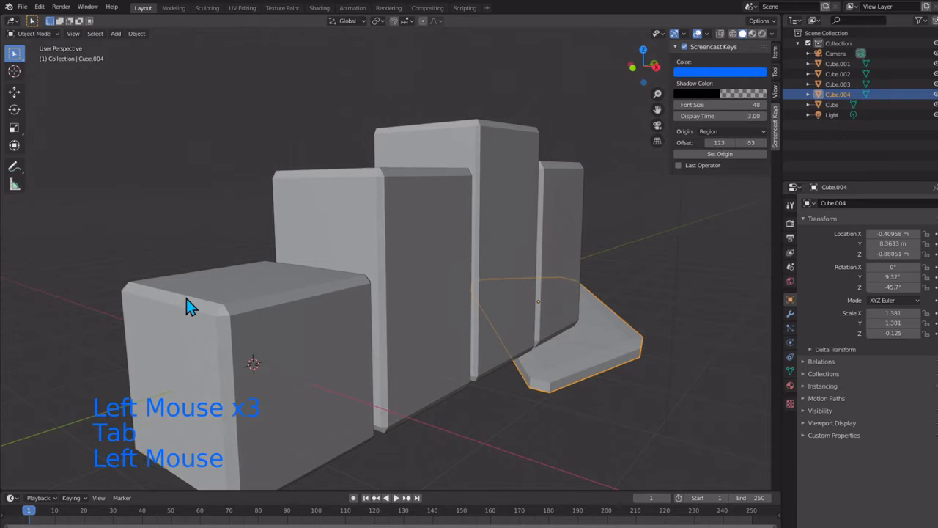
key(Tab)
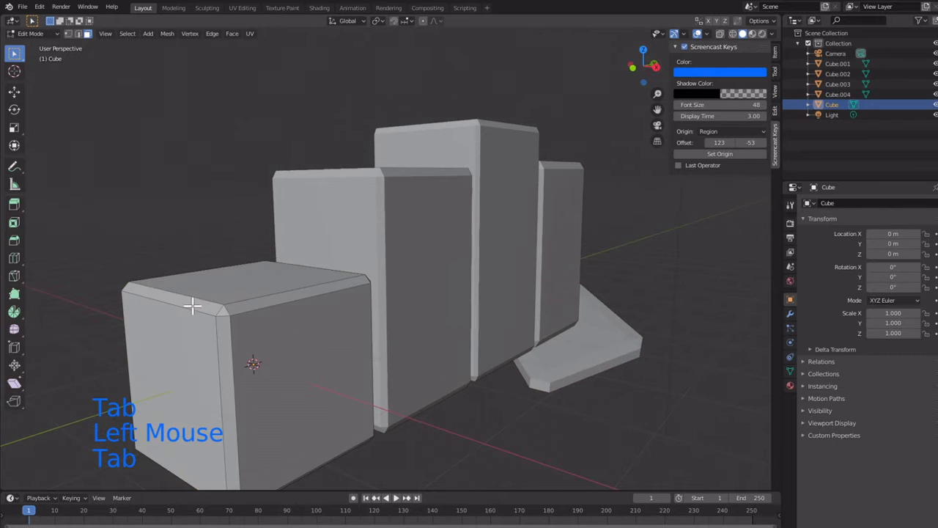
Step: Select the shortest block's bevel faces along its outer top edge, the adjoining front vertical edge, their shared corner and the front top edge
click(144, 295)
shift+click(226, 350)
shift+click(227, 310)
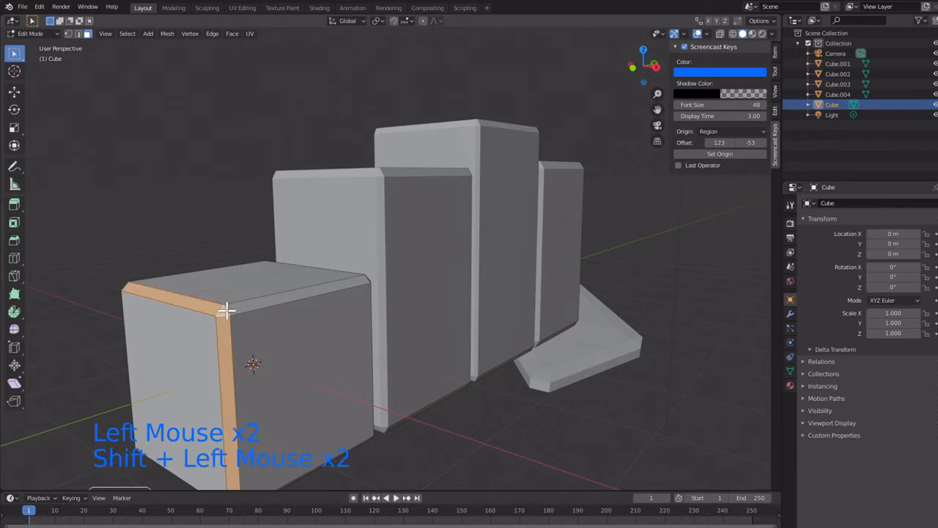
shift+click(268, 319)
Step: Add the bevel faces along the front vertical edge facing the second block and around its upper corner to the selection
middle_drag(268, 321, 194, 309)
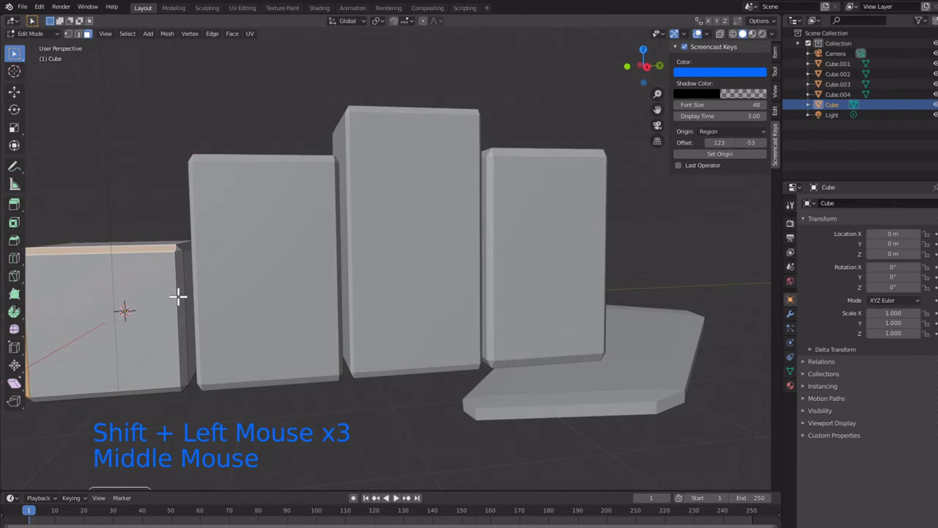
shift+click(176, 302)
shift+click(173, 302)
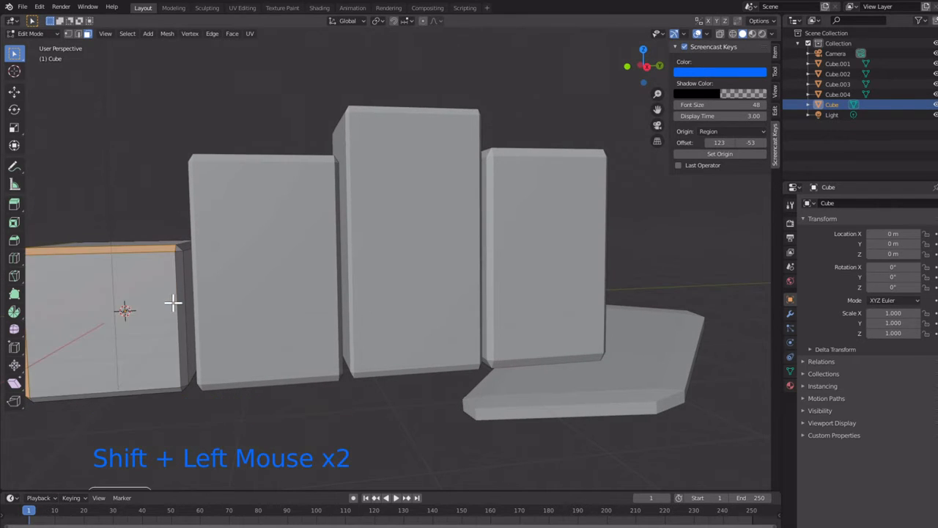
mouse_move(169, 314)
middle_down()
mouse_move(174, 289)
mouse_move(165, 322)
middle_up()
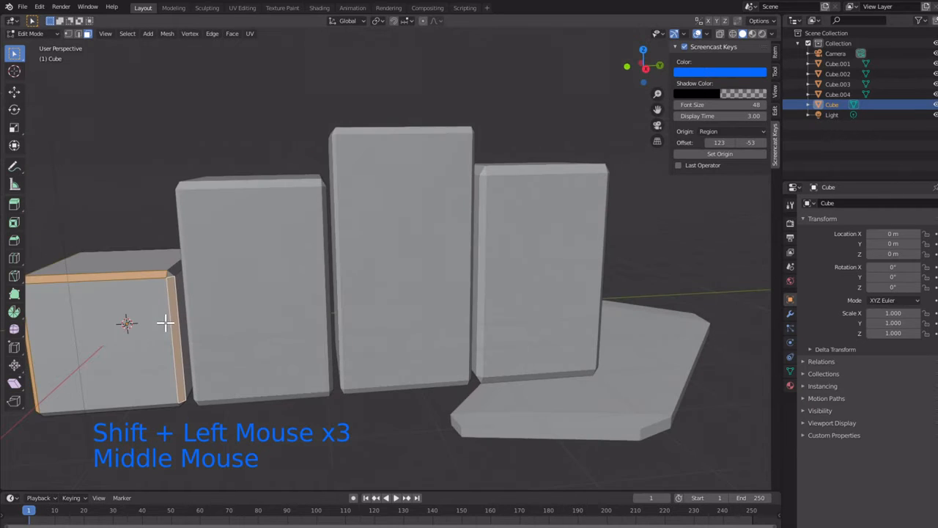
shift+click(168, 269)
shift+click(175, 264)
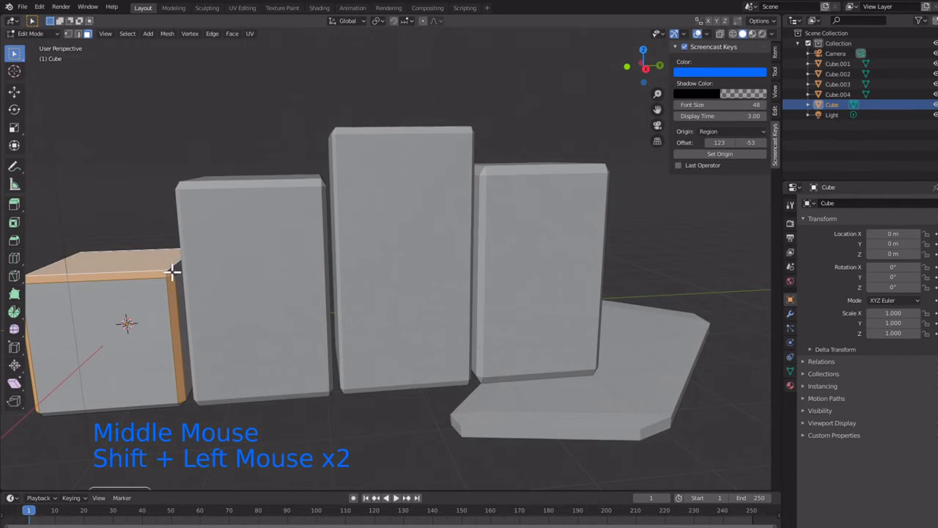
shift+click(173, 265)
Step: Extend the selection with the bevel faces along the shortest block's front and side bottom edges and their corners
shift+middle_drag(154, 336, 336, 264)
scroll(341, 294, up, 2)
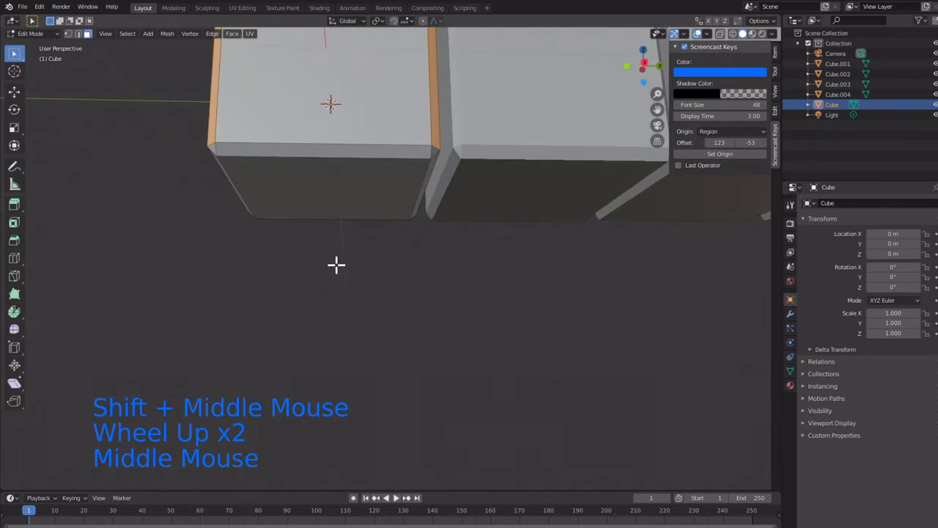
shift+click(353, 153)
middle_drag(241, 176, 295, 249)
shift+click(347, 157)
shift+click(321, 181)
shift+click(292, 195)
shift+click(293, 195)
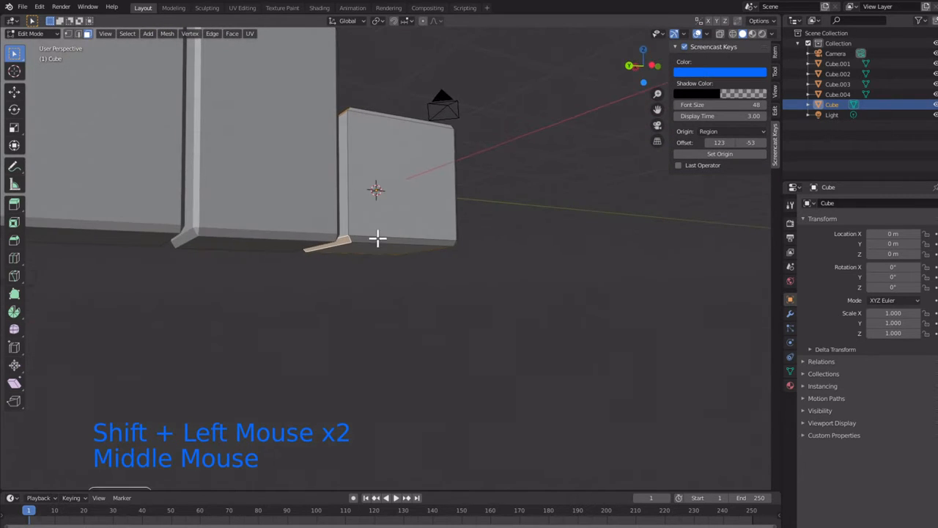
Step: Add the bevel faces along the shortest block's rear bottom and rear top edges to the selection
shift+click(378, 239)
scroll(385, 253, up, 3)
shift+middle_drag(388, 259, 293, 445)
middle_drag(318, 271, 314, 335)
shift+click(319, 104)
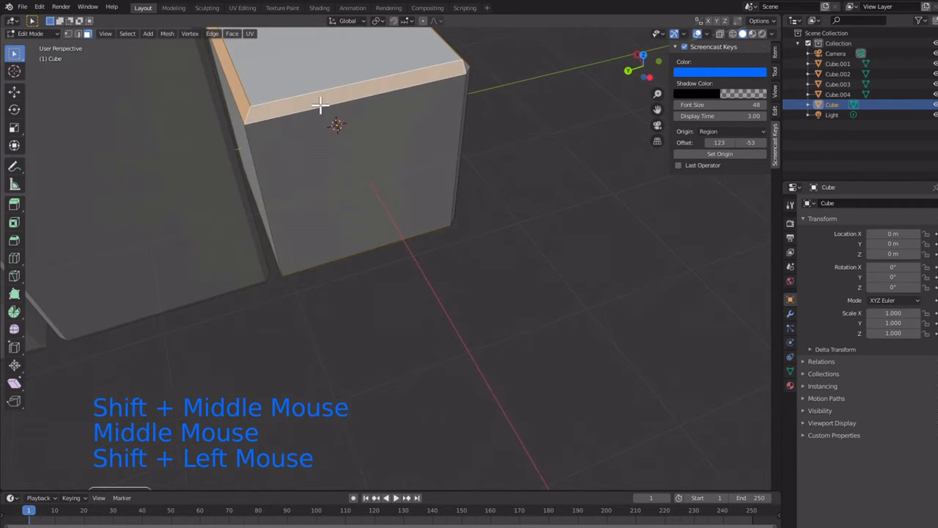
Step: Add the remaining bevel faces on the shortest block's rear vertical edges and corners to the selection
mouse_move(418, 157)
middle_down()
mouse_move(300, 122)
mouse_move(425, 153)
middle_up()
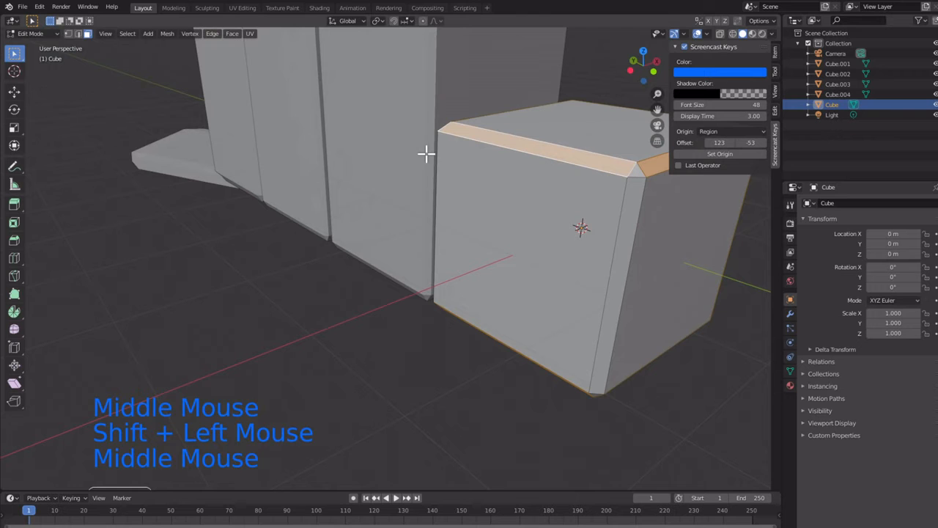
shift+click(632, 170)
shift+click(624, 204)
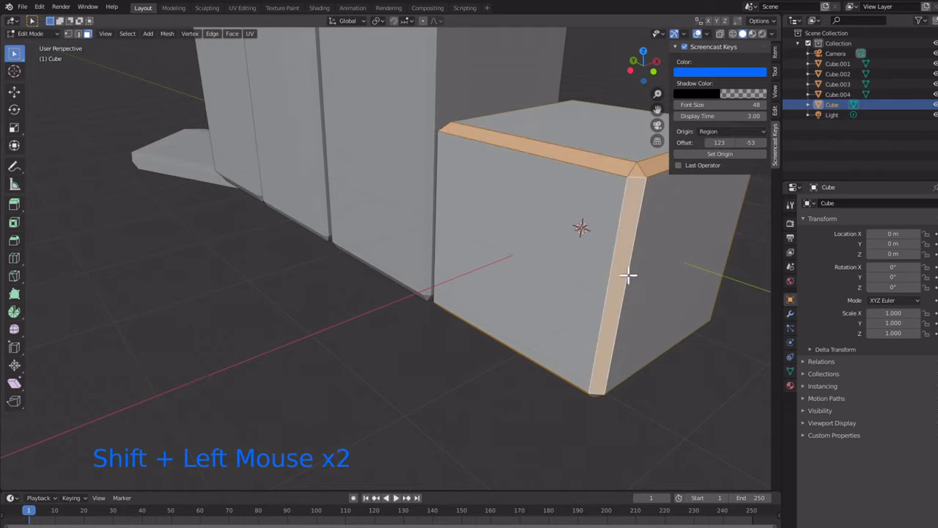
middle_drag(628, 272, 427, 314)
shift+click(681, 325)
scroll(670, 330, down, 2)
scroll(393, 274, down, 3)
scroll(392, 313, up, 2)
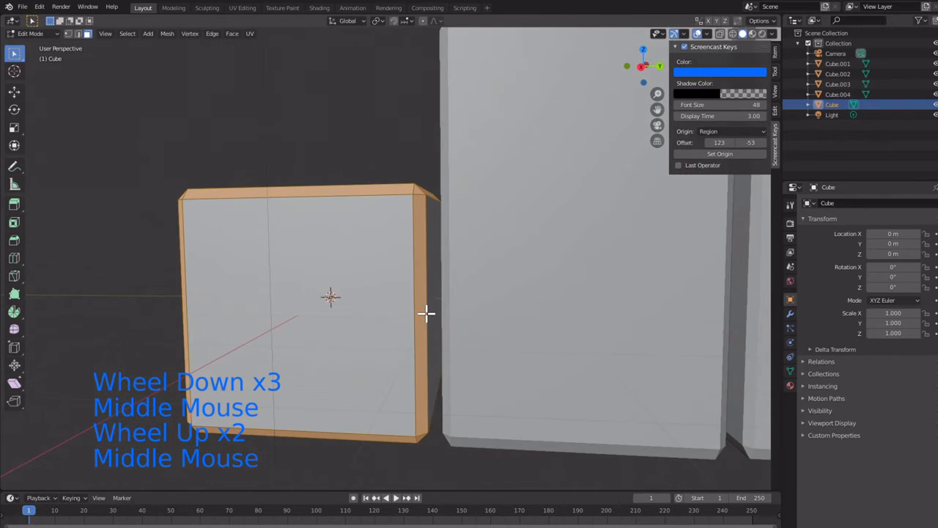
Step: Add a second material slot to the shortest block, create a new material in it and set its base color to blue
click(790, 385)
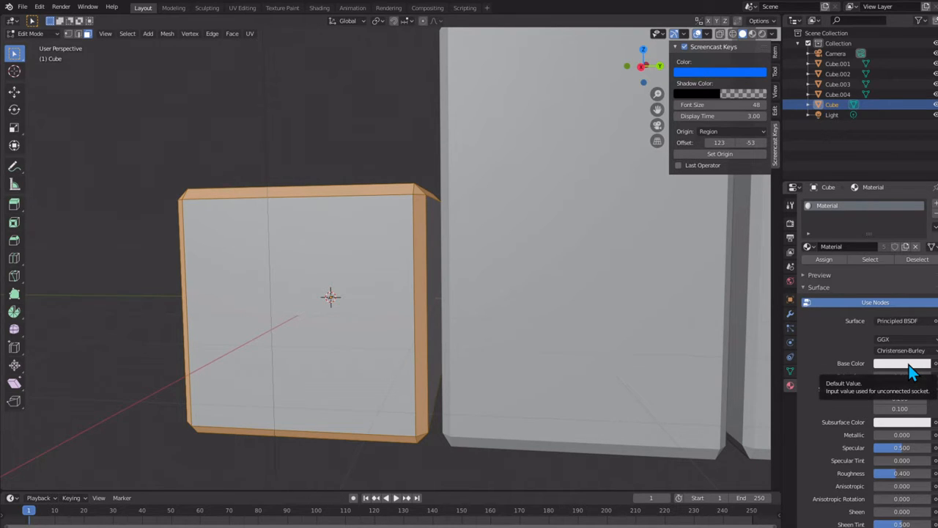
click(934, 206)
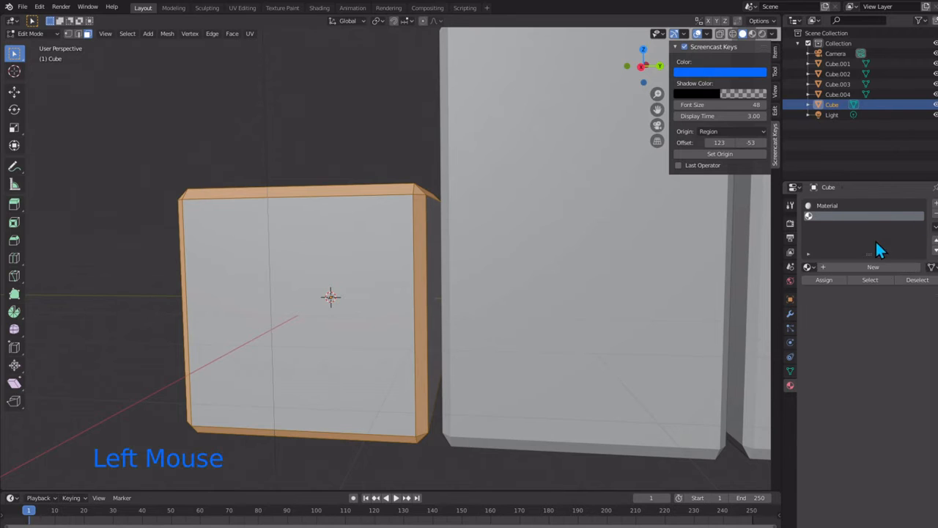
click(856, 268)
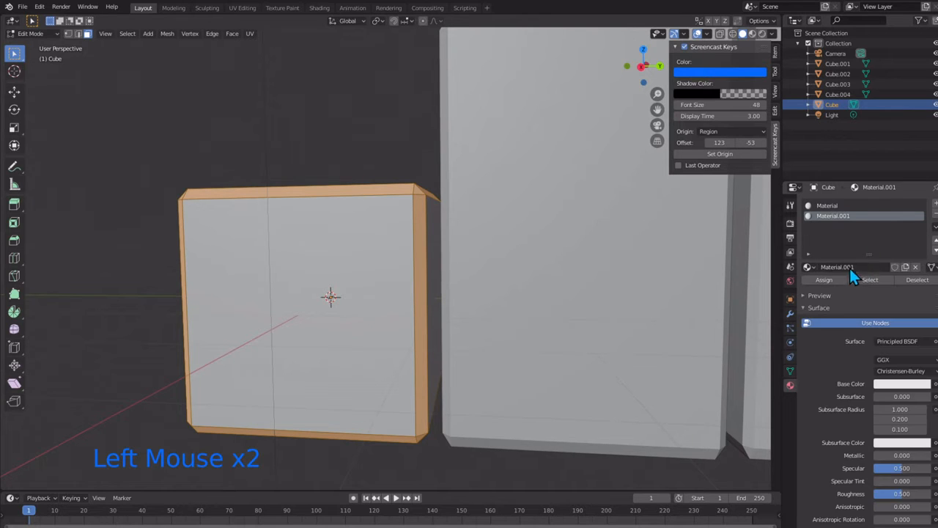
click(902, 384)
drag(894, 247, 893, 243)
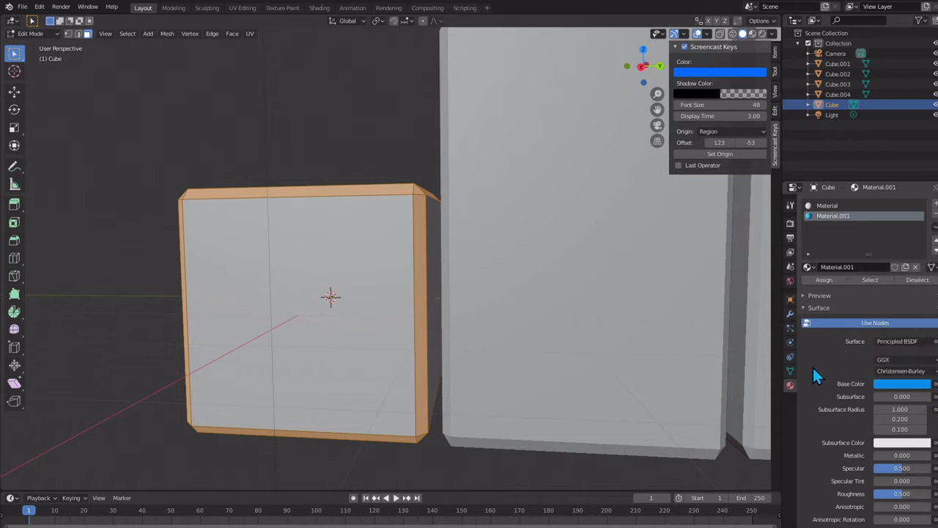
Step: Assign the blue material to the shortest block's selected bevel faces, show the viewport in Material Preview shading and clear the face selection
click(825, 279)
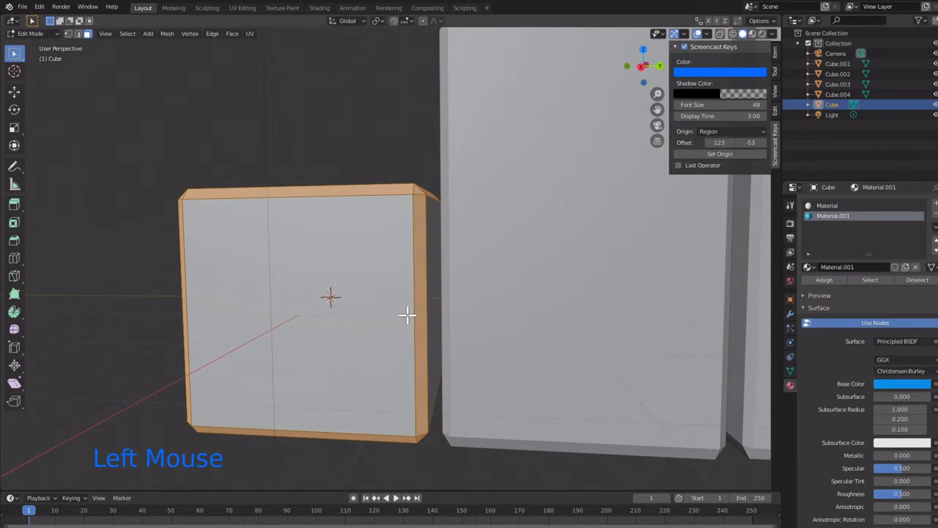
click(761, 34)
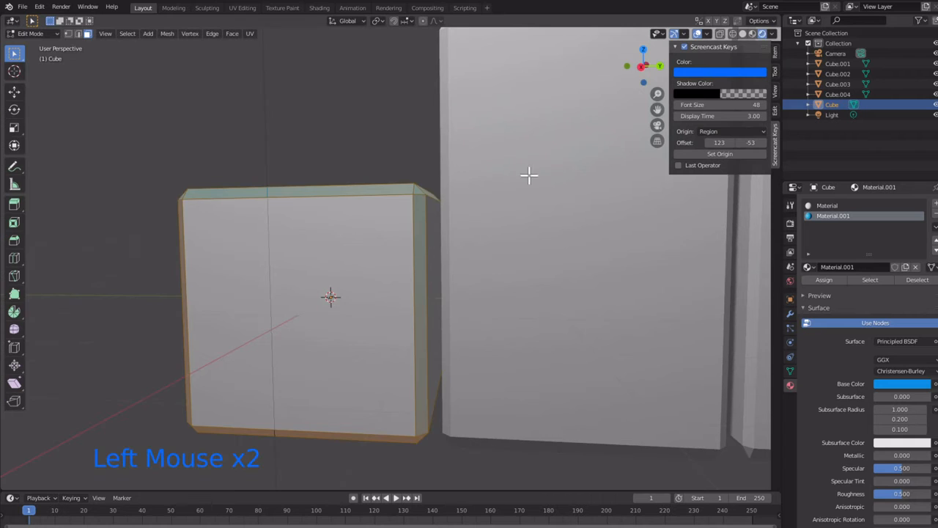
click(752, 33)
middle_drag(393, 250, 430, 251)
click(240, 251)
middle_drag(242, 247, 300, 227)
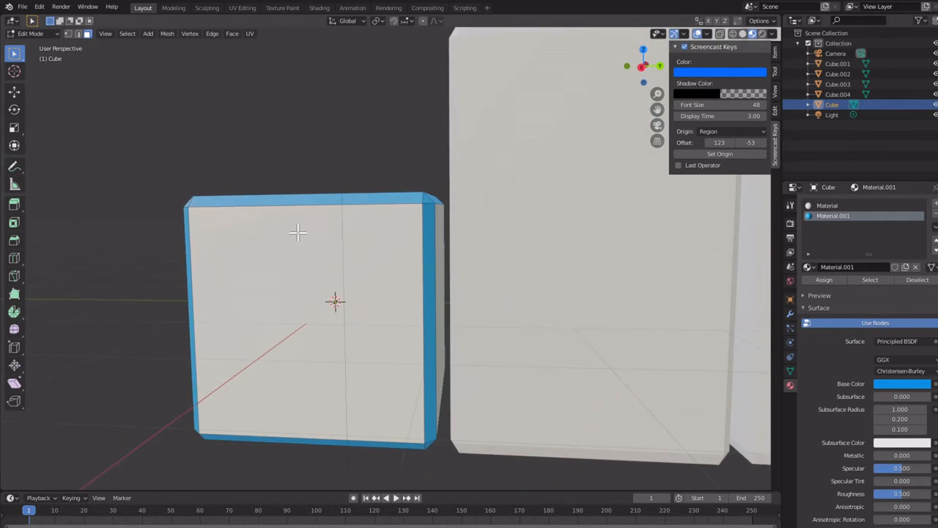
scroll(315, 234, down, 3)
scroll(429, 241, up, 2)
scroll(450, 234, up, 1)
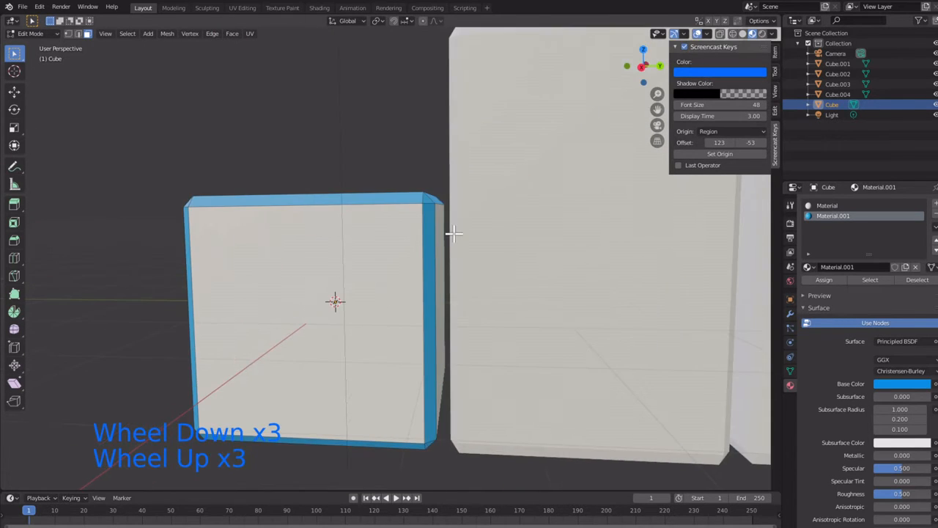
Step: Open the second block for face editing and select its front top bevel plus the corner, vertical and side top bevels nearest the shortest block
middle_drag(450, 235, 461, 247)
scroll(531, 270, down, 1)
key(Tab)
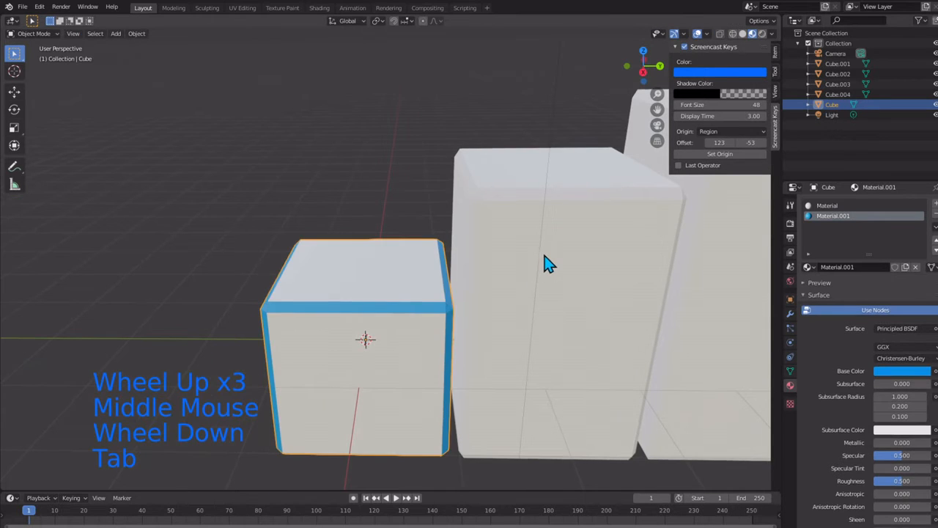
click(549, 262)
key(Tab)
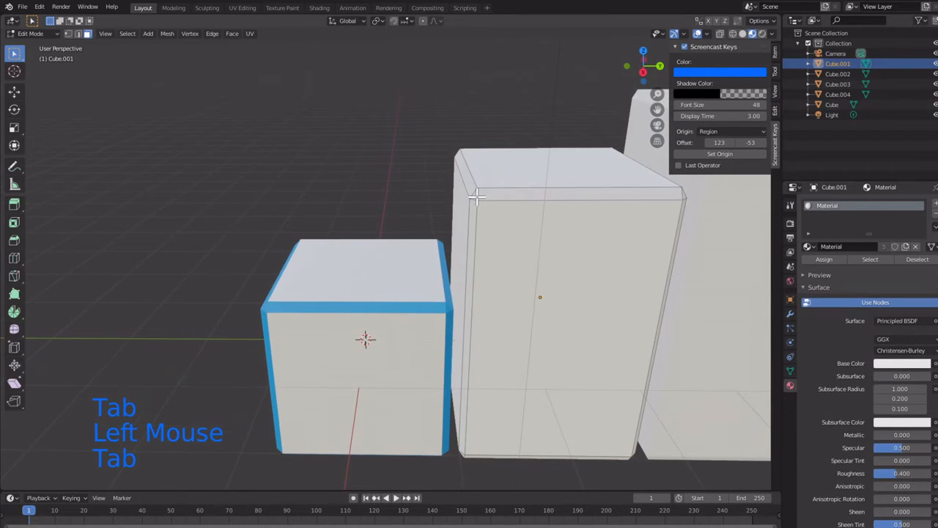
click(476, 196)
shift+click(493, 198)
shift+click(475, 223)
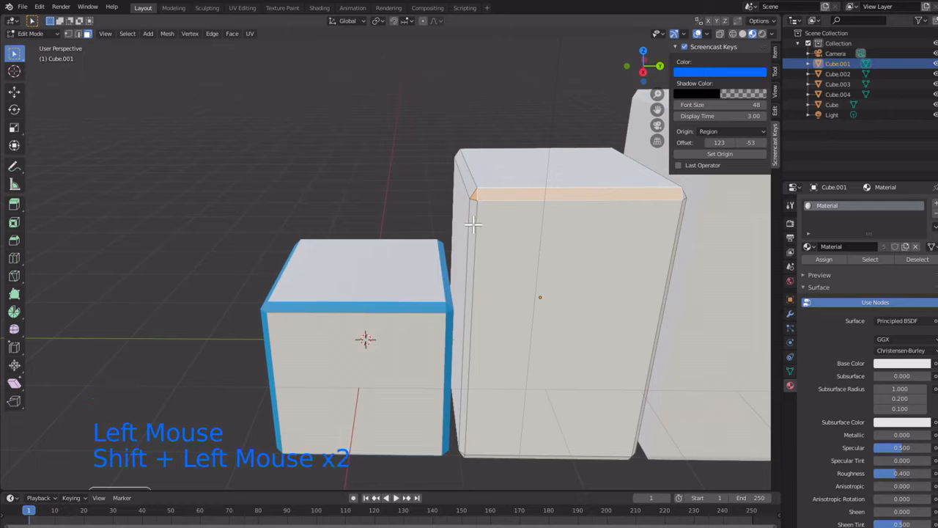
shift+click(471, 182)
Step: Add the second block's front vertical bevel facing the tallest block, its top corner and the adjoining side top bevel to the selection
middle_drag(575, 202, 523, 189)
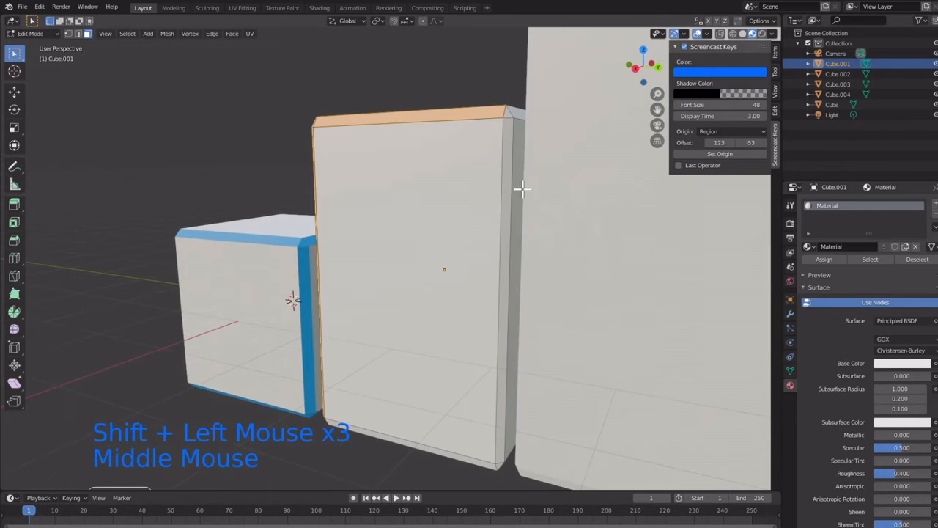
shift+click(511, 189)
shift+click(517, 170)
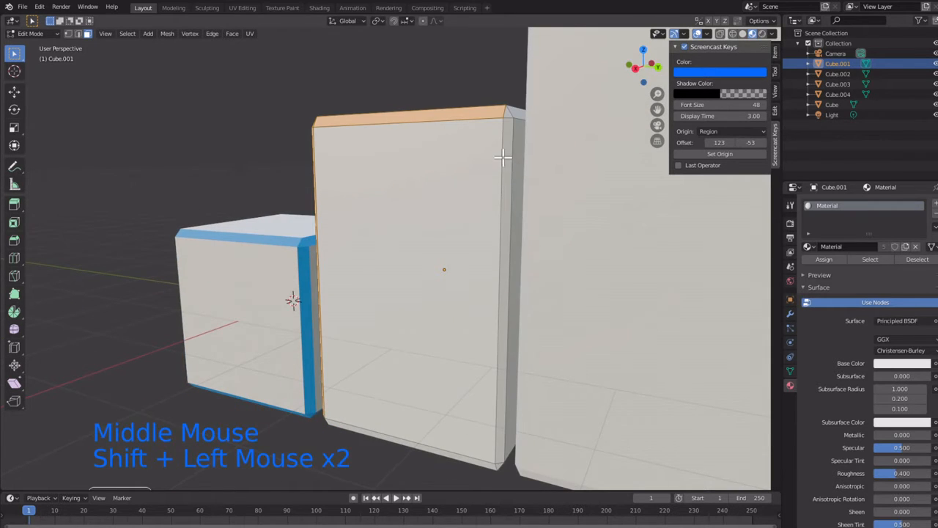
shift+click(505, 139)
shift+click(513, 114)
shift+click(513, 112)
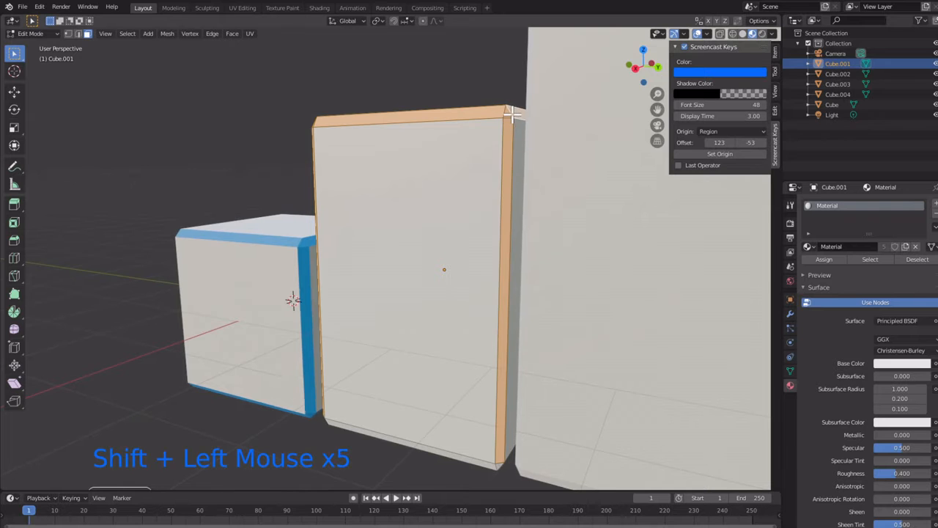
Step: Extend the selection with the bevel faces along the second block's front, side and rear bottom edges and their corners
middle_drag(463, 229, 483, 189)
shift+click(593, 204)
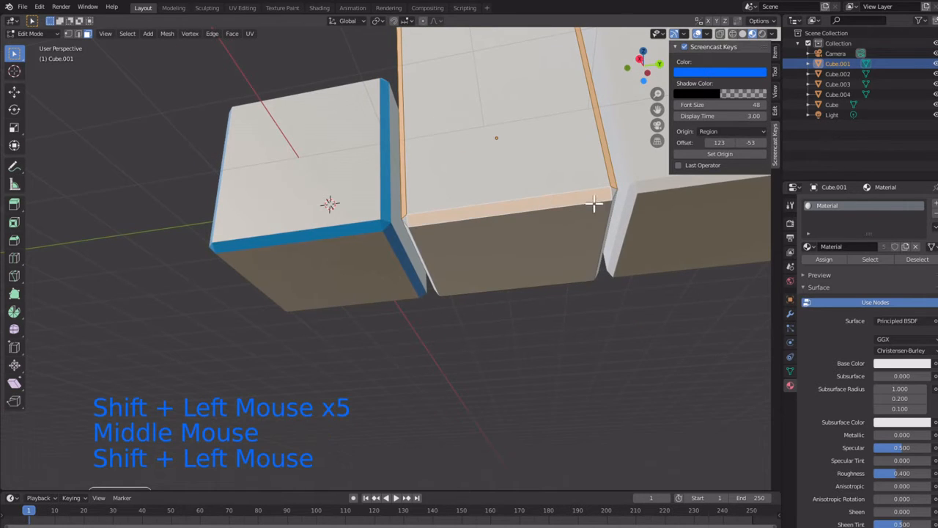
shift+click(613, 190)
middle_drag(609, 191, 295, 299)
shift+click(467, 204)
shift+click(242, 323)
shift+click(184, 254)
Step: Add the second block's rear vertical bevel beside the shortest block, its bottom corner and the rear top bevel to the selection
scroll(331, 302, up, 4)
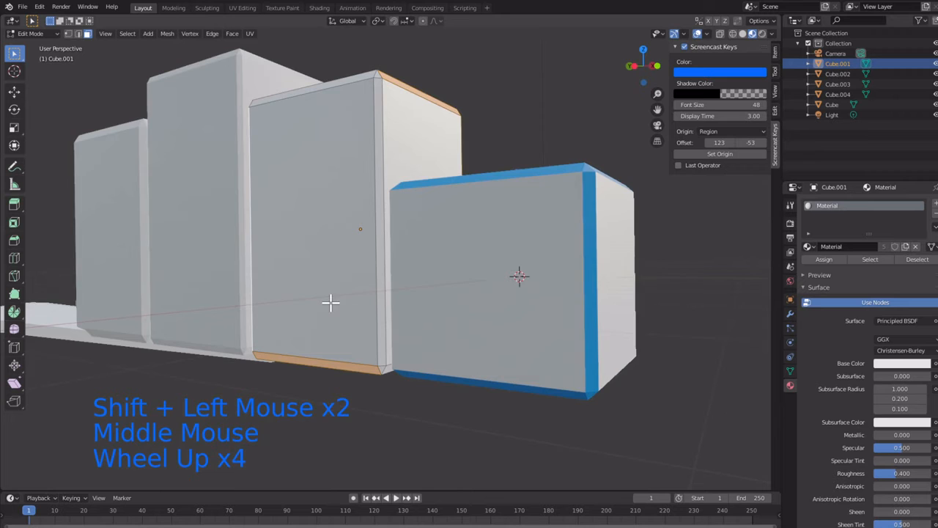
shift+click(377, 298)
shift+click(381, 369)
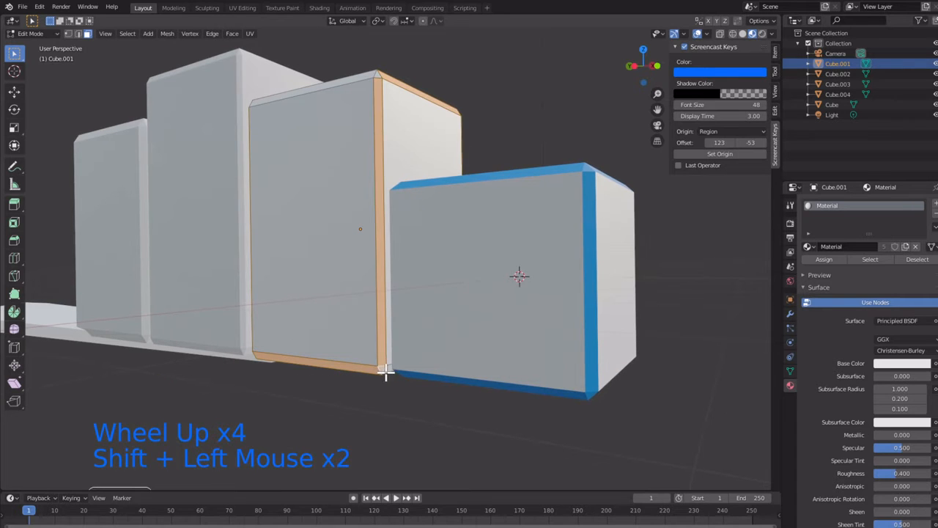
middle_drag(345, 231, 394, 429)
shift+click(428, 206)
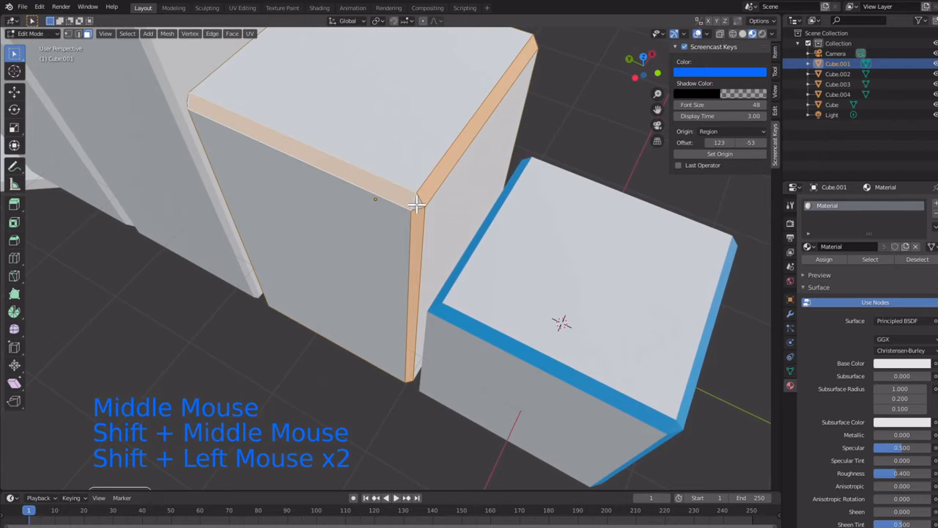
Step: Add the second block's missed corner bevels, at the rear top and the front bottom, to the selection
middle_drag(297, 152, 384, 145)
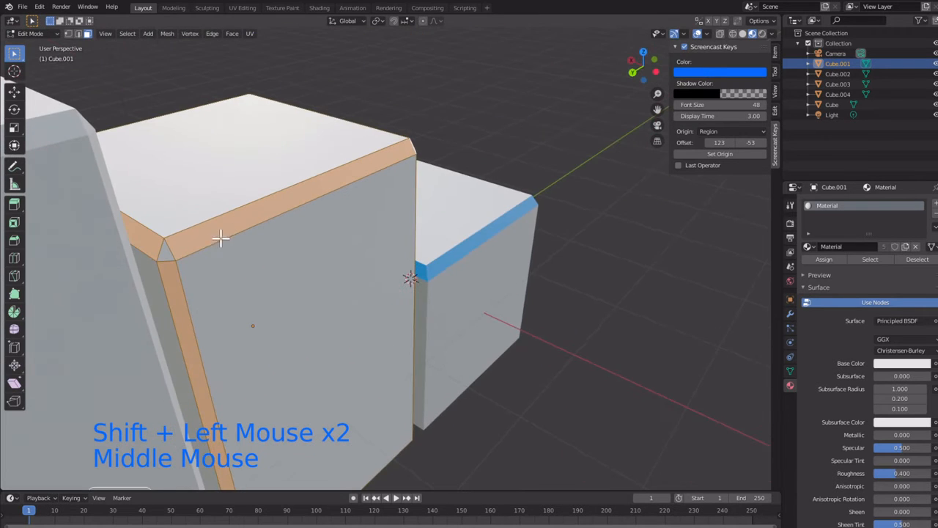
shift+click(168, 247)
middle_drag(340, 210, 425, 212)
scroll(318, 252, down, 4)
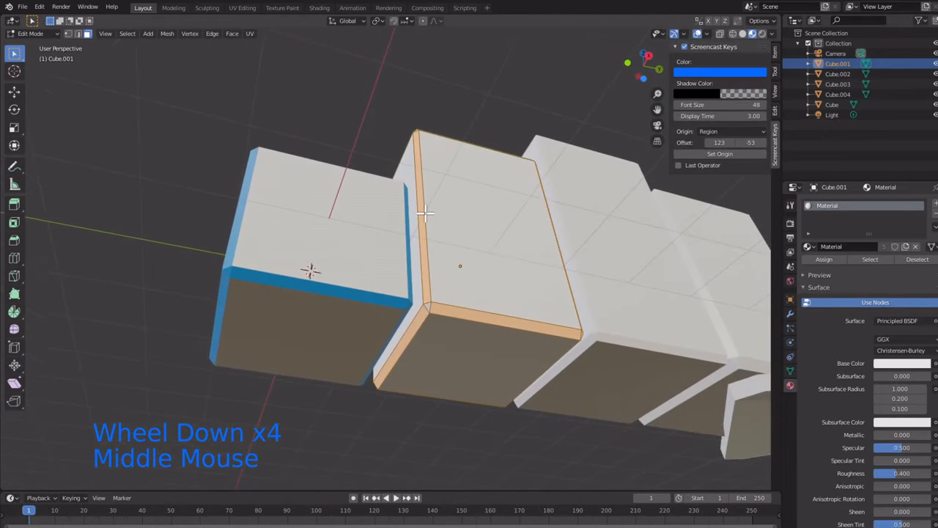
shift+click(428, 311)
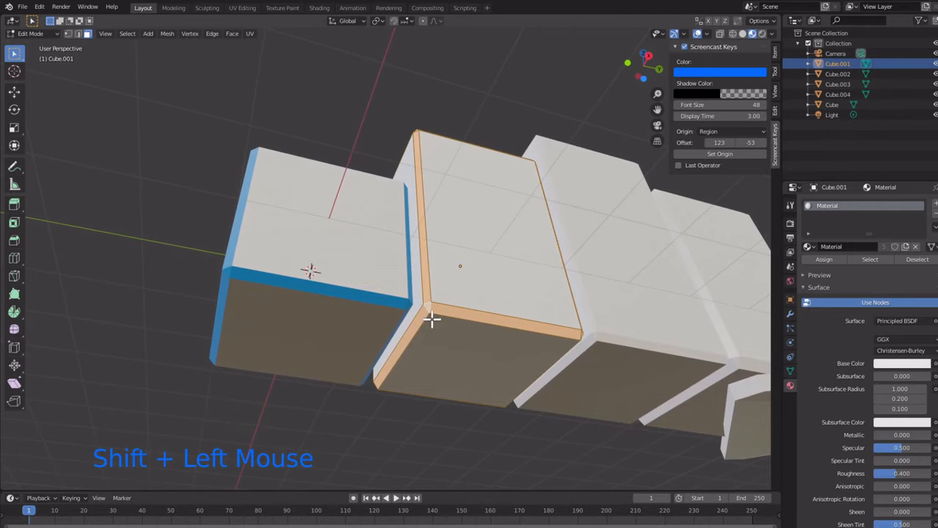
scroll(440, 324, up, 2)
shift+middle_drag(450, 330, 319, 207)
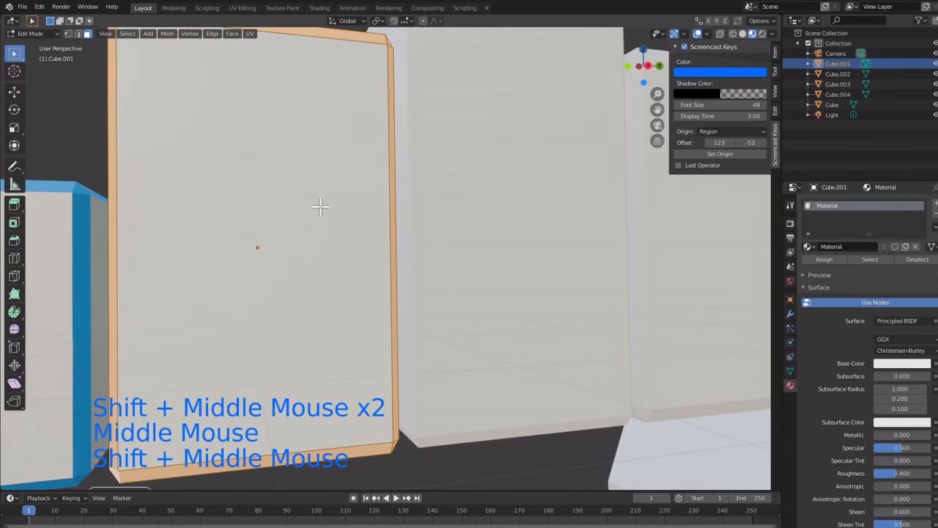
scroll(320, 208, down, 4)
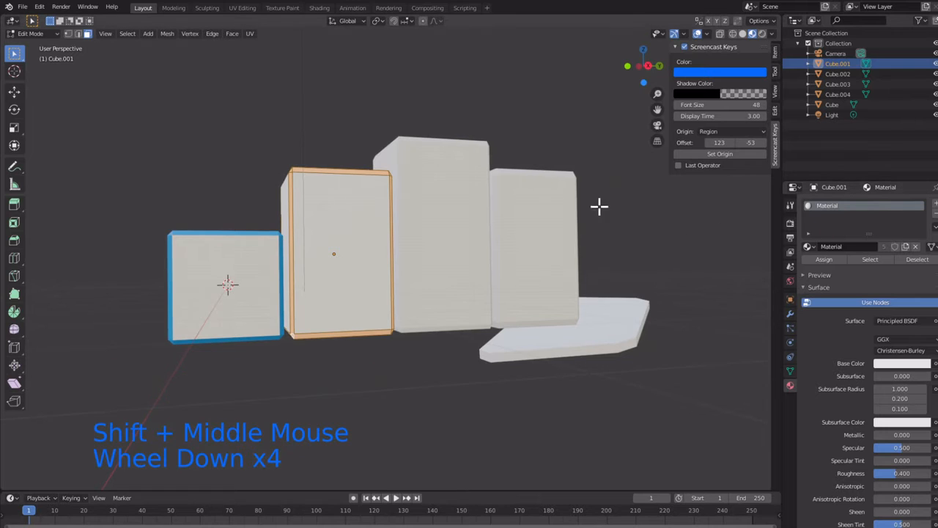
Step: Add a second material slot to the second block, create a new material in it and set its base color to light blue
click(869, 271)
click(869, 271)
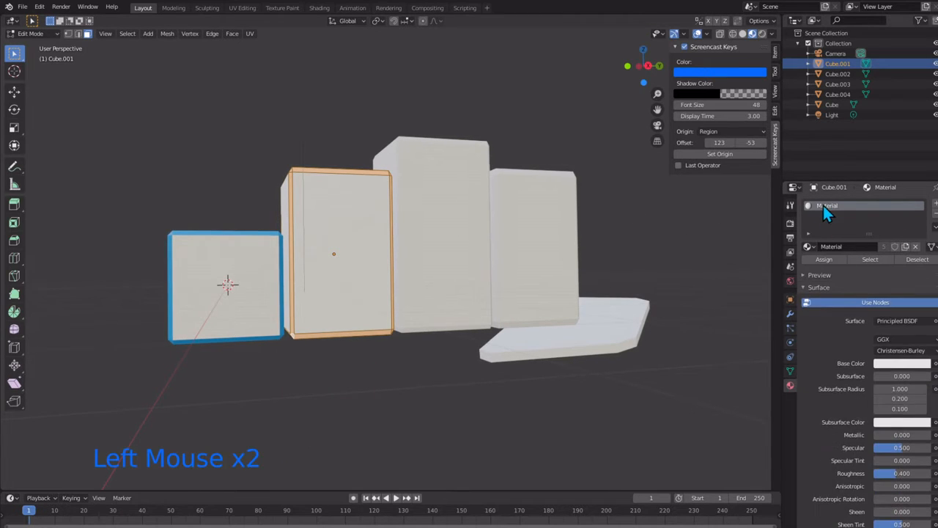
scroll(823, 205, up, 2)
scroll(823, 209, down, 1)
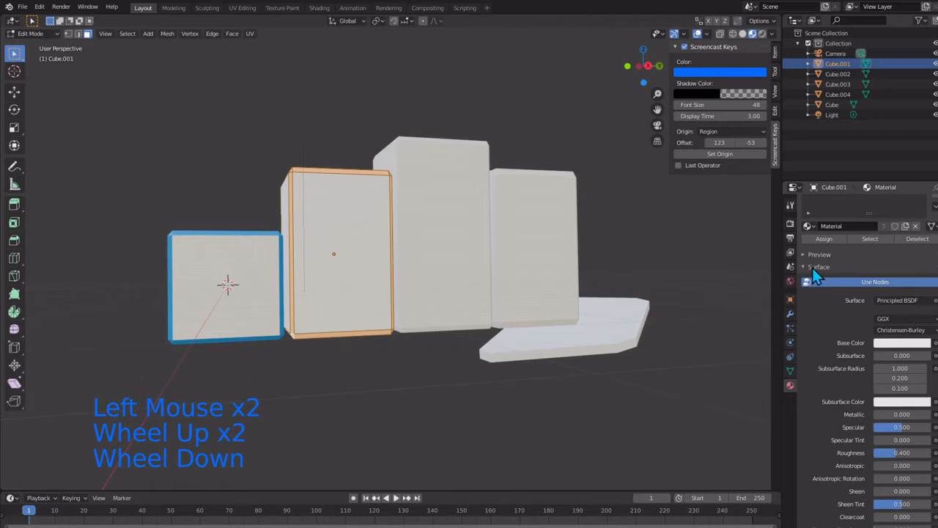
click(790, 386)
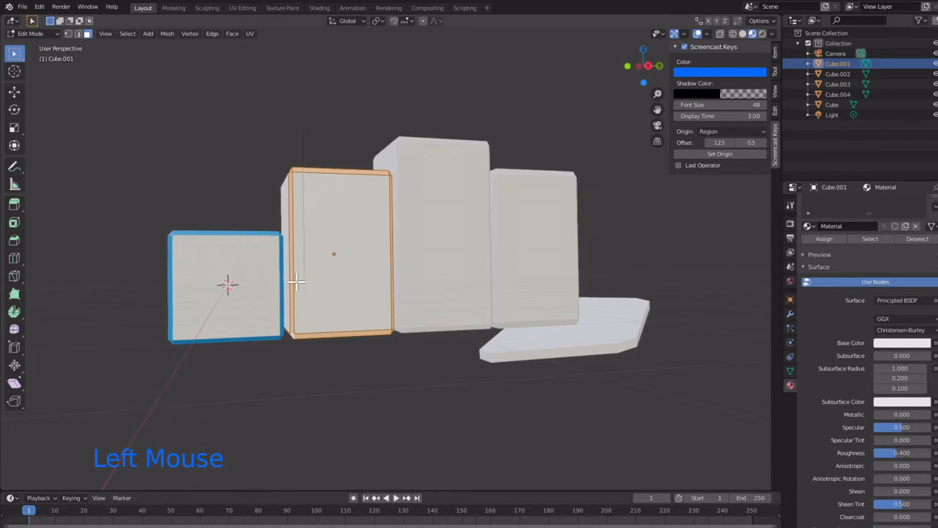
scroll(827, 287, up, 2)
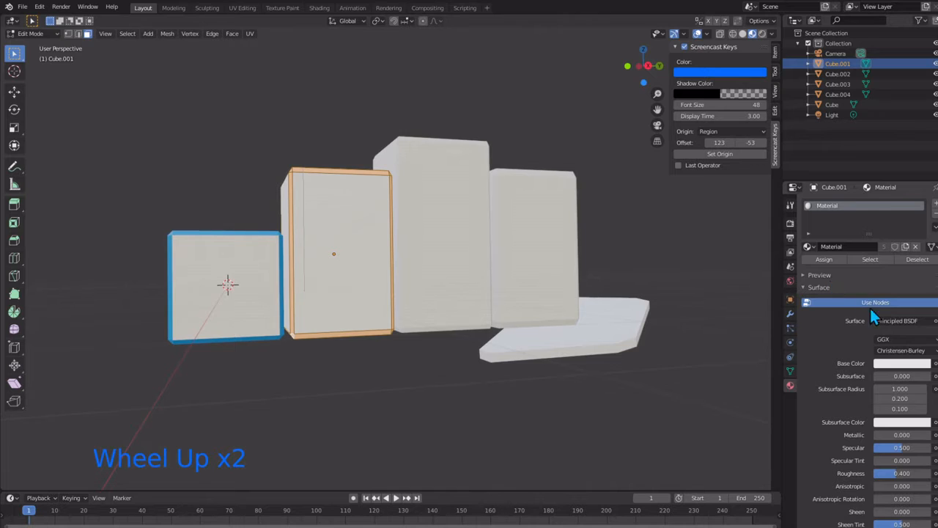
click(935, 211)
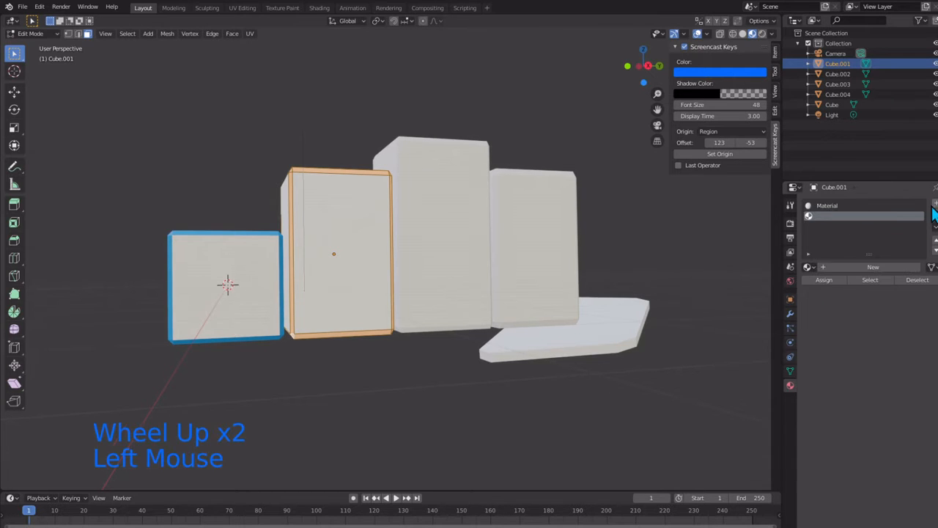
click(859, 267)
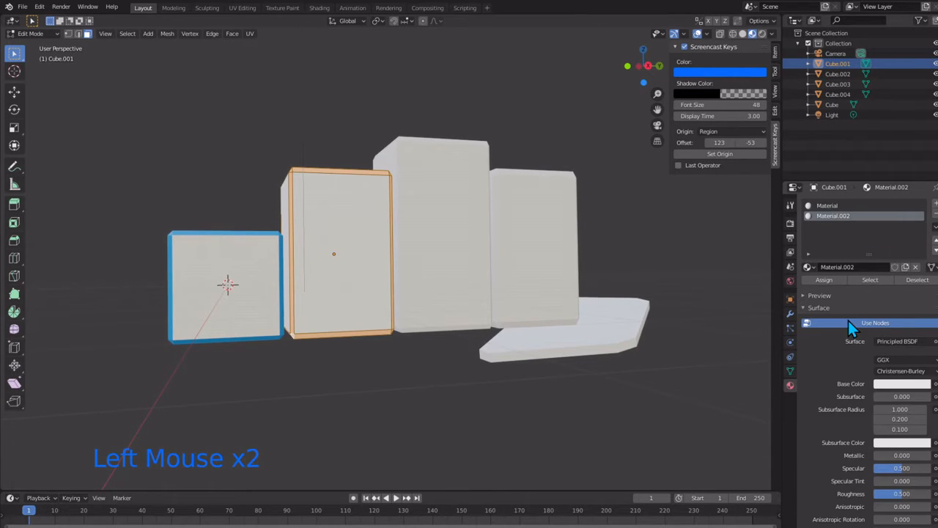
click(880, 385)
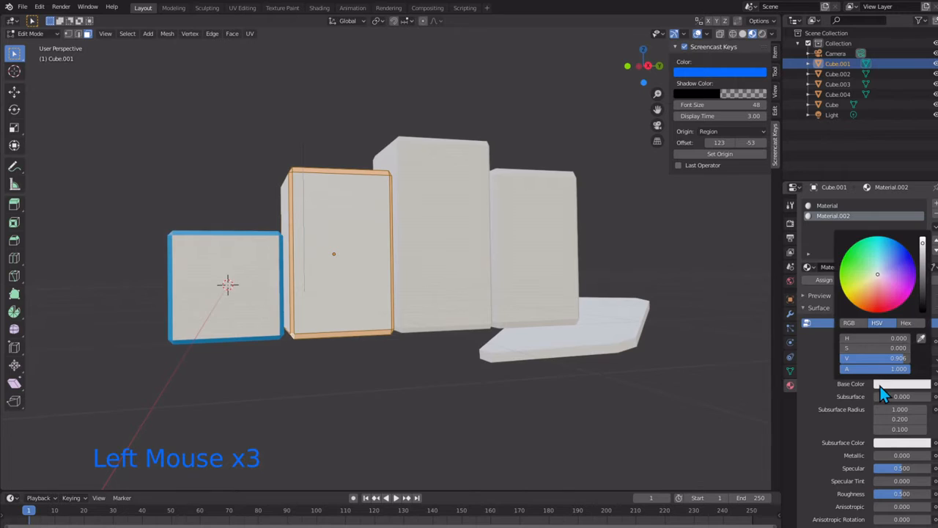
click(888, 244)
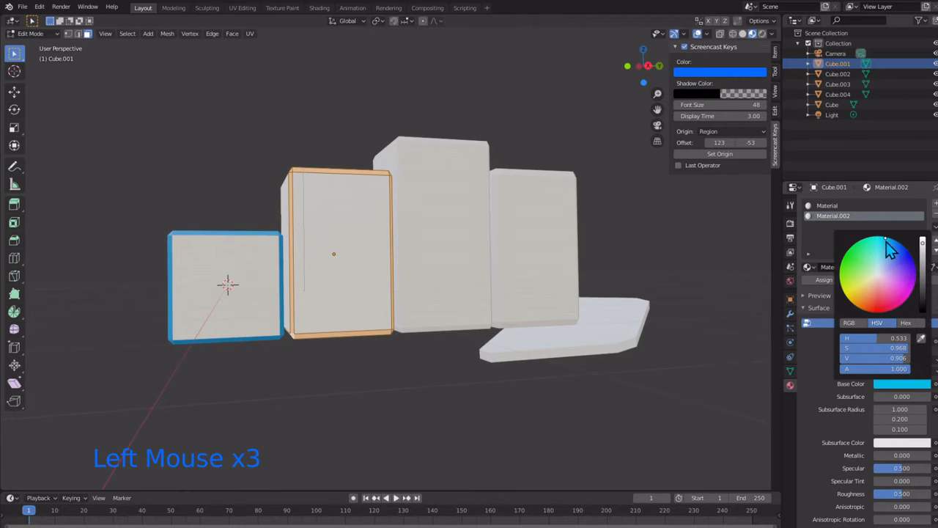
Step: Assign the light blue material to the second block's selected bevel faces and clear the face selection
click(821, 281)
scroll(440, 254, up, 2)
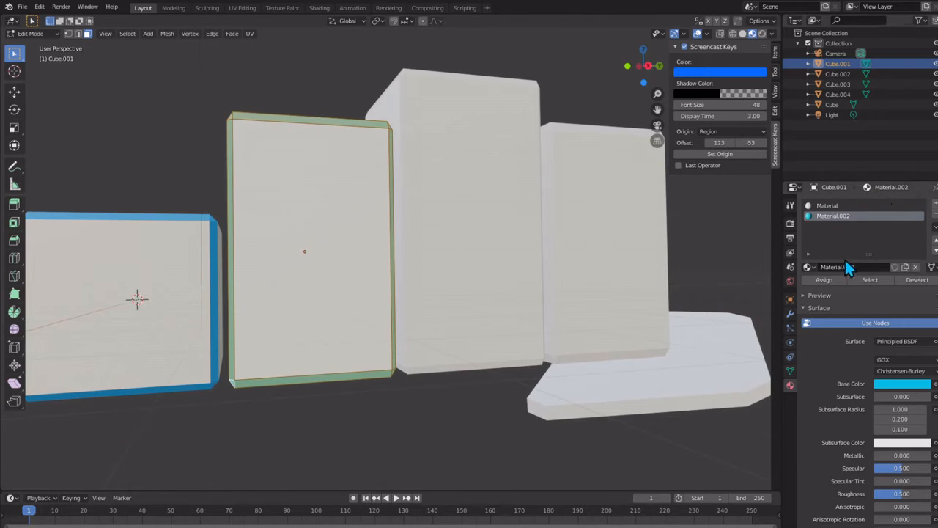
scroll(389, 191, down, 2)
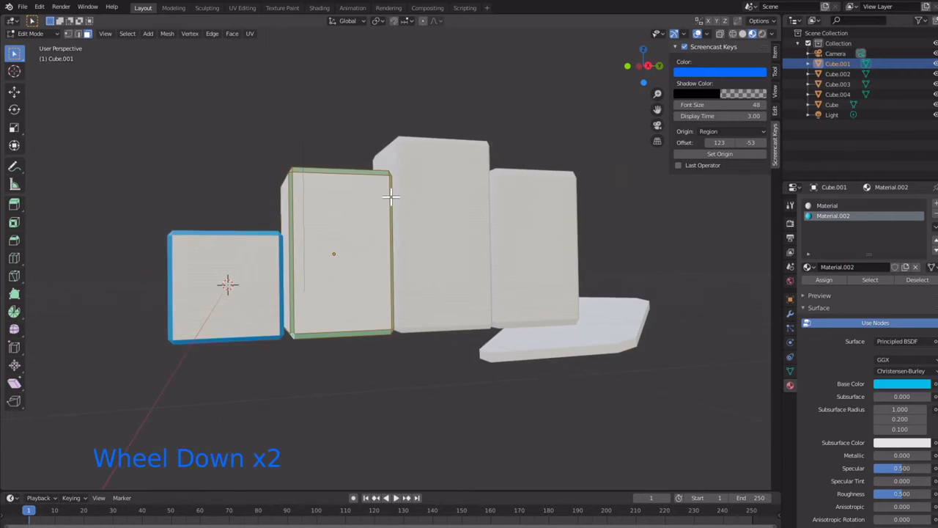
click(395, 386)
middle_drag(396, 386, 420, 226)
scroll(393, 365, up, 2)
scroll(419, 227, down, 1)
scroll(420, 227, up, 1)
click(421, 218)
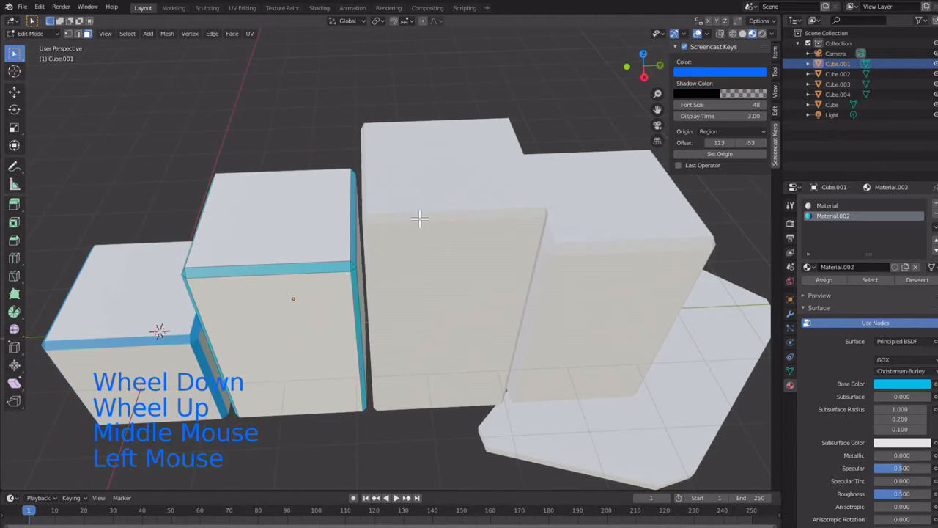
Step: Open the tallest block for face editing and select its front top bevel plus the corner, vertical and top side bevels facing the fourth block
key(Tab)
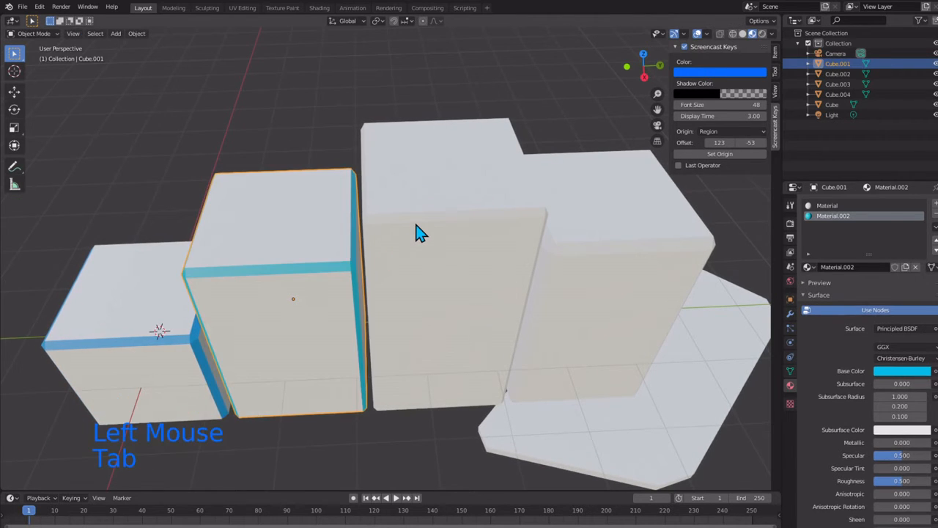
click(417, 233)
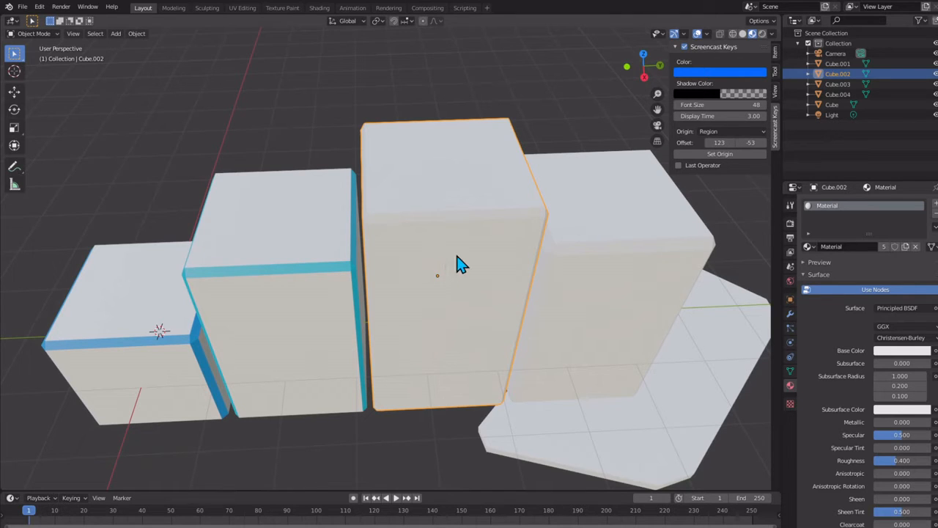
key(Tab)
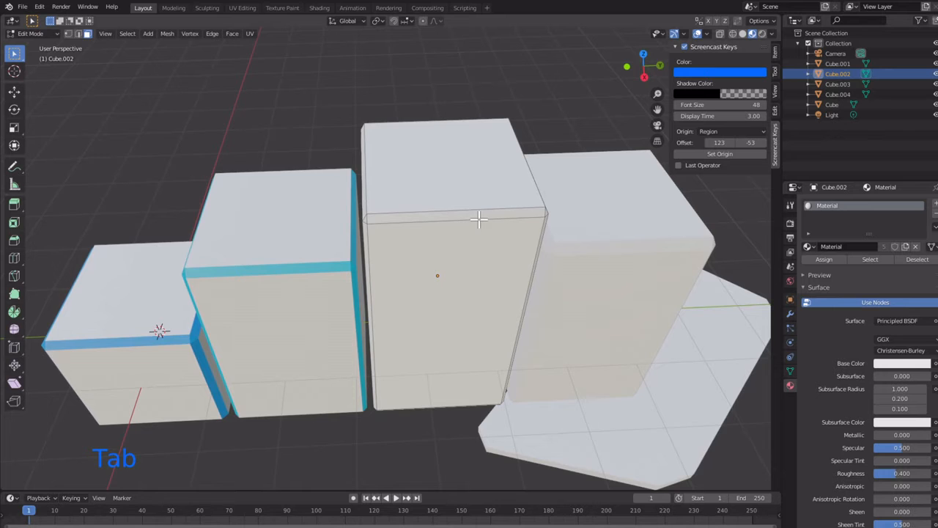
click(478, 218)
middle_drag(478, 218, 430, 173)
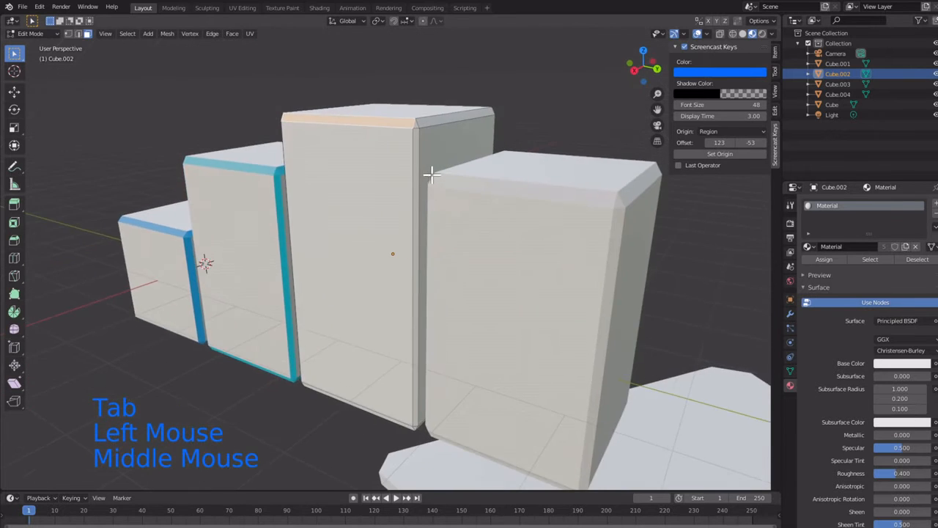
scroll(431, 173, up, 2)
scroll(440, 79, down, 1)
shift+click(437, 90)
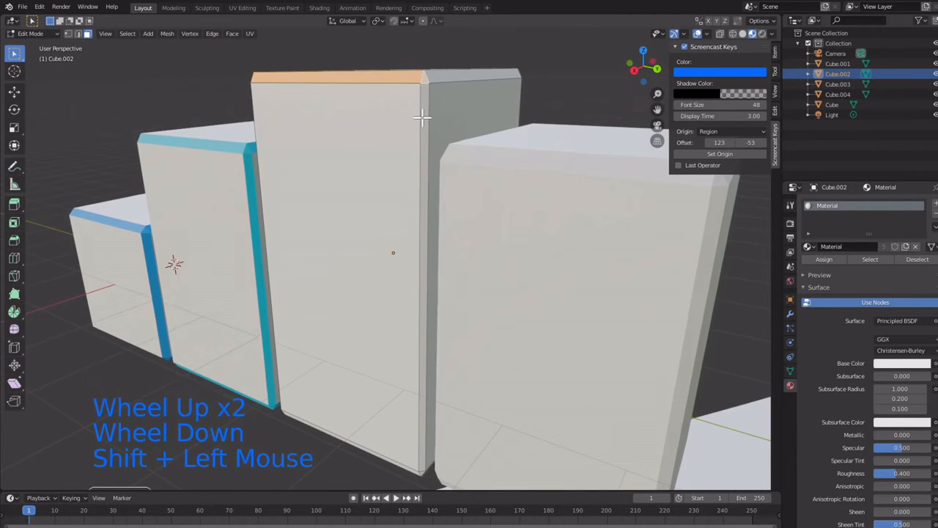
shift+click(423, 144)
shift+click(445, 83)
Step: Add the tallest block's bottom bevels facing the fourth block and the rear, their shared corner and the adjoining rear vertical bevel to the selection
mouse_move(410, 183)
middle_down()
mouse_move(395, 139)
mouse_move(408, 178)
middle_up()
shift+click(412, 223)
middle_drag(411, 223, 346, 183)
middle_drag(349, 150, 257, 176)
shift+click(271, 285)
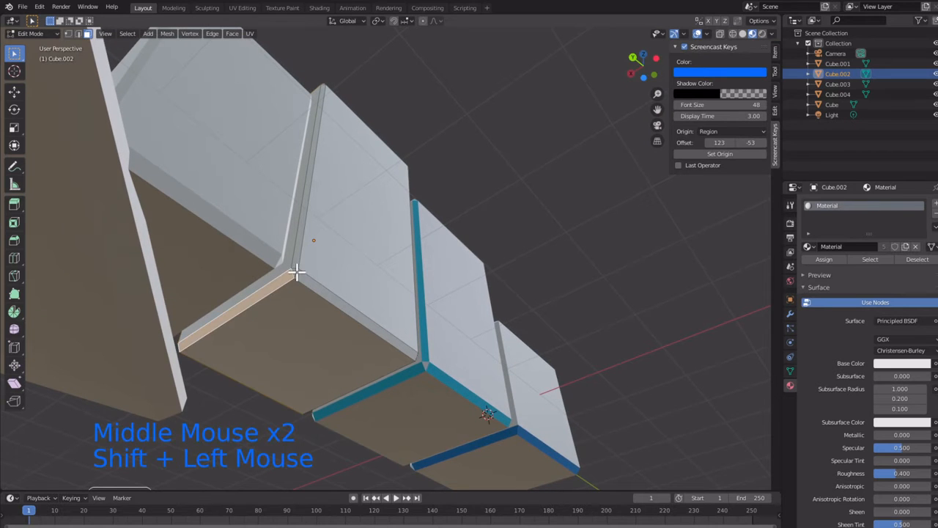
shift+click(296, 273)
shift+click(293, 264)
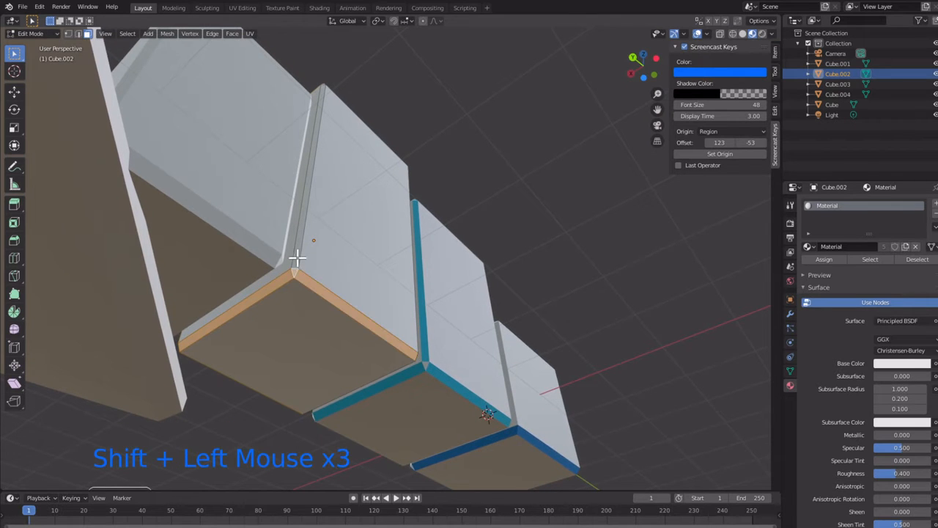
shift+click(305, 258)
Step: Add the tallest block's rear bottom corner, bottom side bevel and rear vertical bevel beside the second block to the selection
middle_drag(305, 258, 250, 295)
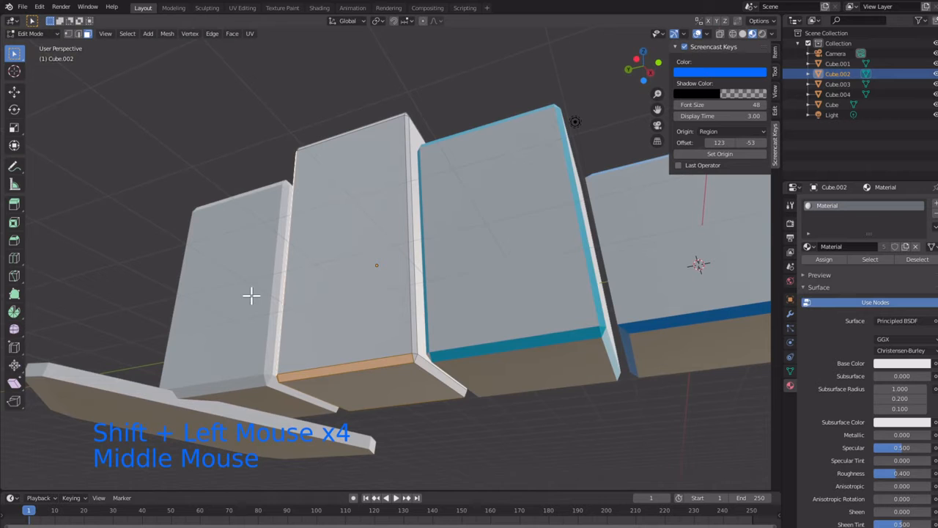
shift+click(415, 357)
shift+click(413, 308)
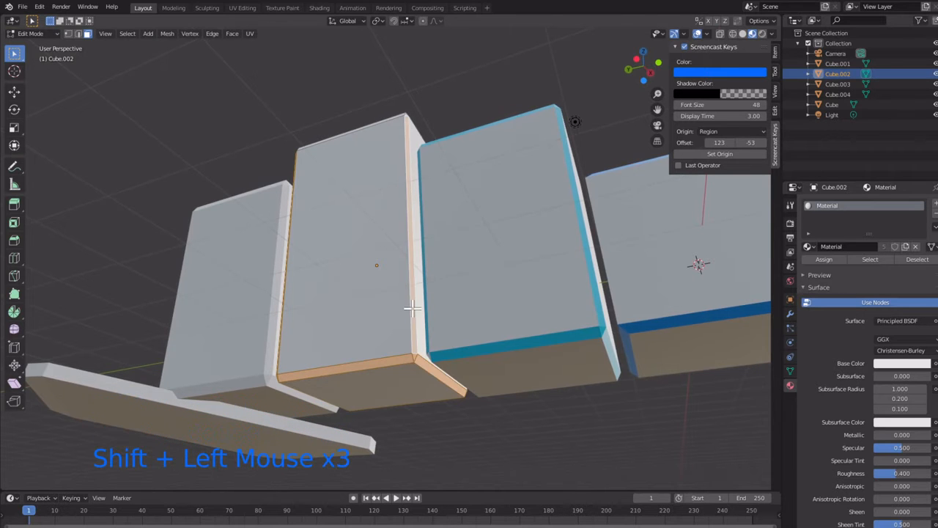
middle_drag(396, 301, 422, 366)
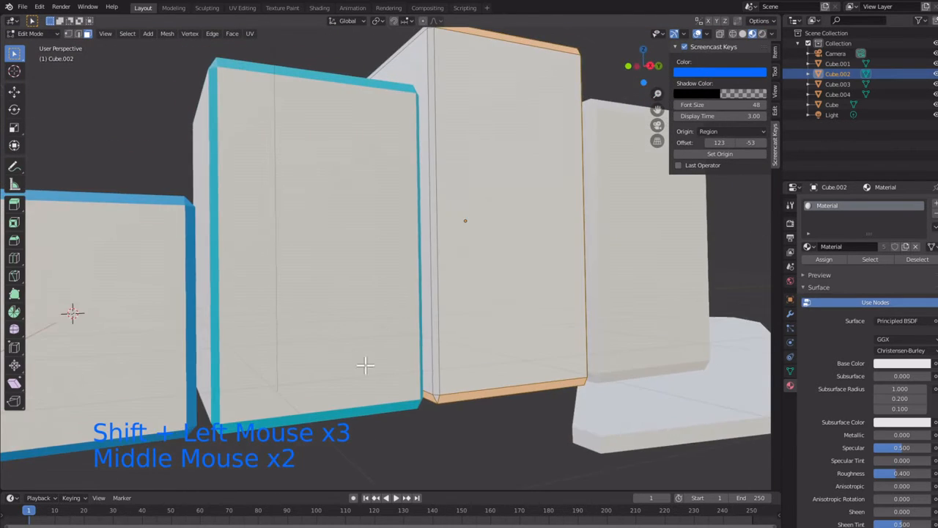
Step: Add the tallest block's front corners, front vertical bevel and top side bevel beside the second block to the selection
shift+click(435, 394)
shift+click(438, 360)
middle_drag(434, 265, 433, 286)
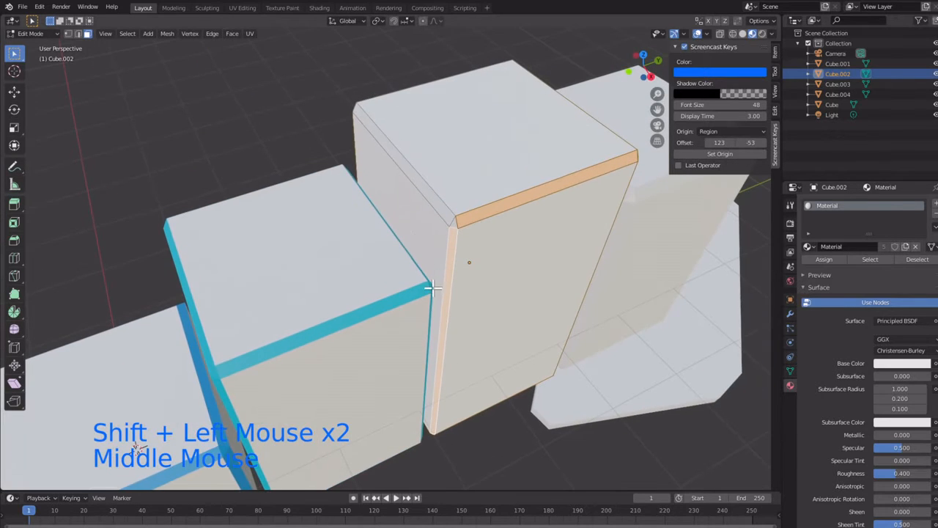
shift+click(435, 209)
shift+click(453, 220)
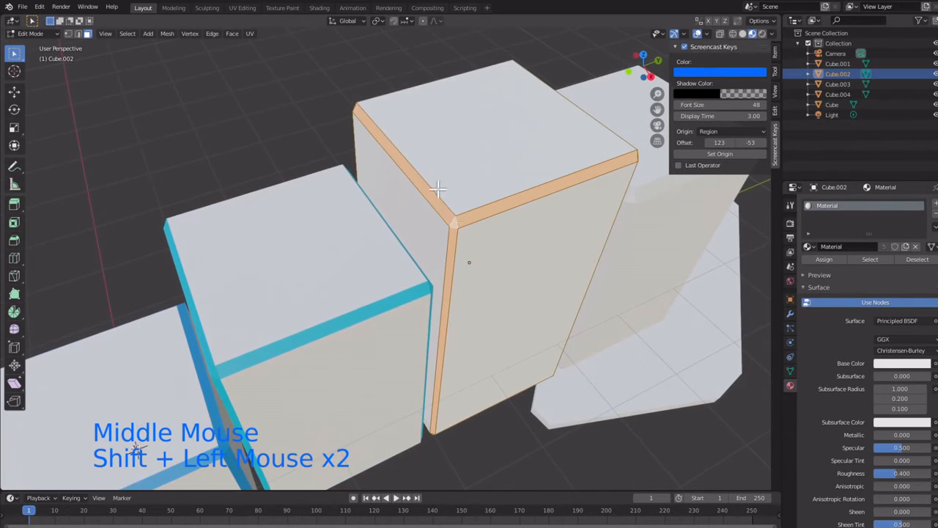
Step: Add the tallest block's rear top bevel and the corners at both of its ends to the selection
middle_drag(436, 184, 456, 79)
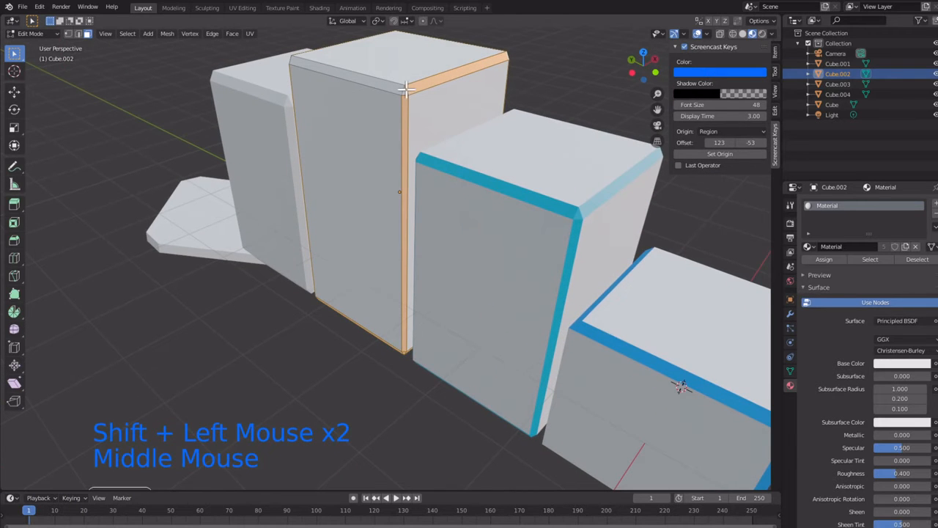
shift+click(405, 88)
shift+click(407, 88)
shift+click(424, 84)
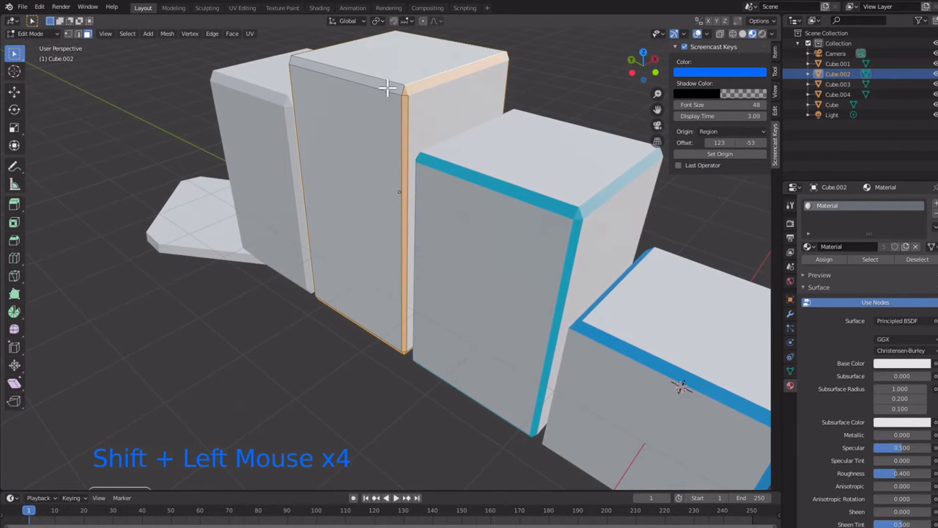
middle_drag(274, 68, 397, 69)
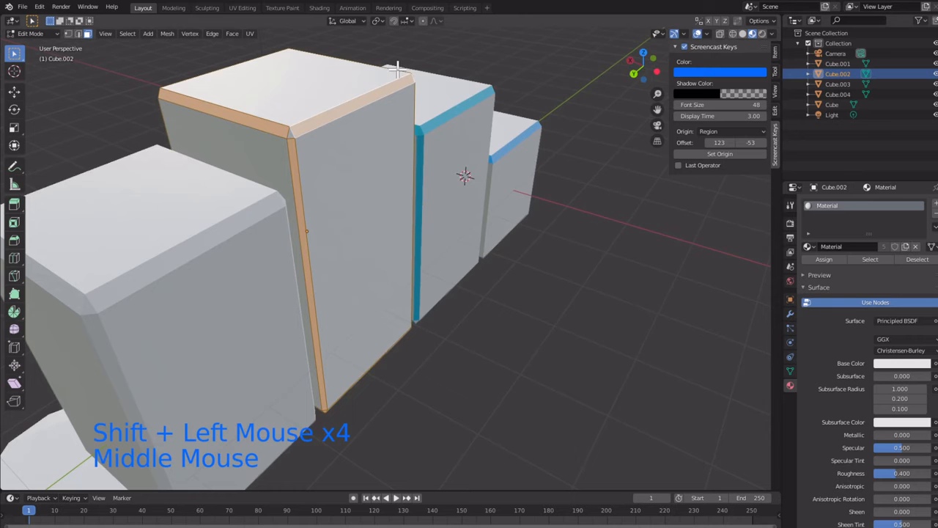
shift+click(295, 138)
Step: Add a second material slot to the tallest block, create a new material in it and set its base color to blue
middle_drag(295, 138, 387, 73)
scroll(403, 87, down, 2)
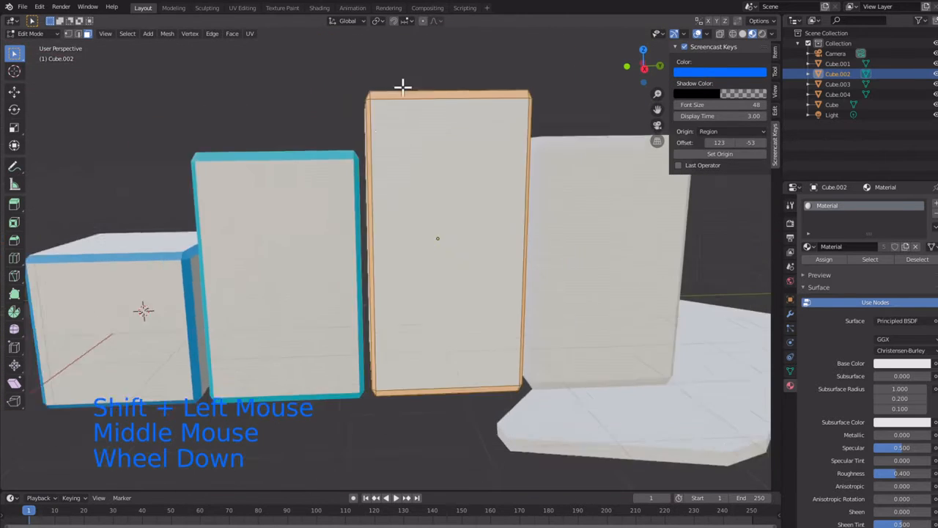
scroll(403, 86, down, 1)
scroll(403, 87, up, 1)
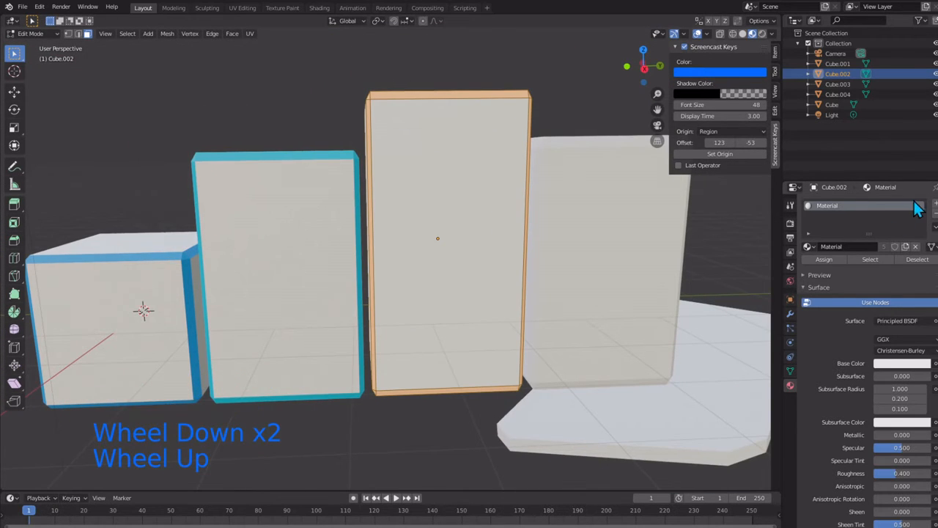
click(936, 208)
click(837, 266)
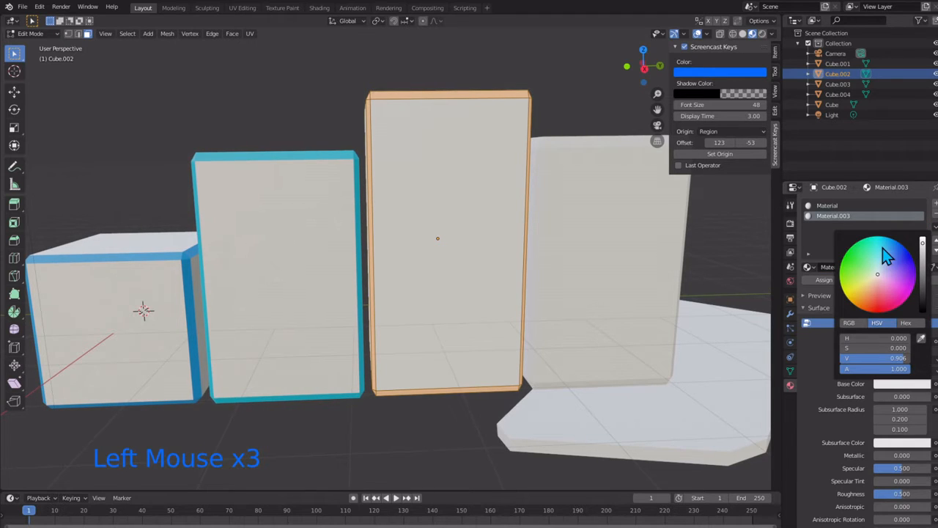
click(894, 240)
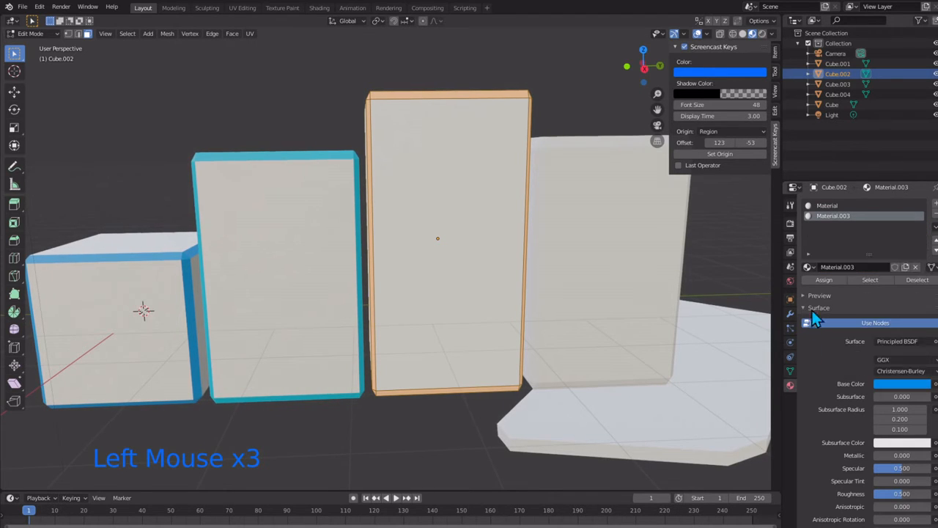
Step: Assign the blue material to the tallest block's selected bevel faces and clear the face selection
click(461, 265)
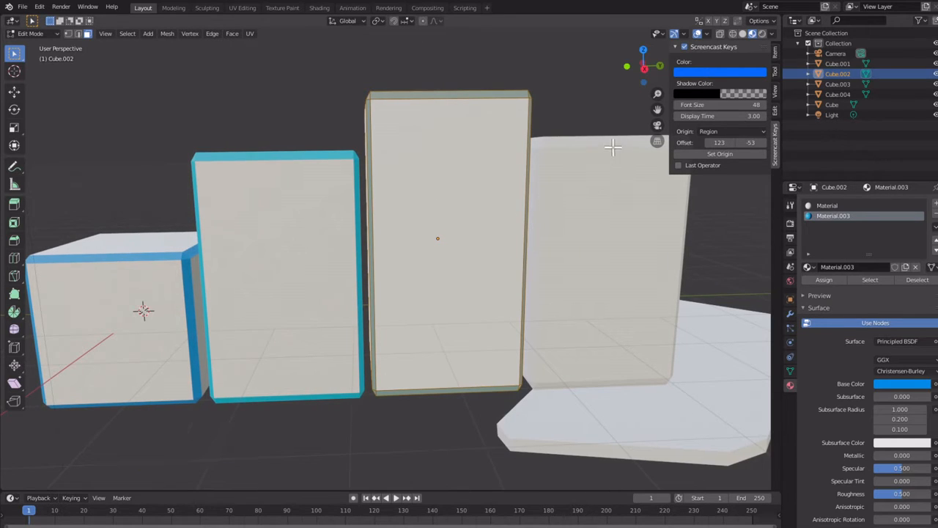
click(482, 400)
middle_drag(496, 400, 458, 356)
scroll(509, 330, down, 2)
scroll(509, 325, up, 1)
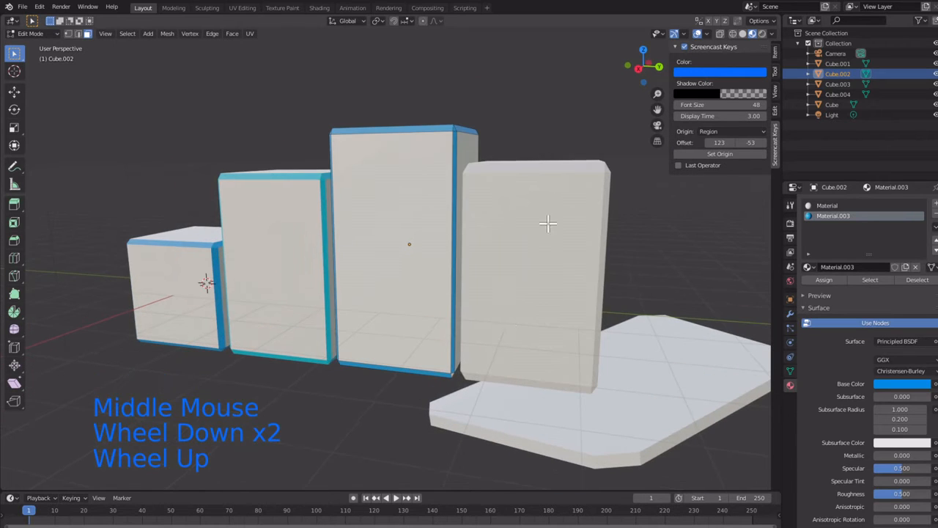
scroll(548, 189, up, 1)
scroll(550, 189, down, 3)
middle_drag(550, 191, 451, 253)
scroll(550, 198, up, 2)
click(451, 252)
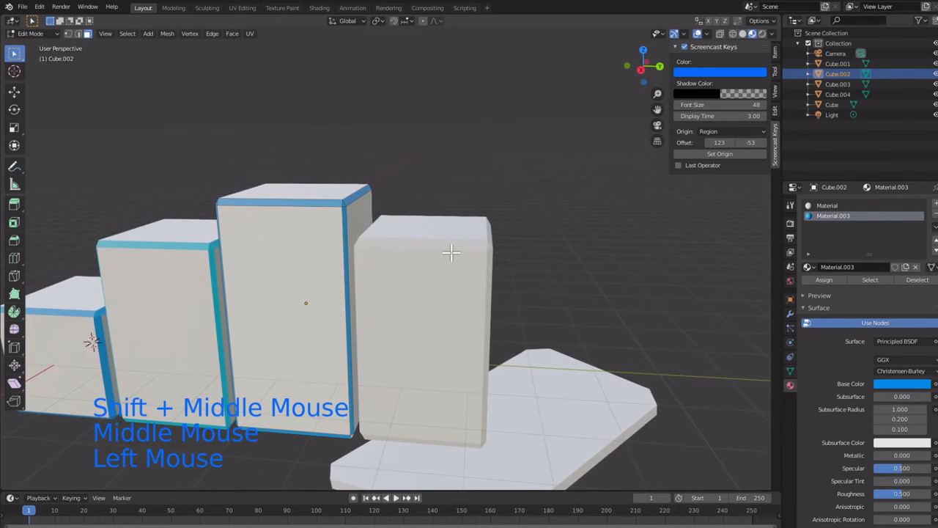
Step: Open the fourth block for face editing and select its front top bevel plus the corner, vertical and top side bevels facing the slab
key(Tab)
click(462, 289)
key(Tab)
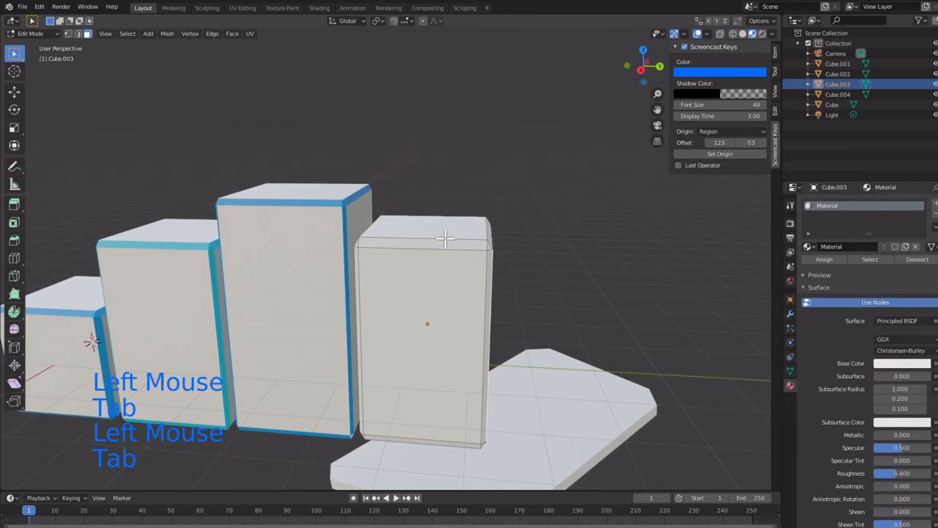
click(444, 239)
middle_drag(444, 239, 419, 245)
scroll(415, 237, up, 2)
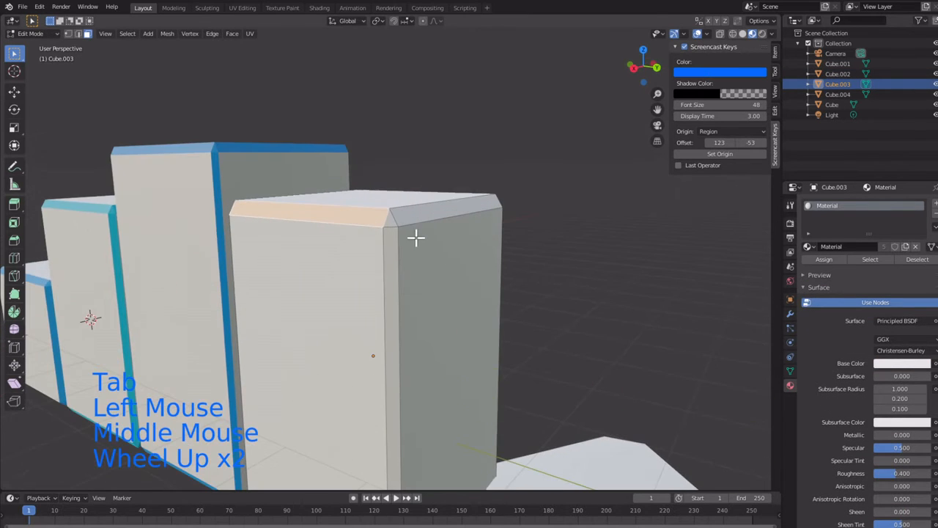
shift+click(395, 225)
shift+click(387, 261)
shift+click(414, 215)
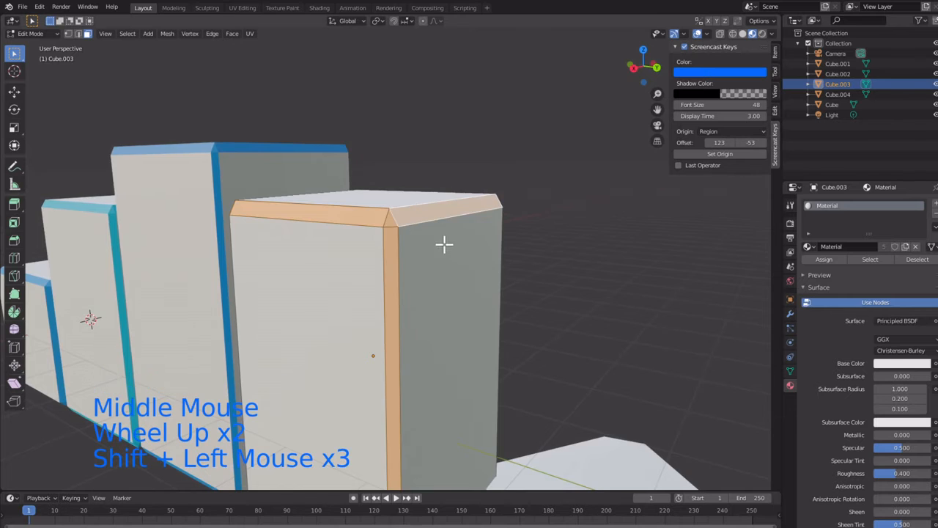
Step: Add the fourth block's remaining slab-side bevels, along the rear vertical edge and the bottom, to the selection
middle_drag(444, 245, 285, 428)
shift+click(310, 208)
shift+click(312, 247)
scroll(304, 234, down, 2)
scroll(300, 264, up, 3)
shift+click(285, 429)
Step: Add the fourth block's front bottom bevel and the corner, bottom side and front vertical bevels beside the tallest block to the selection
middle_drag(208, 376, 404, 384)
shift+click(510, 379)
shift+click(508, 379)
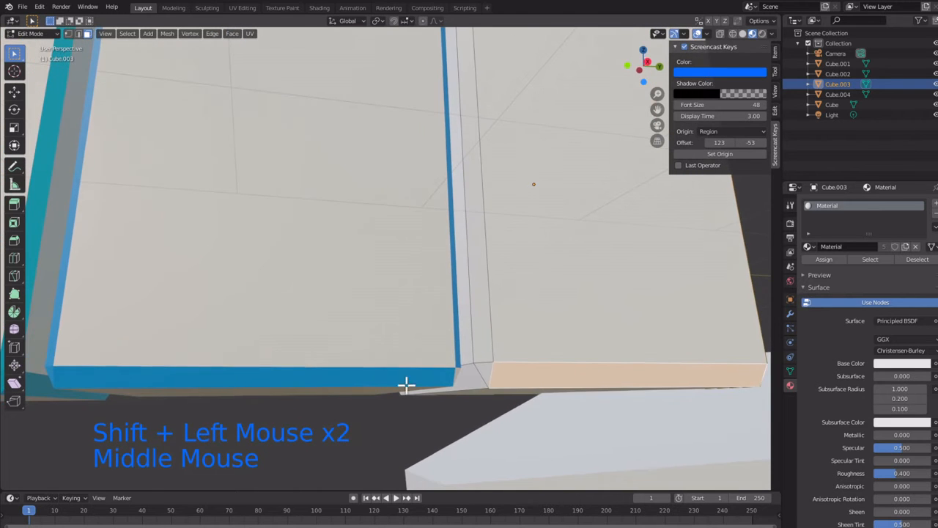
shift+click(471, 373)
shift+click(472, 373)
shift+click(471, 373)
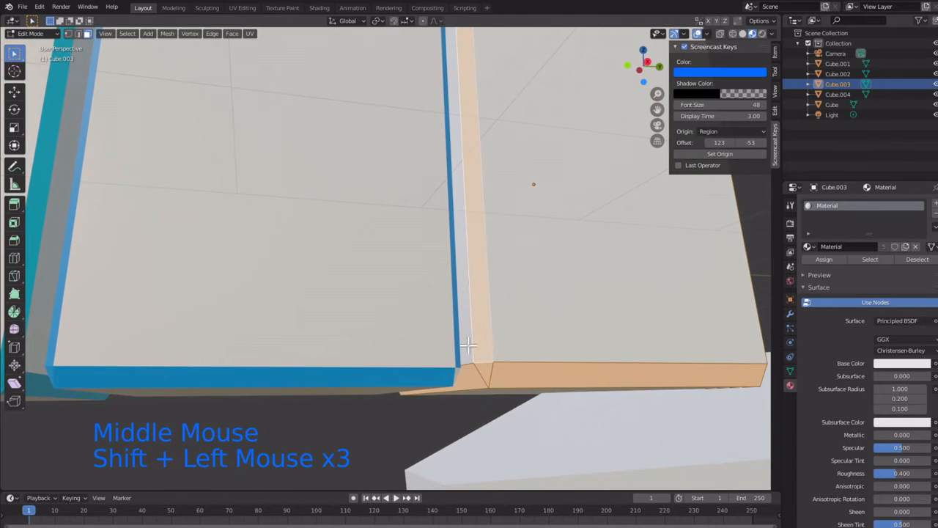
Step: Add the fourth block's front top corner and top side bevel beside the tallest block to the selection
middle_drag(443, 319, 385, 348)
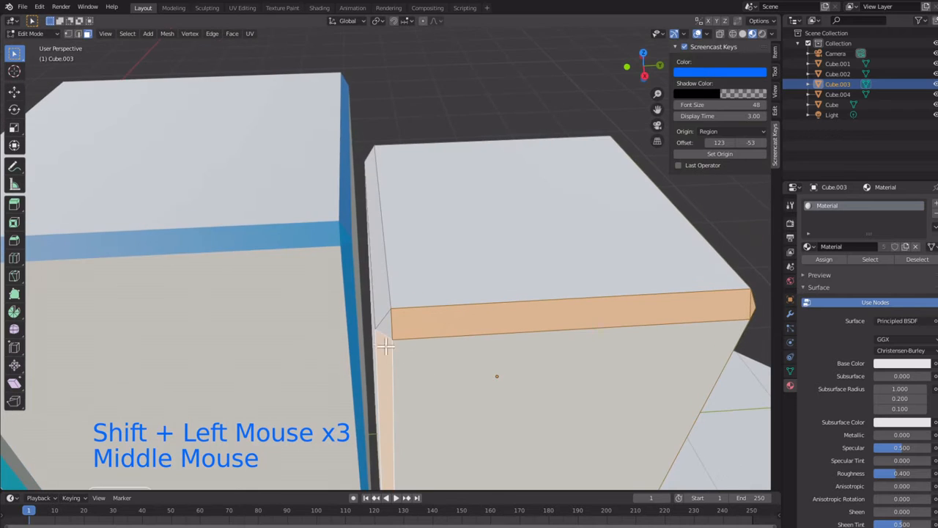
shift+click(391, 327)
shift+click(389, 325)
shift+click(392, 326)
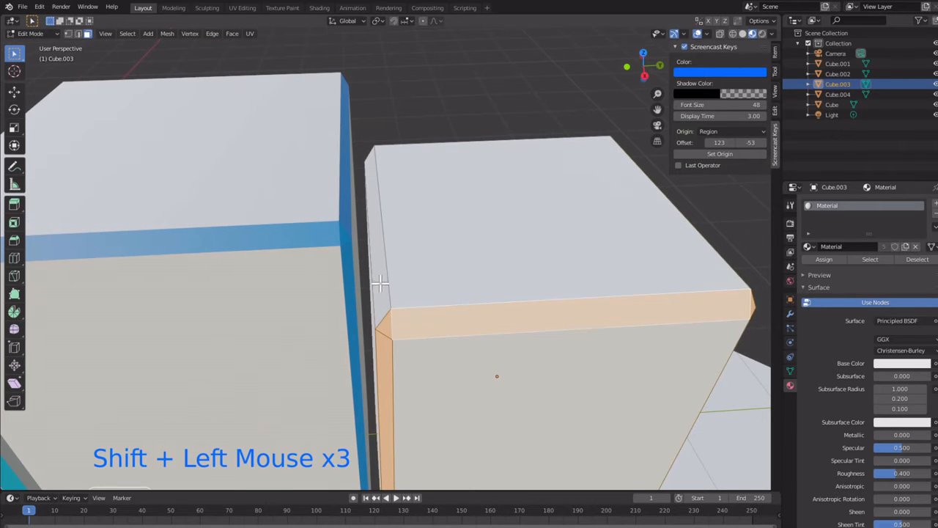
shift+click(381, 286)
Step: Add the fourth block's rear top bevel, its end corners and the rear vertical bevel beside the tallest block to the selection
middle_drag(511, 302, 238, 154)
shift+click(240, 99)
middle_drag(241, 99, 326, 102)
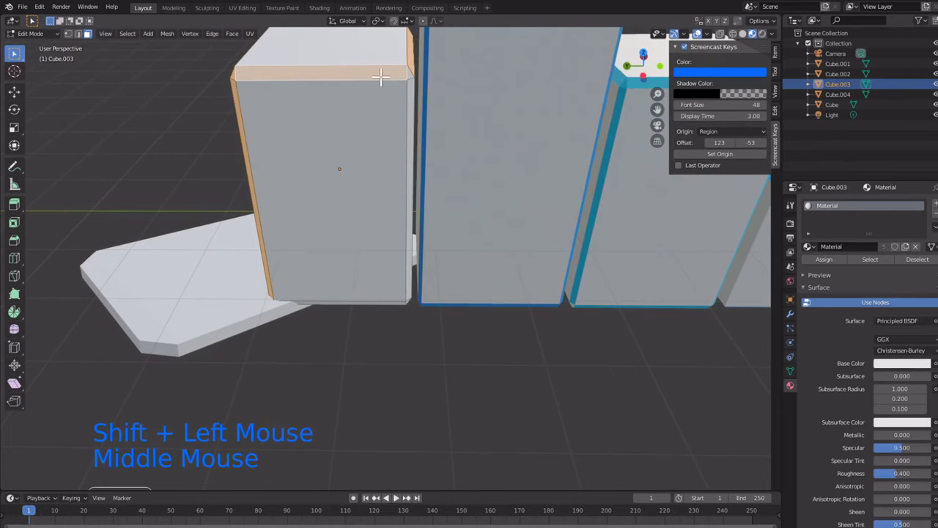
shift+click(415, 94)
shift+click(415, 96)
Step: Add the fourth block's rear bottom bevel and its bottom corner beside the tallest block to the selection
middle_drag(414, 98, 392, 131)
shift+click(404, 357)
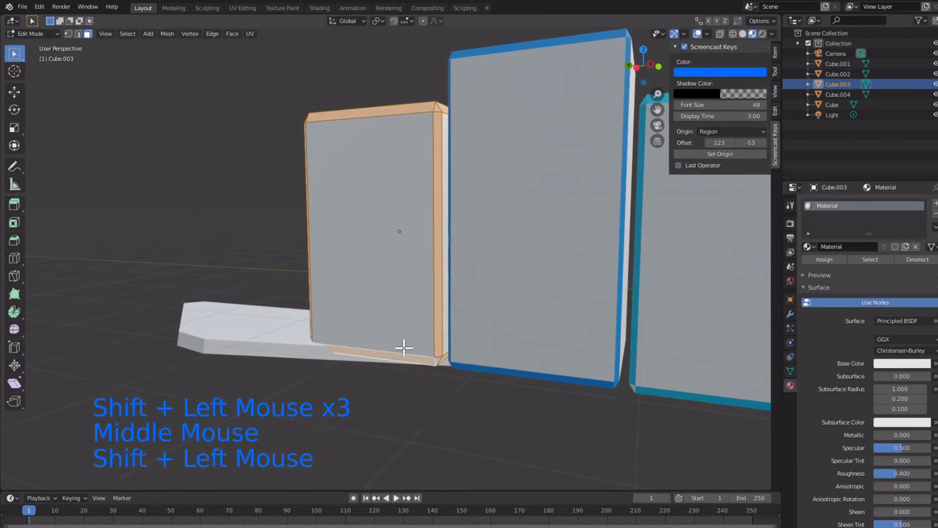
middle_drag(404, 345, 450, 240)
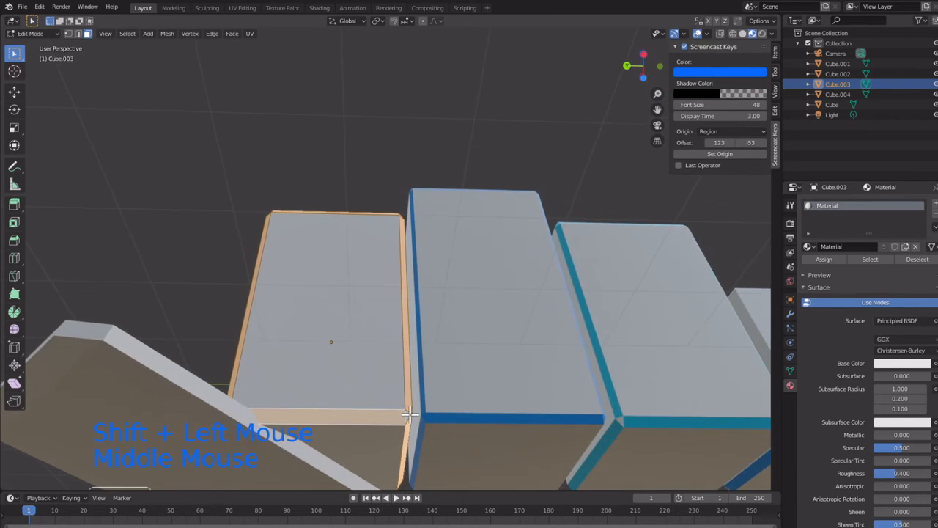
shift+click(407, 416)
Step: Add a new material to the fourth block and set its base color to cyan with hue 0.538 and saturation 0.906
middle_drag(299, 381, 371, 435)
scroll(311, 411, down, 2)
middle_drag(247, 398, 374, 401)
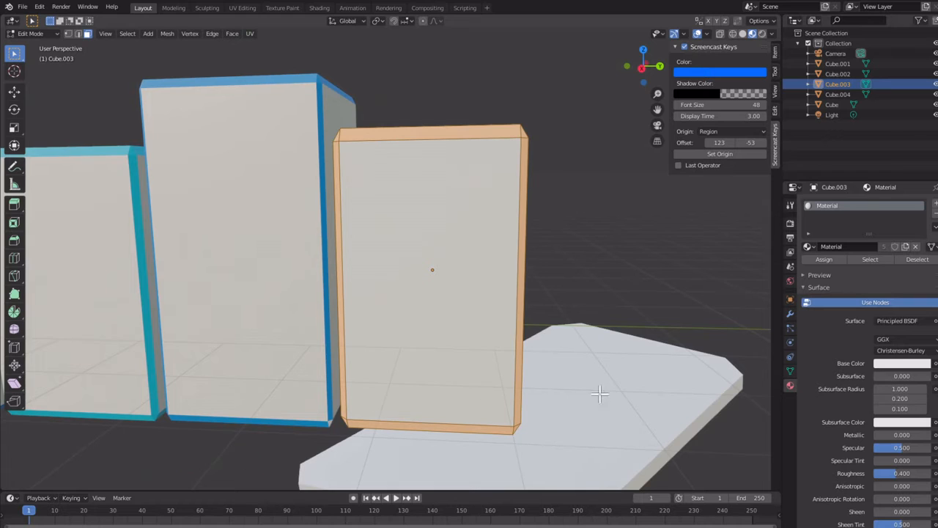
click(931, 204)
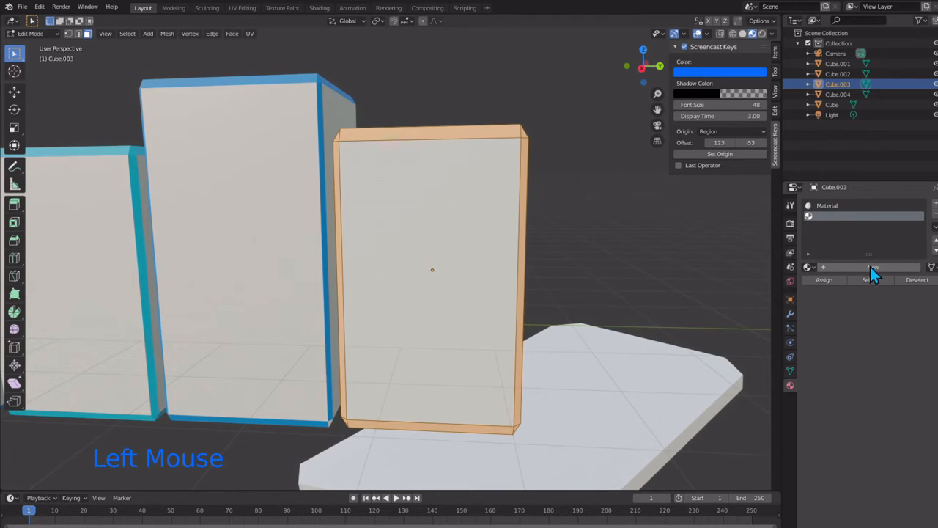
click(870, 266)
click(883, 384)
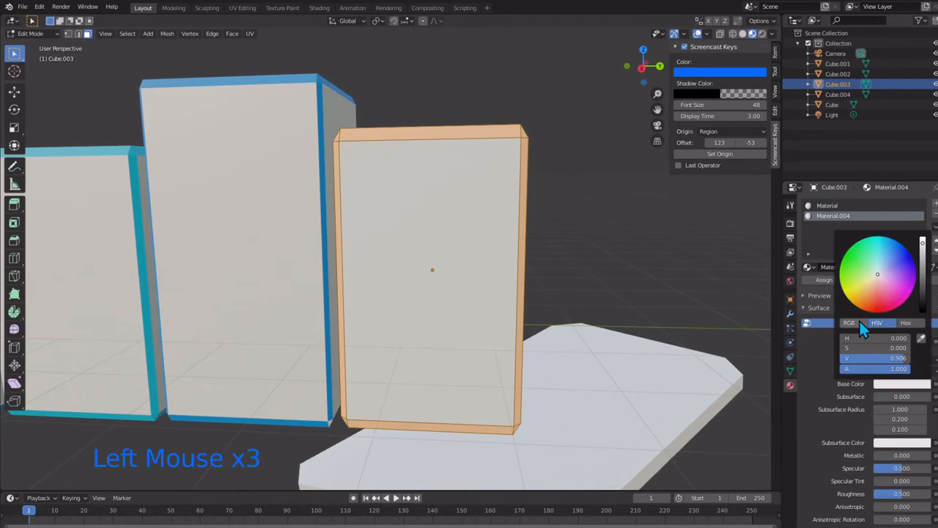
click(887, 242)
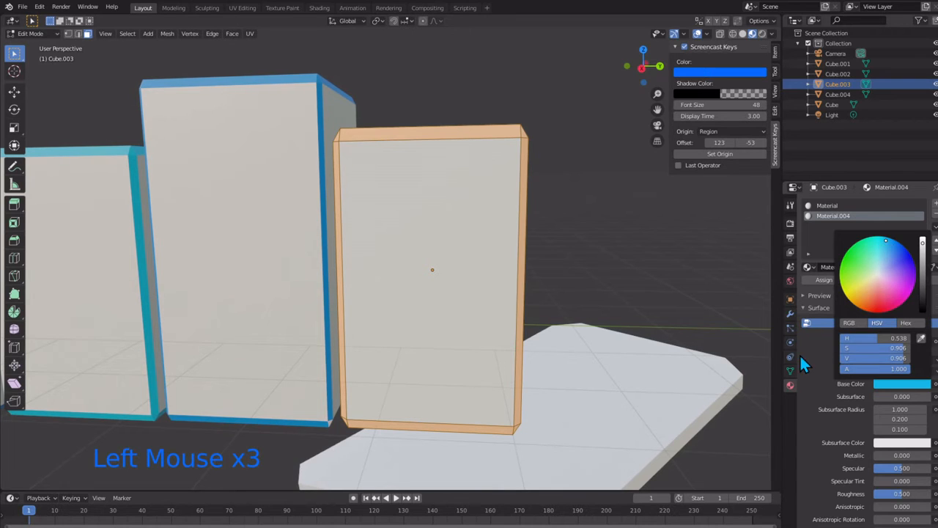
Step: Assign the cyan material to the fourth block's selected bevel faces and return to Object Mode
click(821, 279)
scroll(482, 266, down, 2)
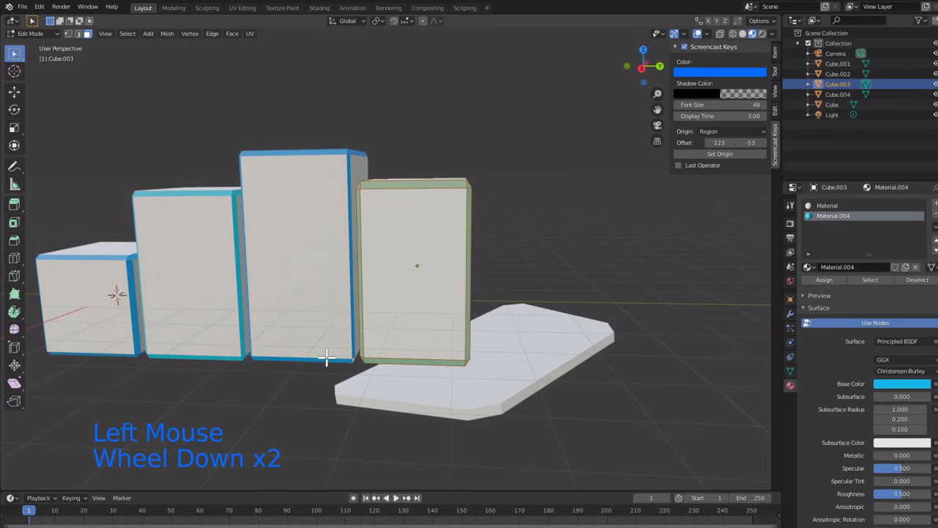
click(333, 391)
key(Tab)
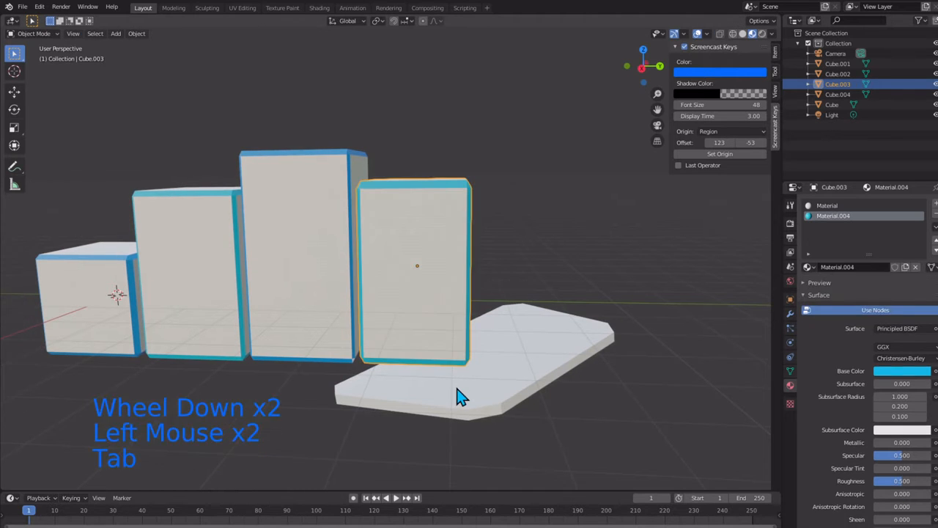
Step: Select the flat slab and move it slightly down along the global Z axis
click(457, 394)
key(g)
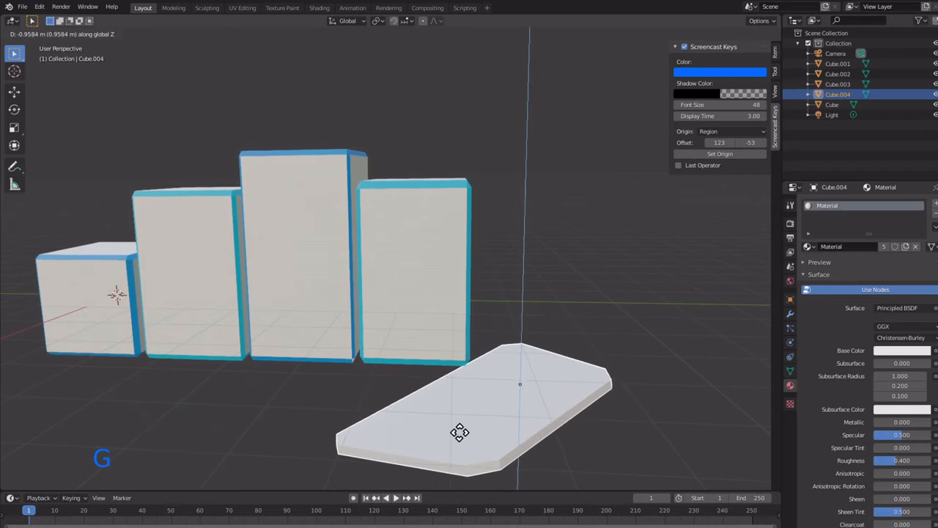
click(453, 389)
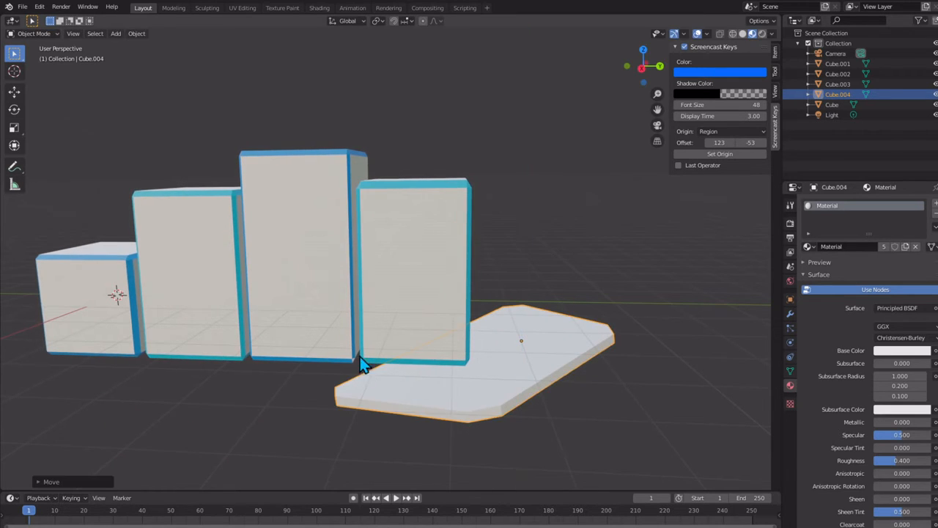
middle_drag(362, 359, 372, 331)
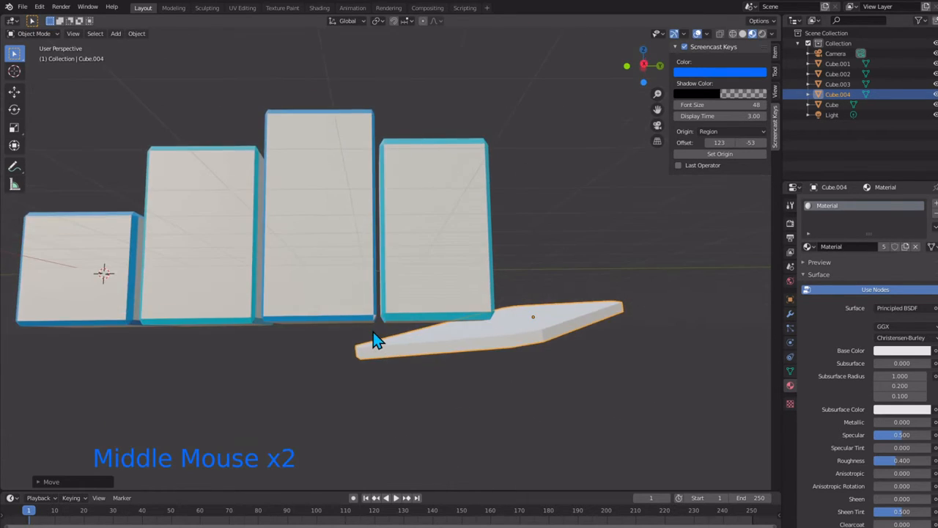
scroll(372, 331, up, 1)
key(g)
key(z)
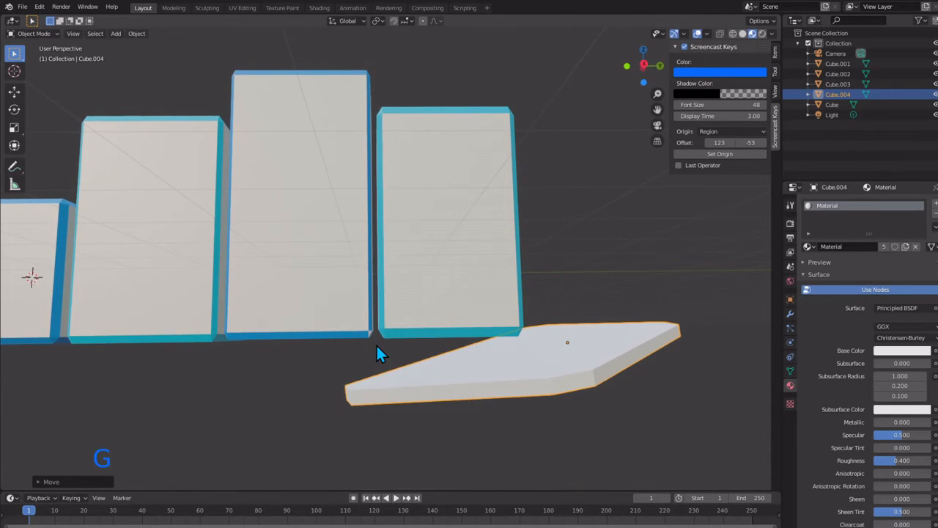
key(r)
key(z)
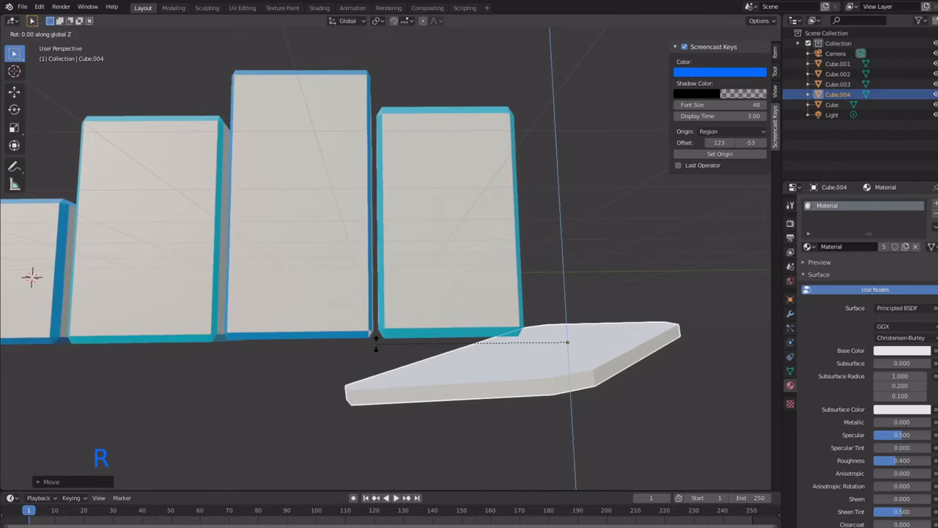
right_click(376, 337)
Step: Rotate the slab slightly about the global Y axis
key(r)
key(y)
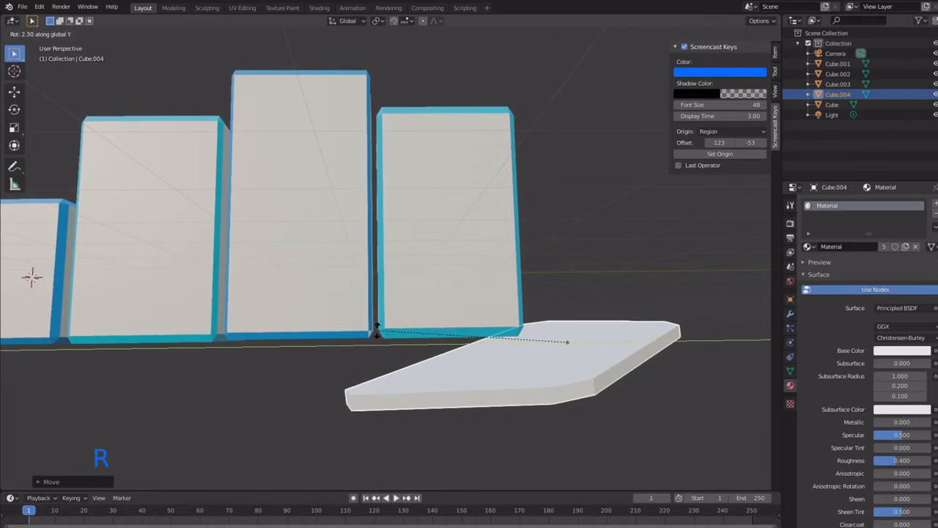
click(386, 375)
mouse_move(386, 375)
middle_down()
mouse_move(387, 387)
mouse_move(383, 380)
middle_up()
Step: Lower the slab along the global Z axis so it sits beneath the fourth block's bottom edge
key(g)
key(z)
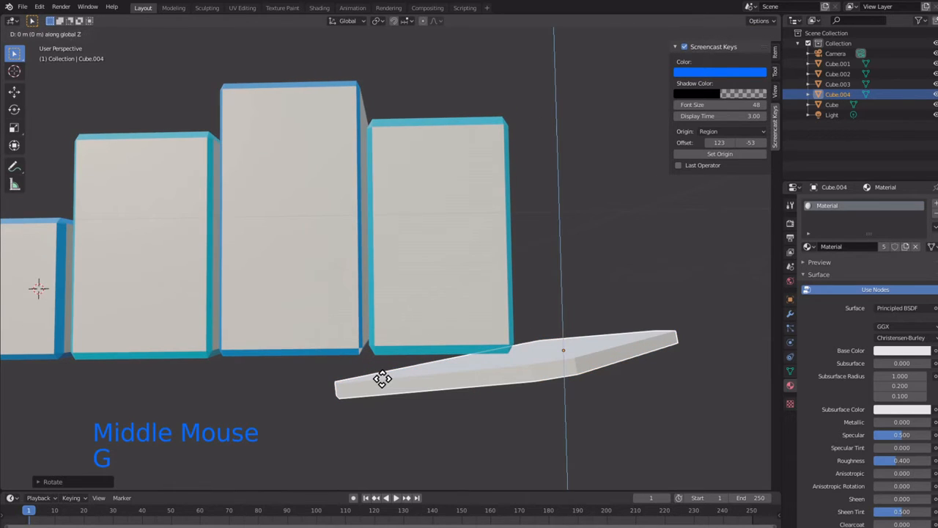
click(384, 394)
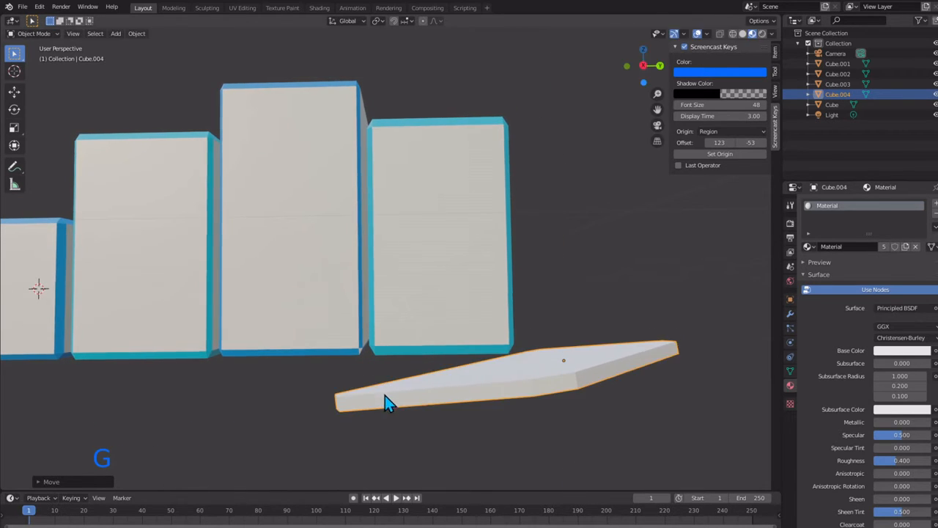
middle_drag(385, 395, 391, 437)
scroll(368, 394, down, 2)
middle_drag(368, 387, 356, 348)
scroll(359, 353, up, 2)
Step: In the slab's Edit Mode, select its front side face, the adjacent corner face away from the blocks, and the outer side face
click(418, 446)
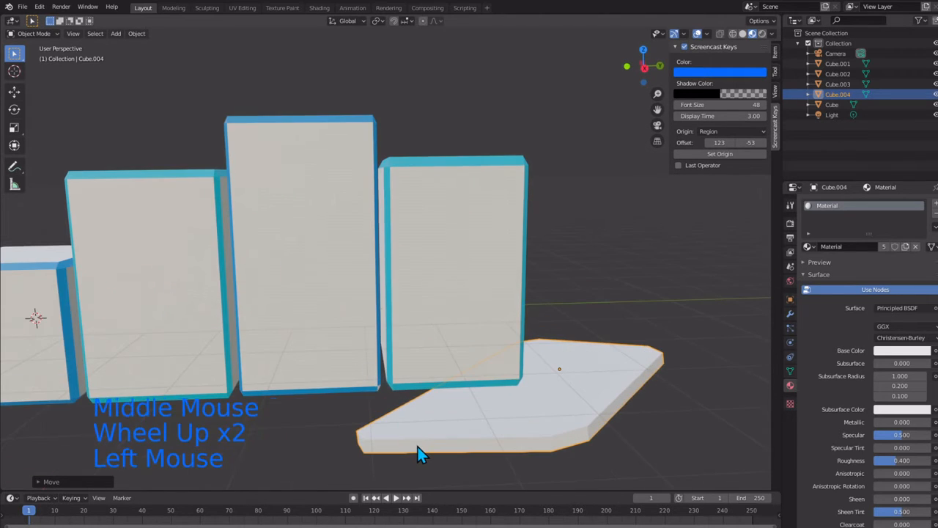
key(Tab)
click(418, 445)
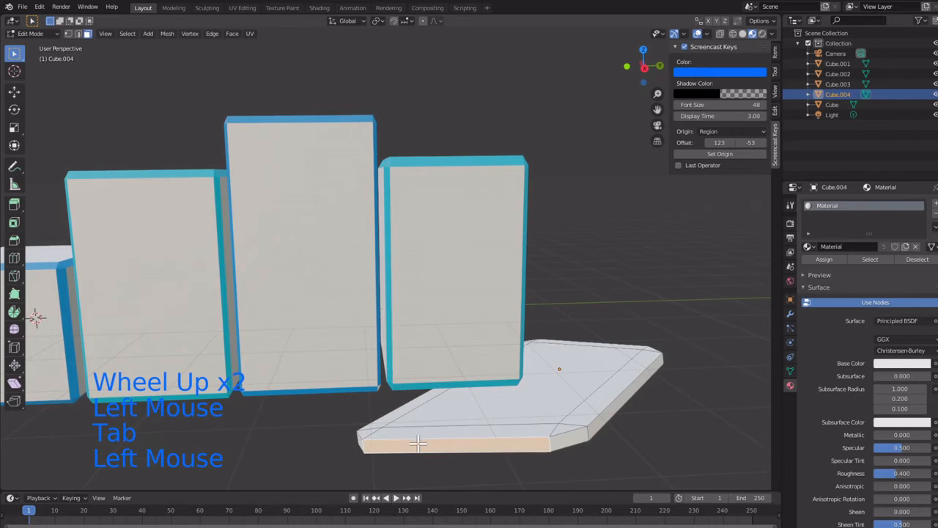
ctrl+click(573, 435)
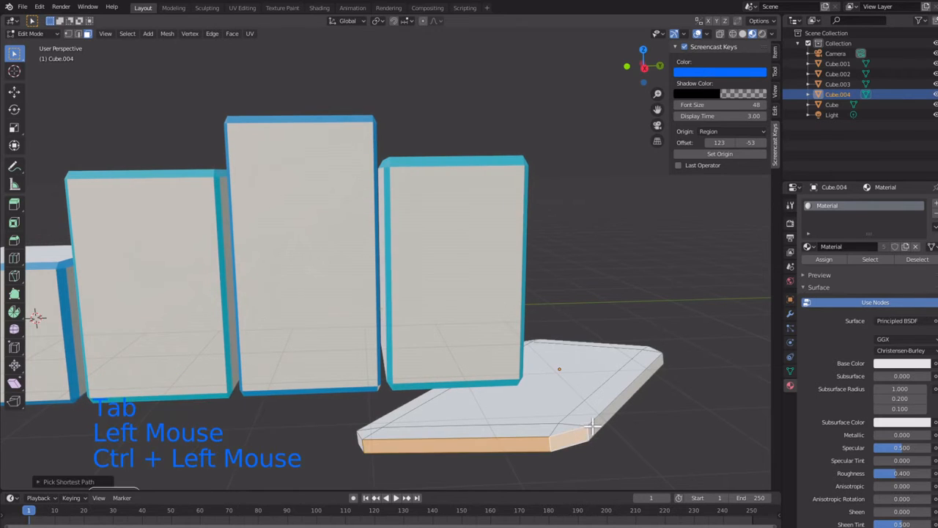
ctrl+click(595, 424)
Step: Extend the slab's rim selection over the other front corner face and the side face running beneath the blocks
middle_drag(437, 424, 552, 419)
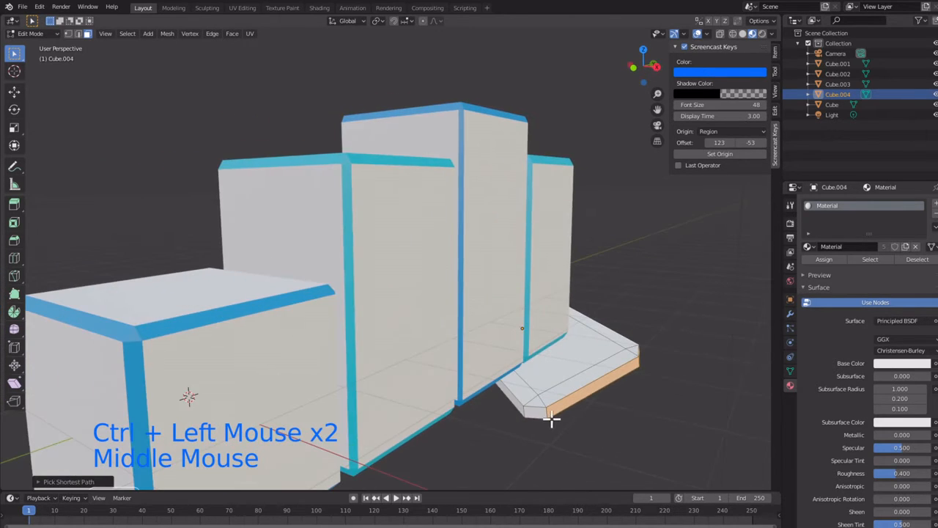
ctrl+click(544, 410)
ctrl+click(509, 388)
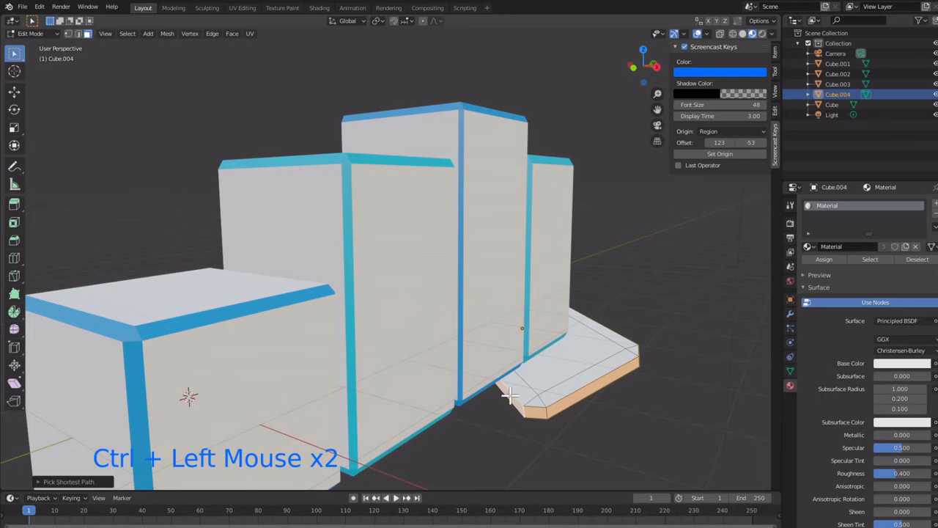
middle_drag(508, 388, 491, 408)
ctrl+click(332, 428)
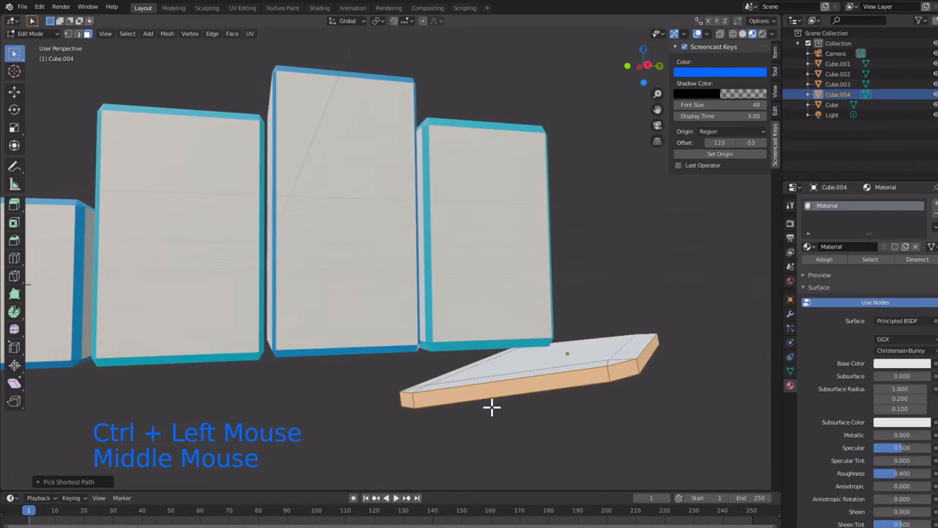
Step: Add a new material to the slab, set its base color to light blue, and assign it to the selected rim faces
click(936, 206)
click(850, 265)
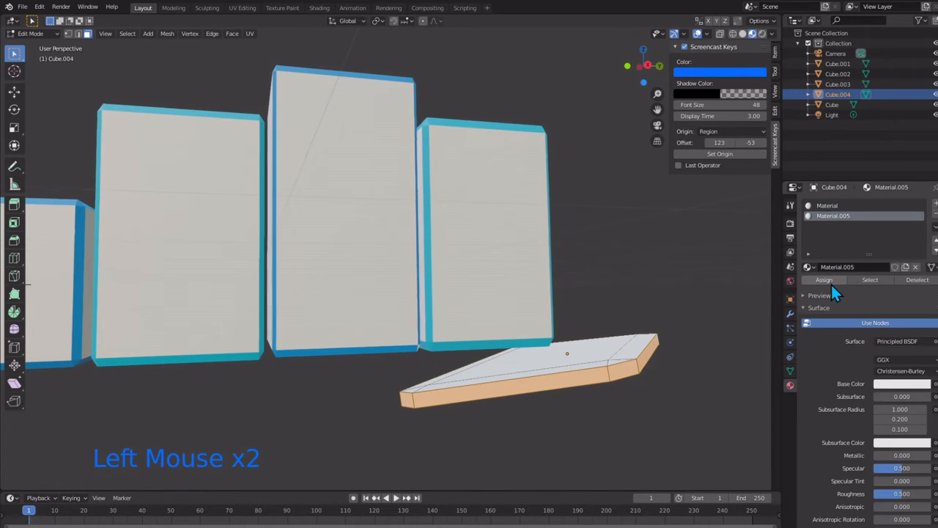
click(880, 384)
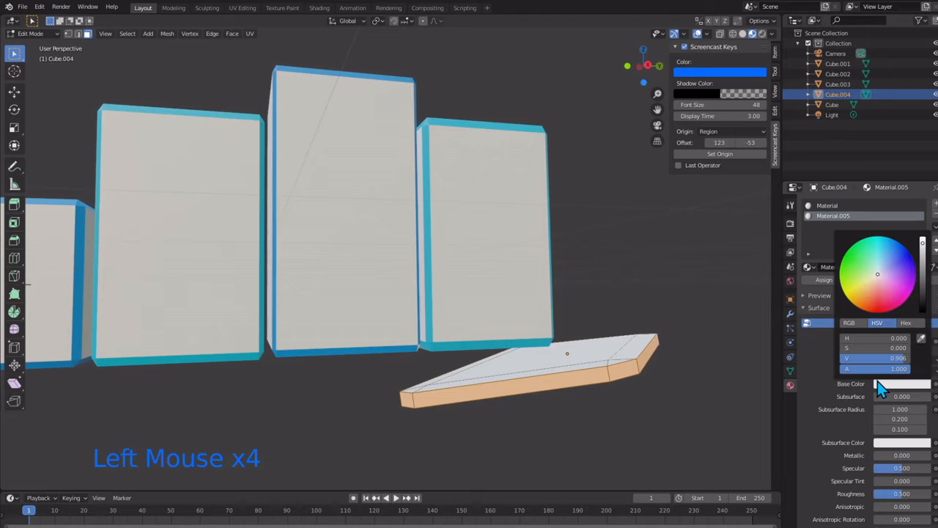
click(888, 250)
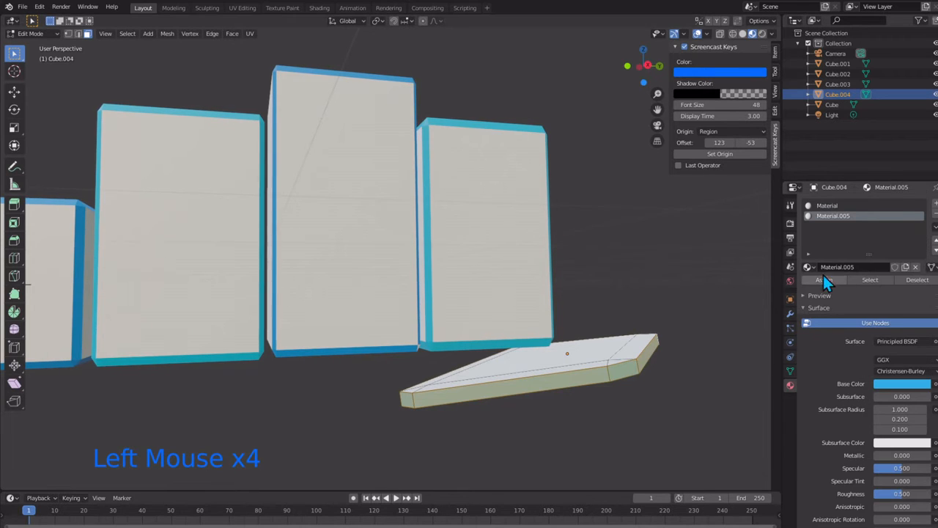
click(675, 261)
scroll(497, 258, down, 2)
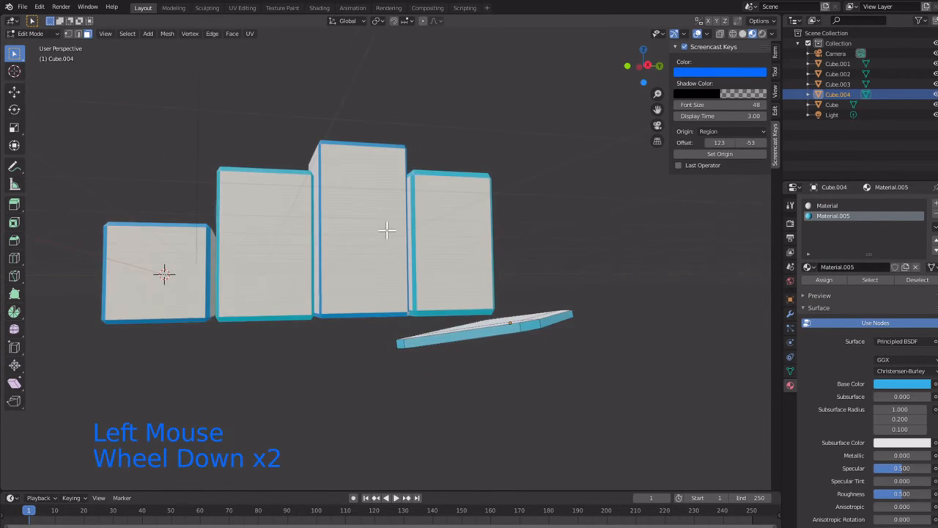
middle_drag(497, 258, 376, 252)
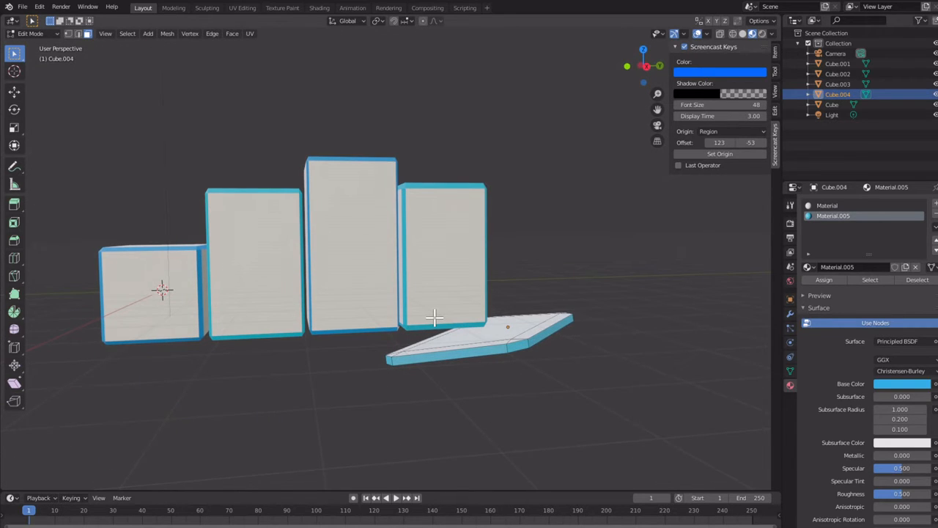
key(Tab)
Step: Select all four blocks together with the slab and join them into one object
click(164, 314)
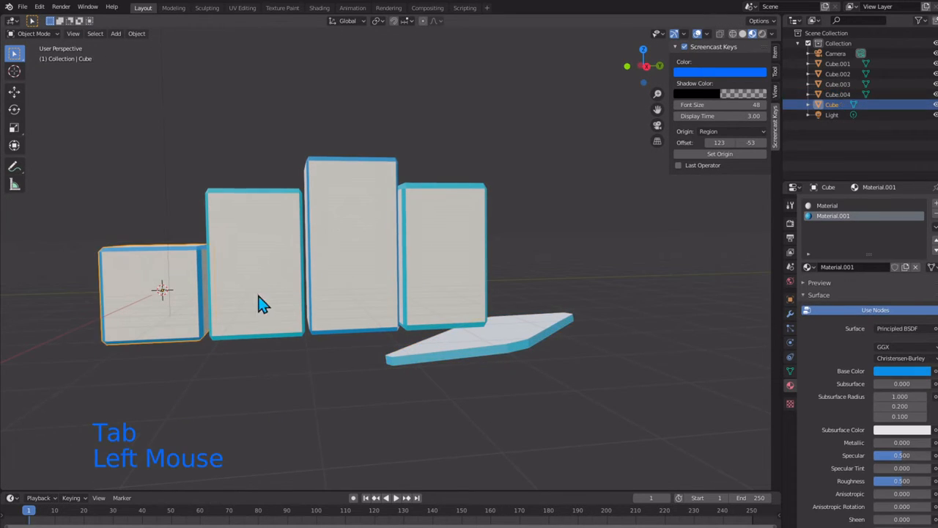
shift+click(290, 294)
shift+click(375, 283)
shift+click(458, 302)
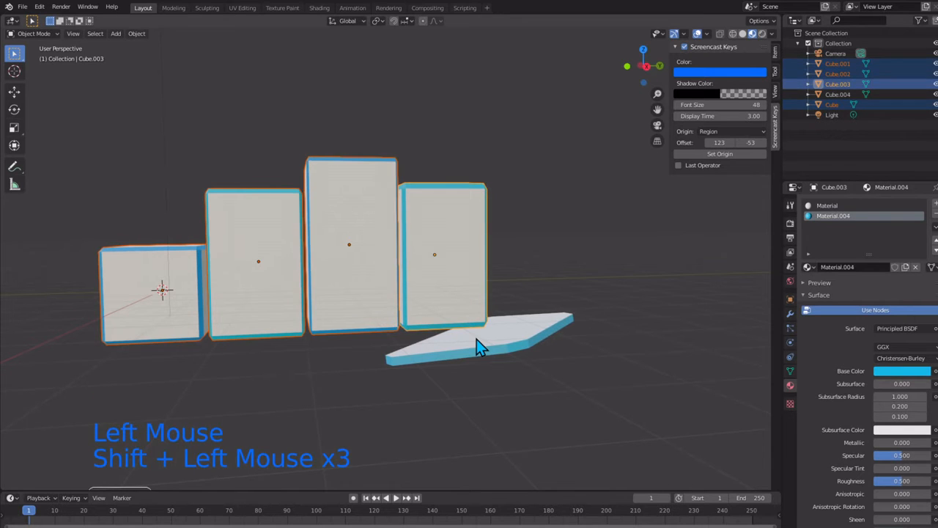
shift+click(477, 339)
right_click(476, 340)
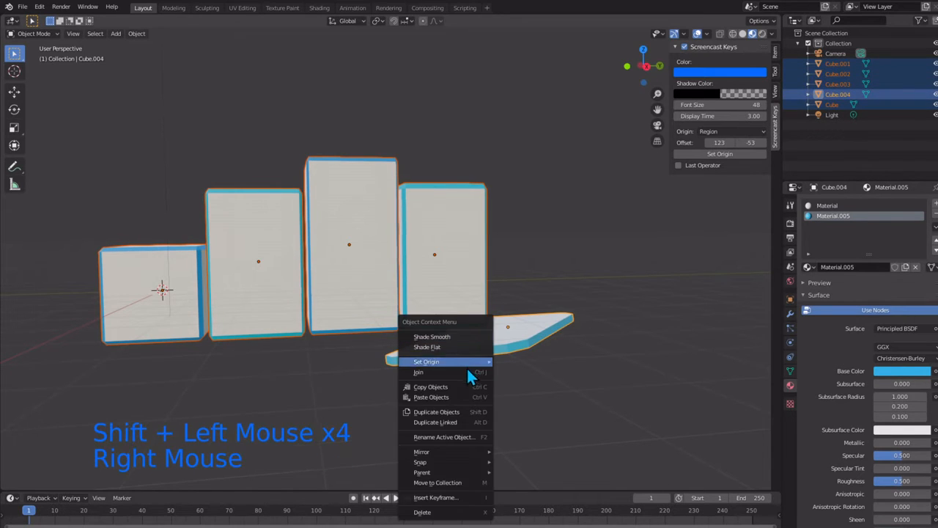
click(477, 361)
Step: In the joined object's Edit Mode, set the shared "Material" base color to orange with hue 0.088 and saturation 0.892
key(Tab)
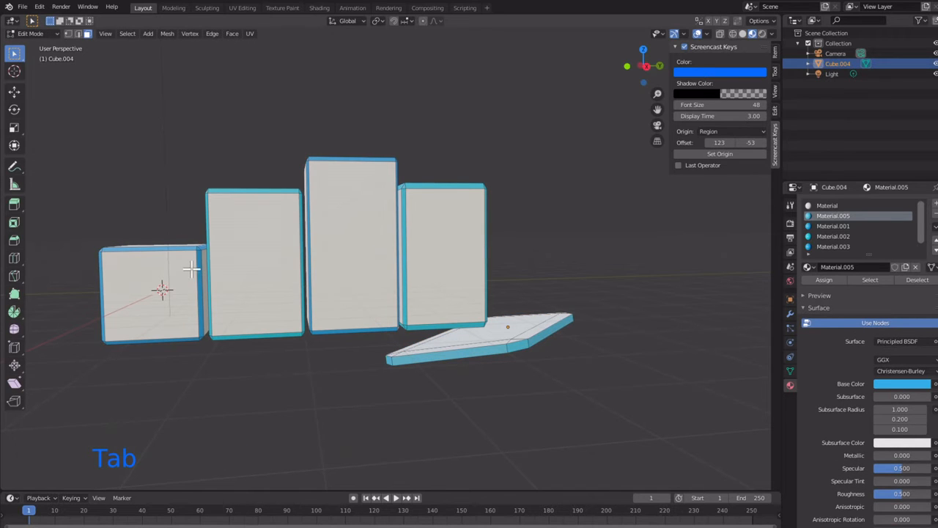
scroll(190, 269, up, 1)
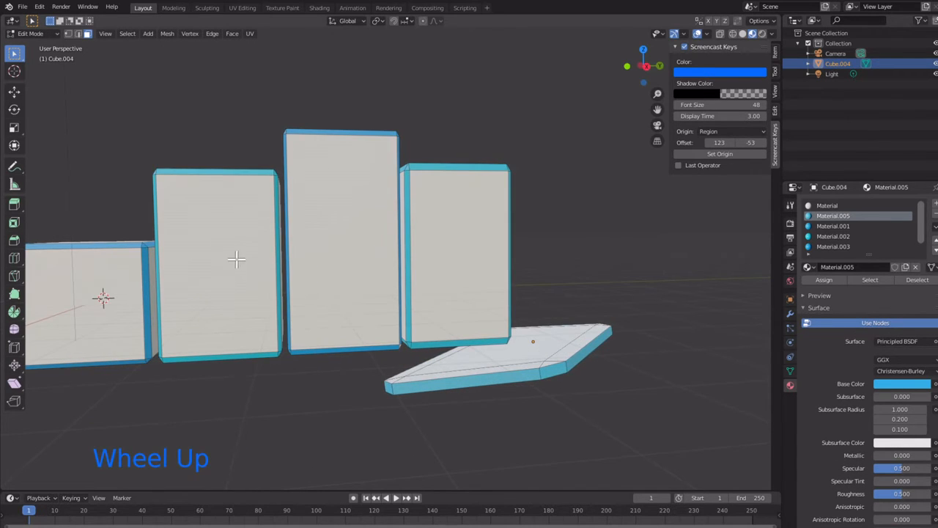
shift+middle_drag(236, 258, 551, 320)
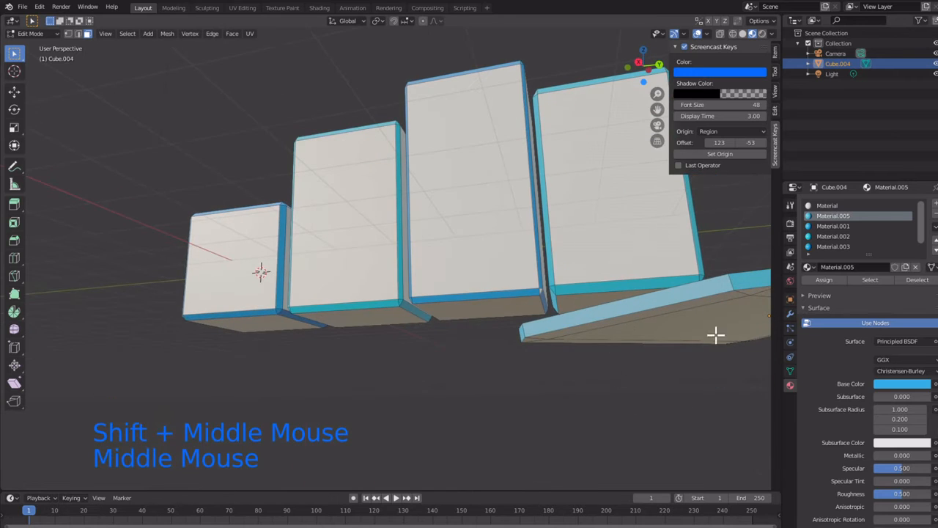
scroll(844, 234, down, 3)
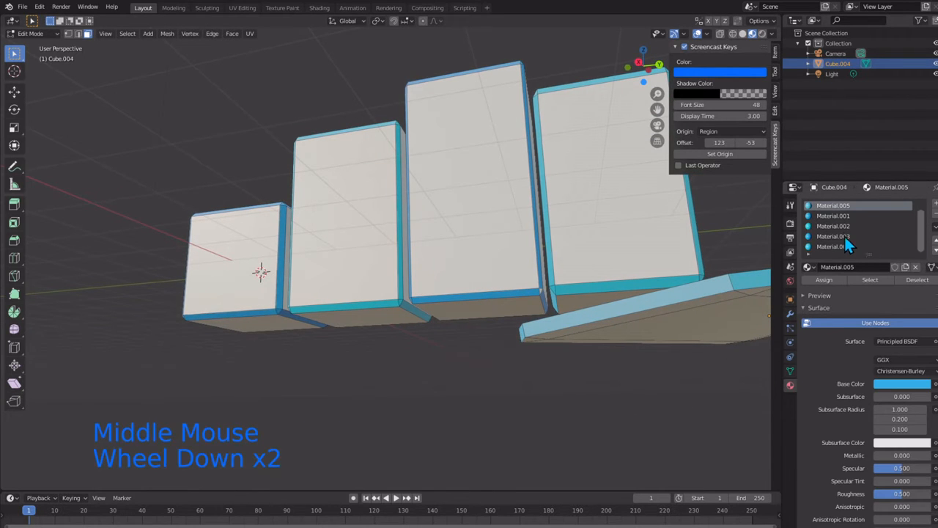
click(847, 246)
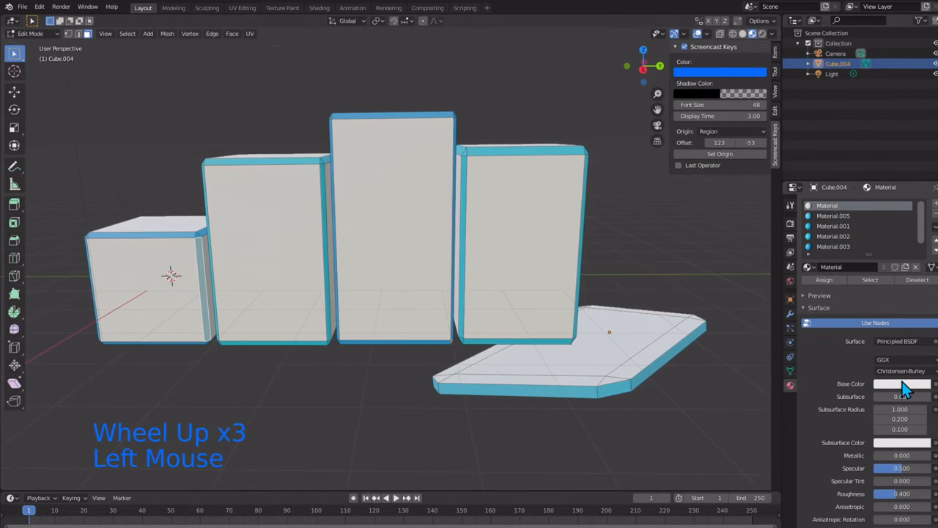
click(903, 385)
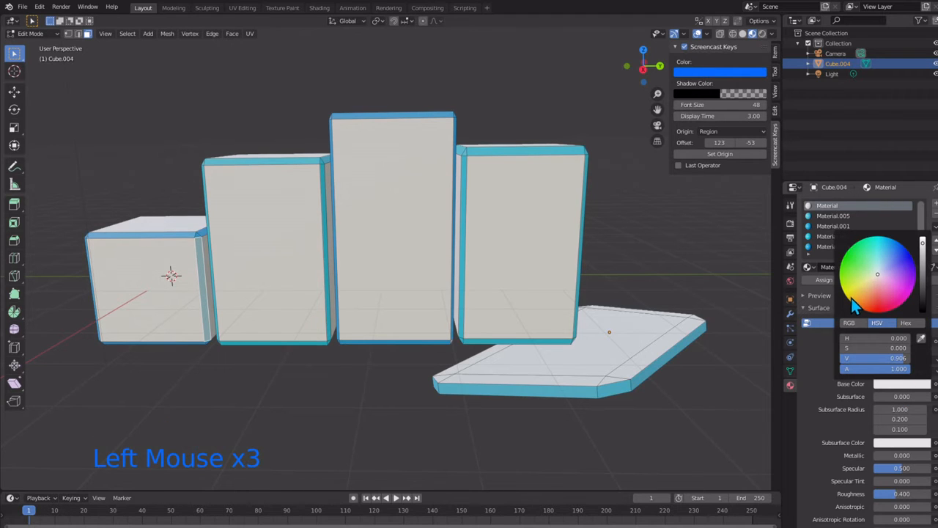
drag(853, 299, 861, 305)
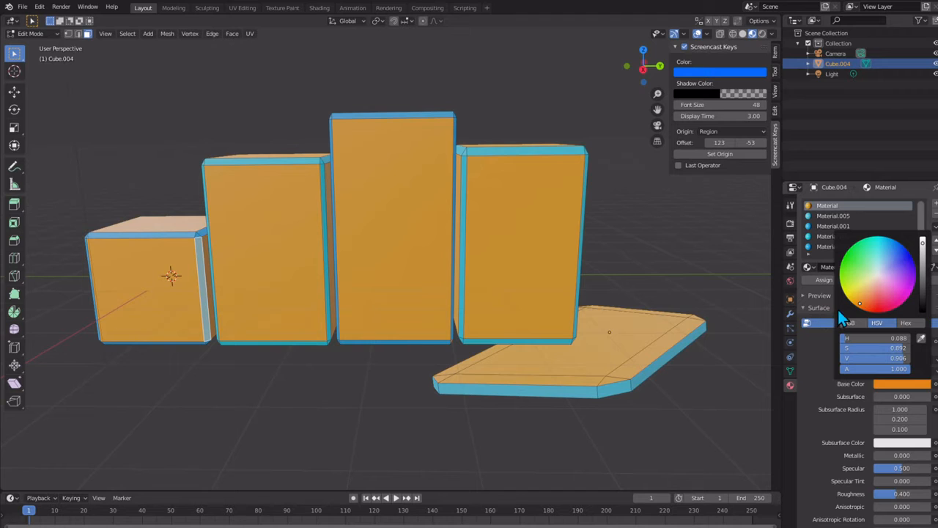
Step: Darken the base color of the shared "Material" to a value of 0.107 and deselect the mesh faces
click(853, 208)
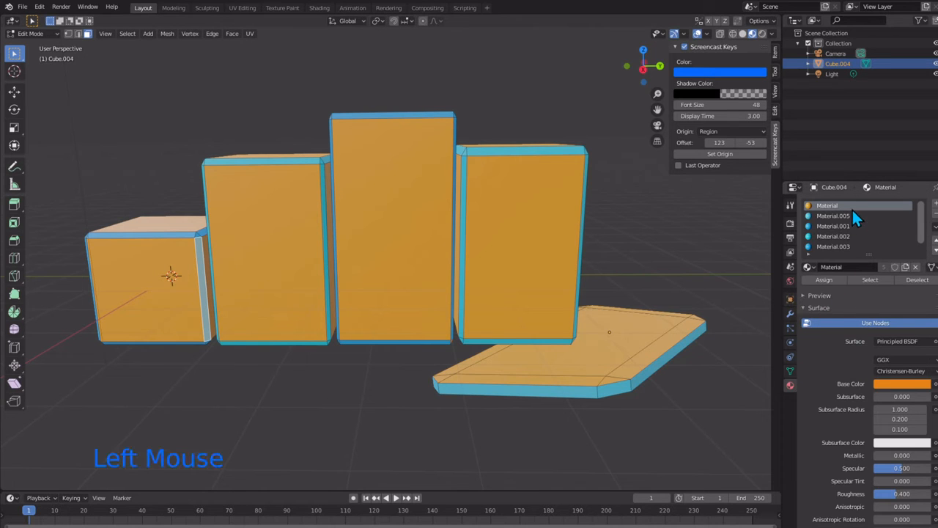
click(899, 383)
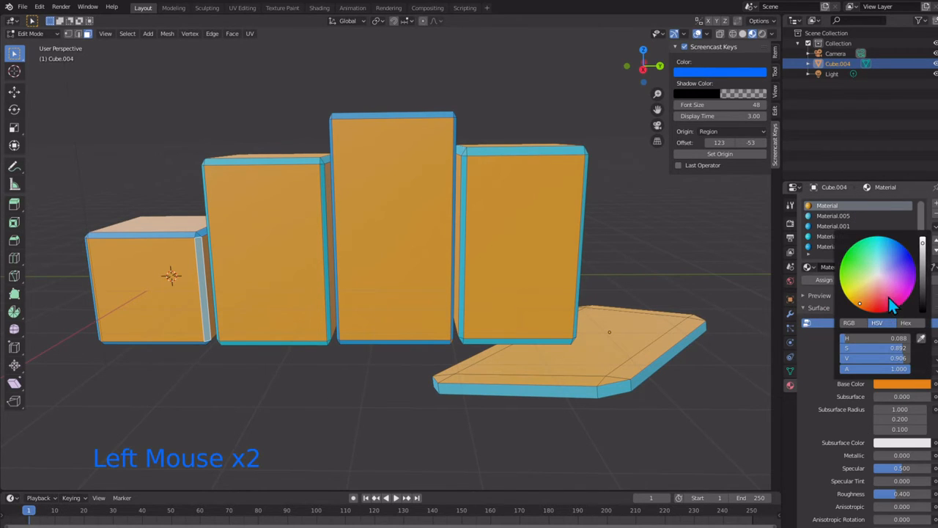
drag(923, 302, 925, 307)
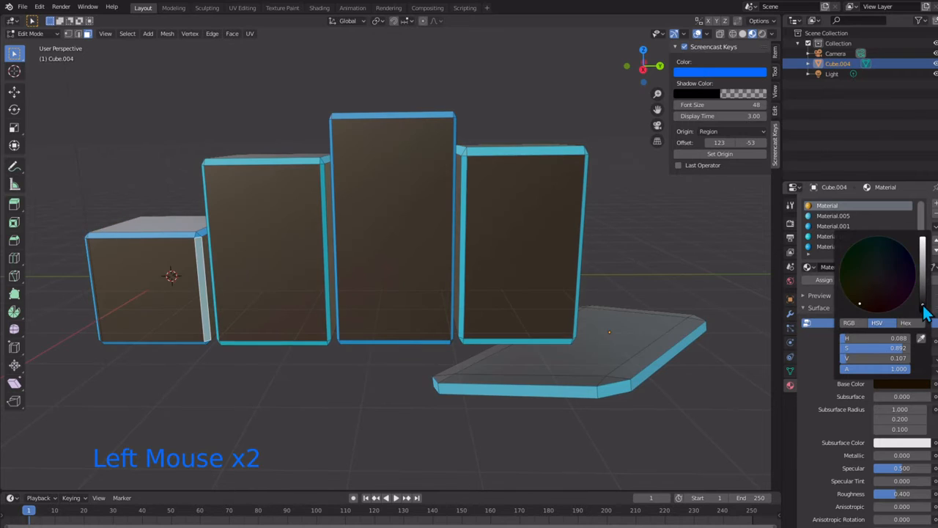
click(397, 401)
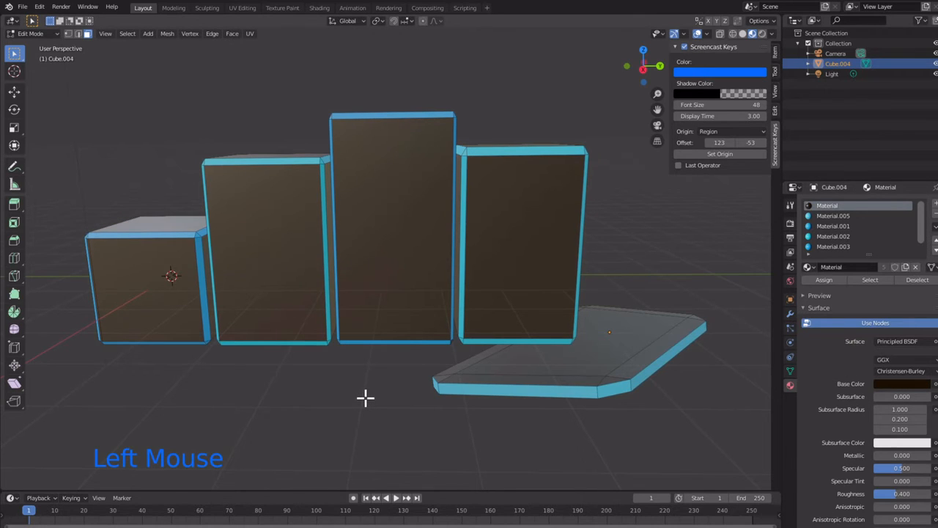
click(303, 121)
scroll(259, 163, down, 1)
scroll(259, 164, up, 2)
scroll(259, 164, down, 1)
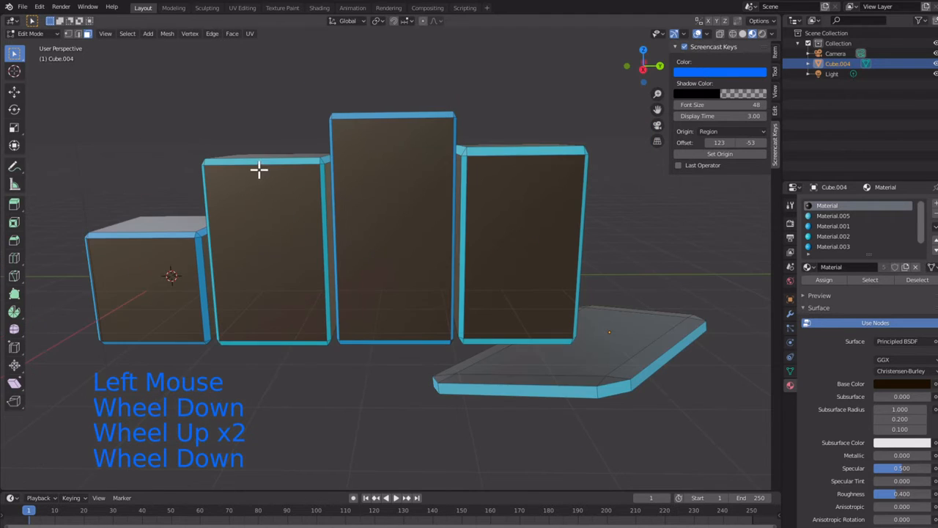
click(830, 217)
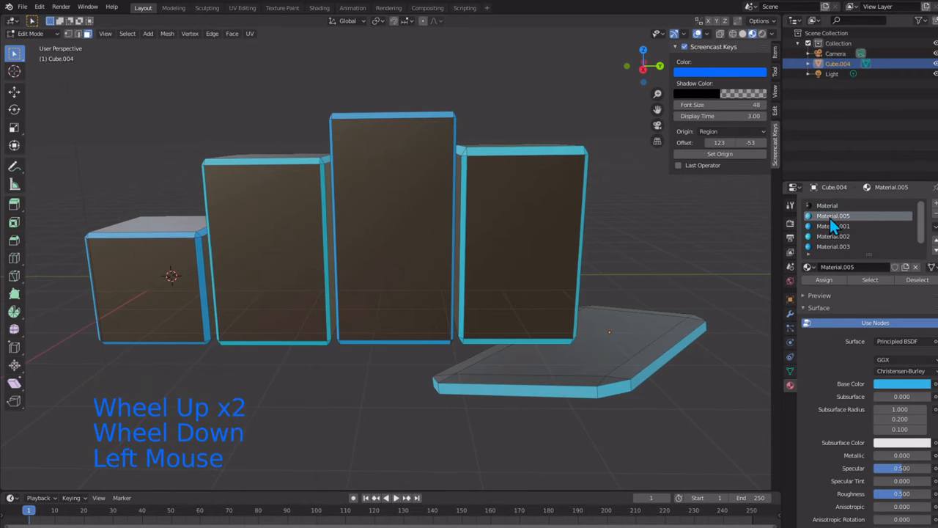
click(835, 227)
right_click(836, 227)
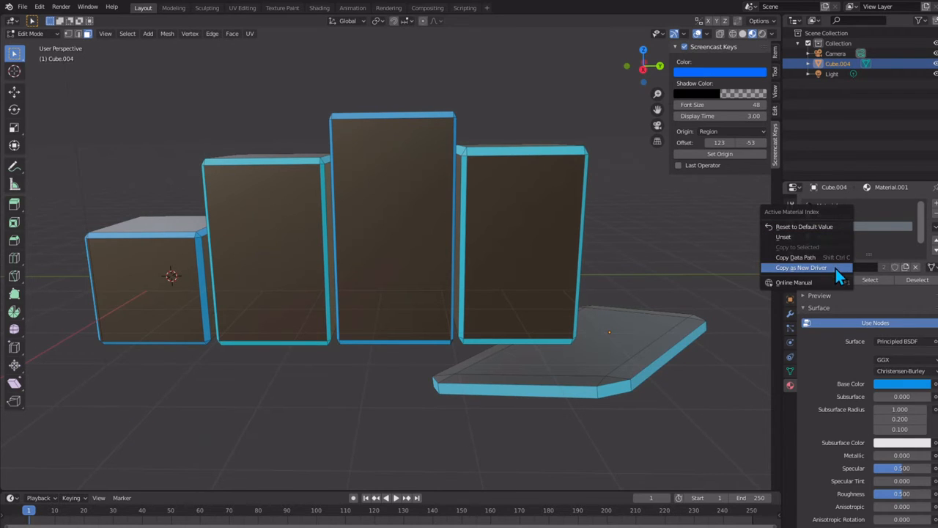
click(865, 217)
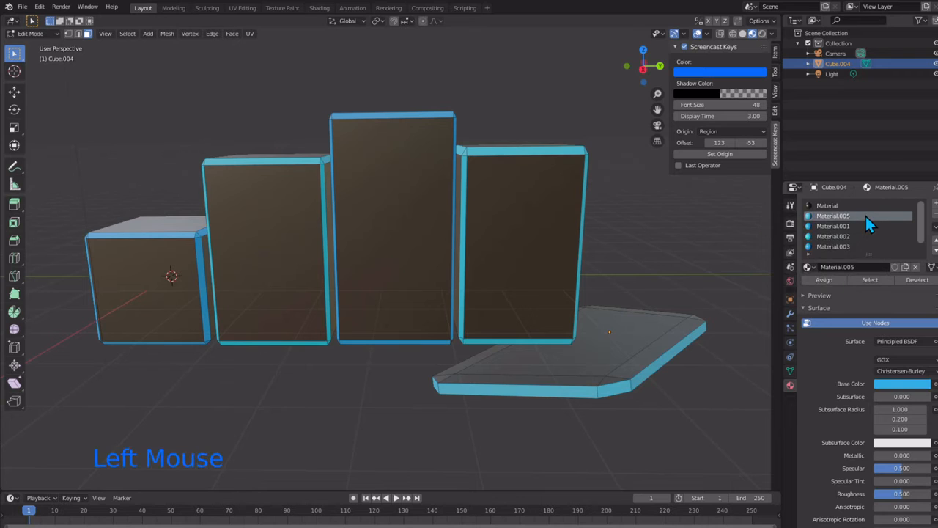
right_click(865, 216)
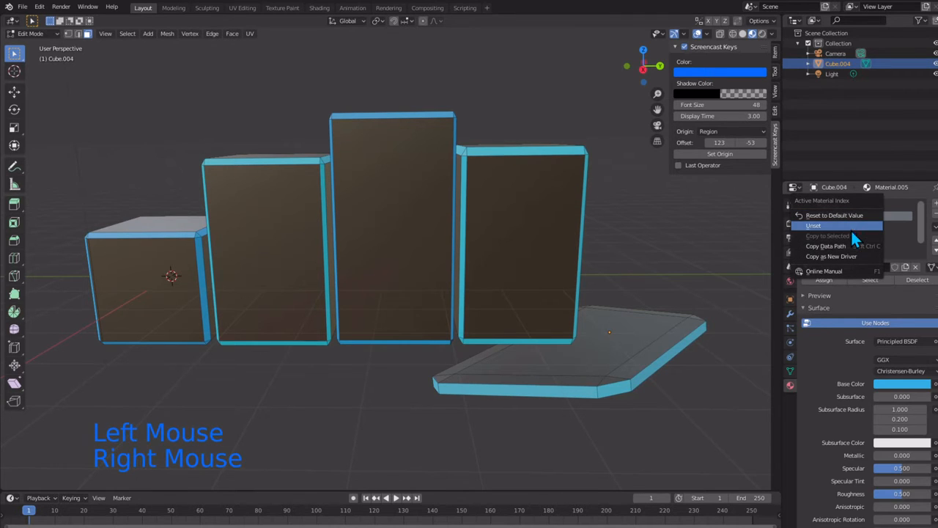
click(851, 228)
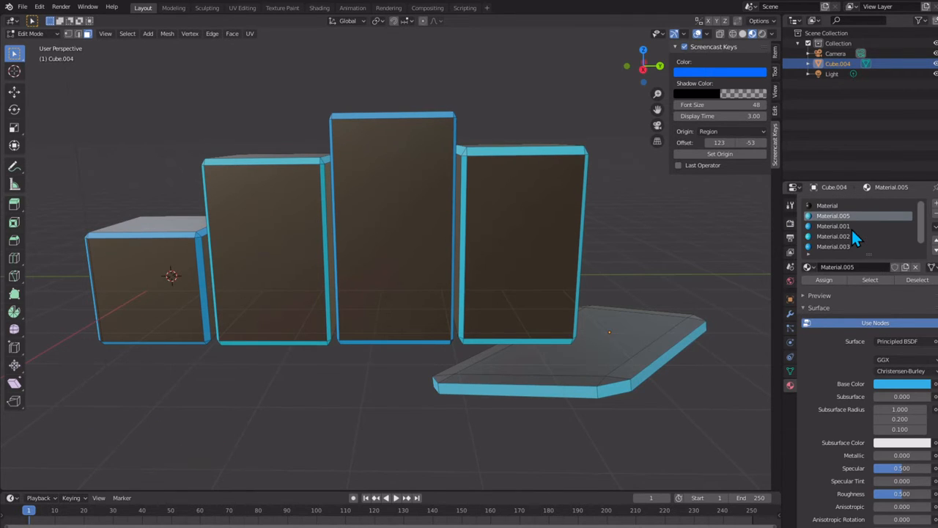
right_click(849, 219)
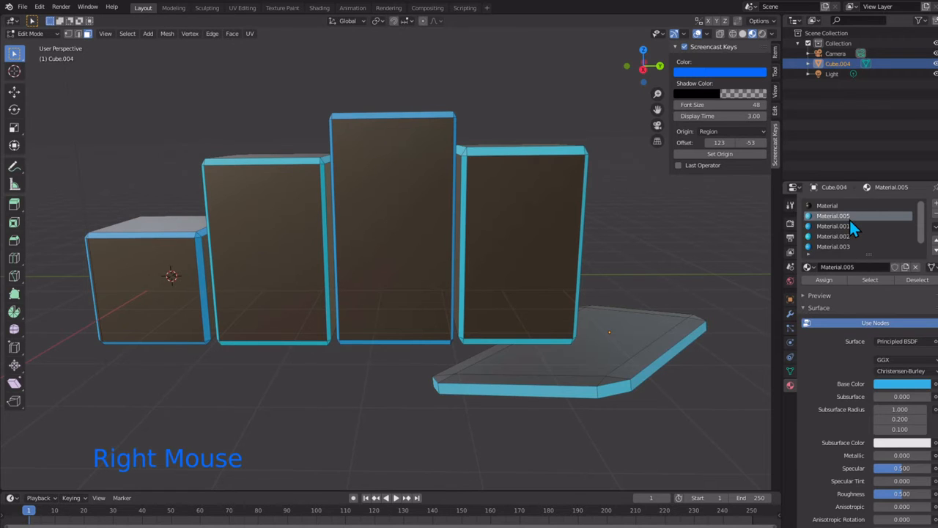
right_click(850, 218)
click(849, 219)
scroll(849, 218, down, 1)
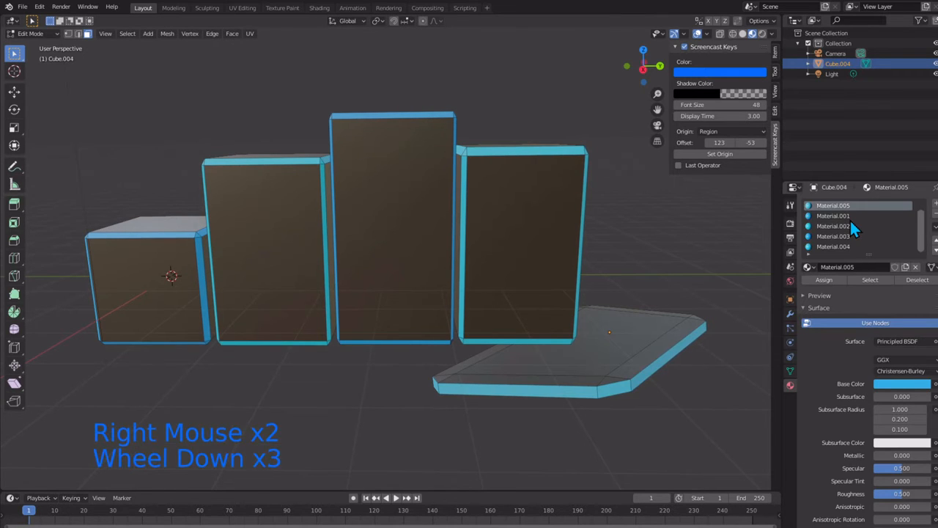
click(850, 206)
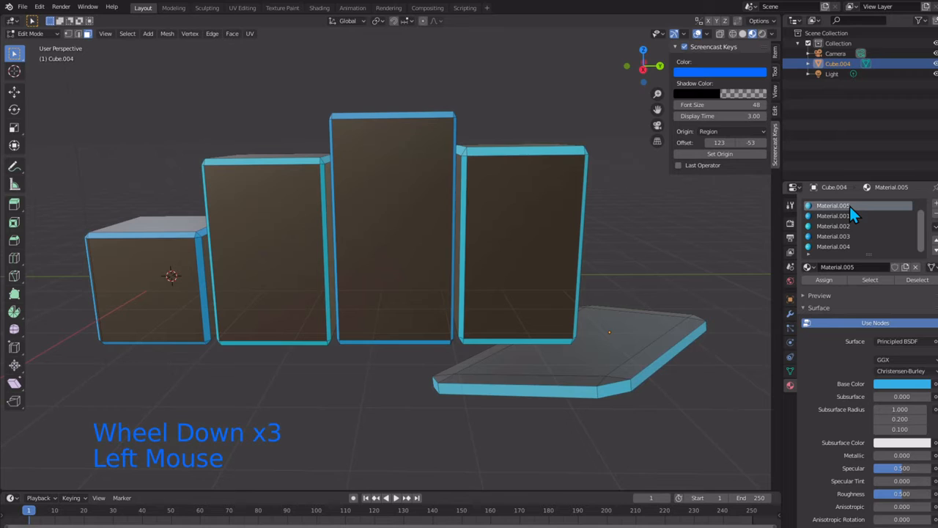
click(928, 216)
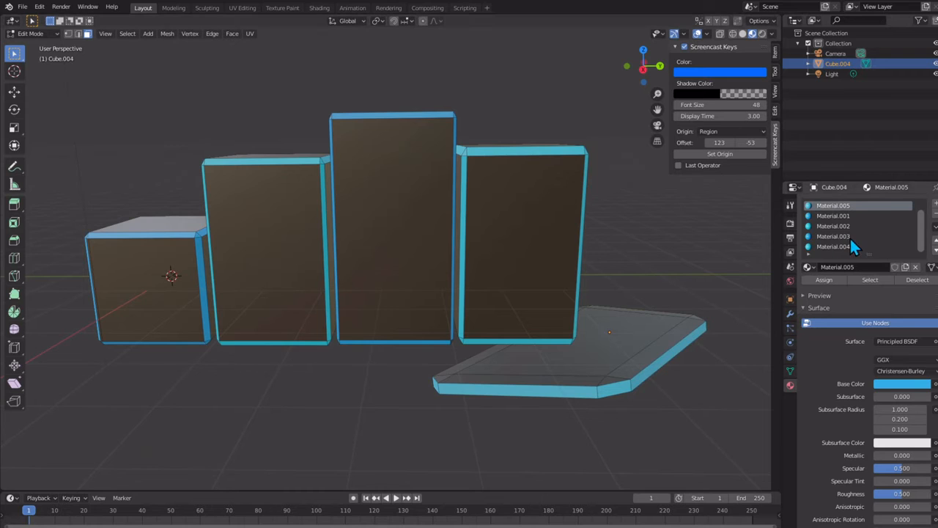
Step: In Object Mode, remove the Material.005, Material.002, Material.003 and Material.004 slots from the joined object and deselect it
key(Tab)
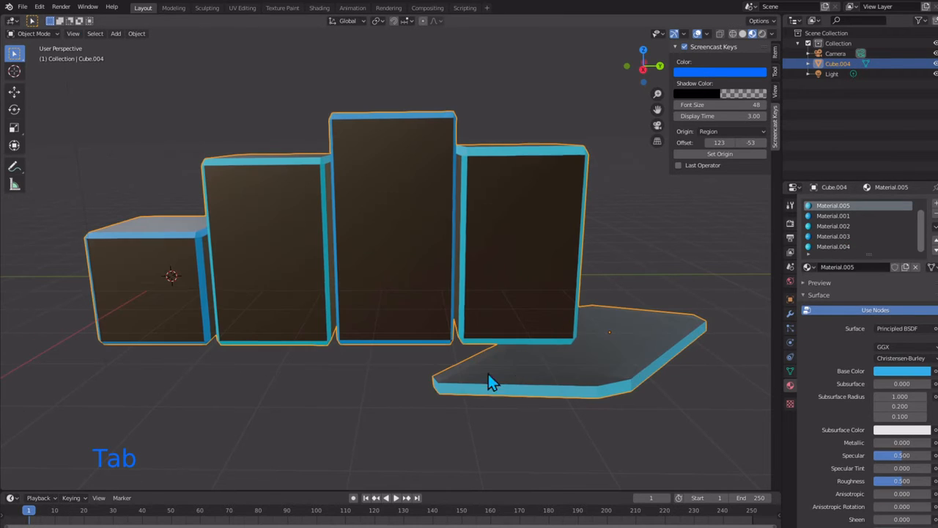
right_click(885, 218)
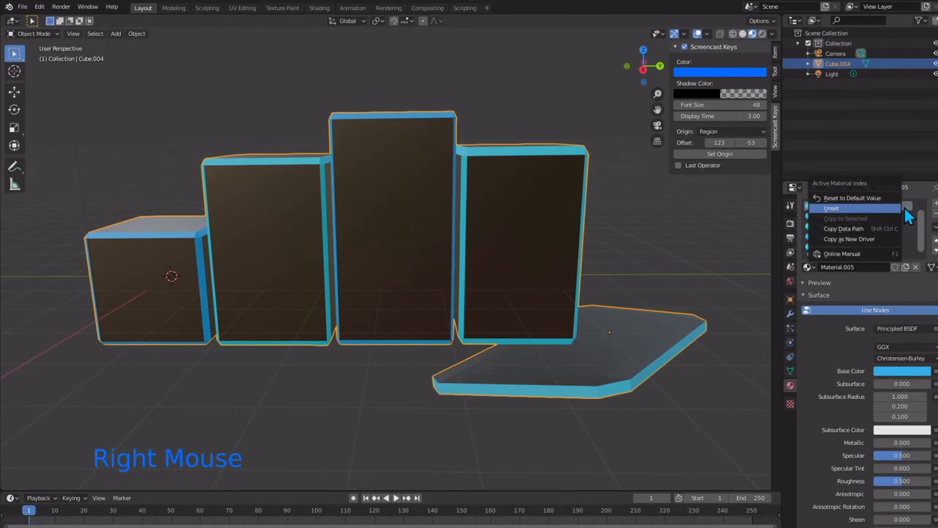
click(920, 216)
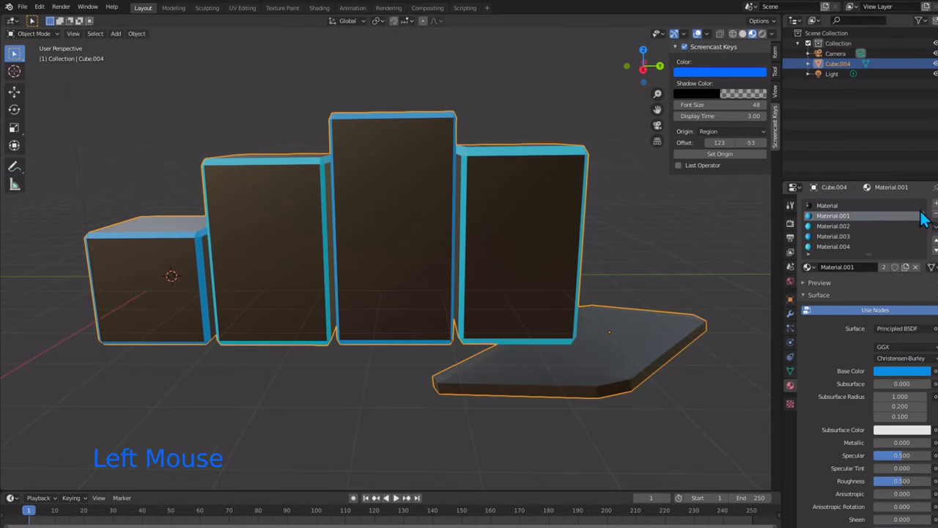
click(851, 228)
click(935, 213)
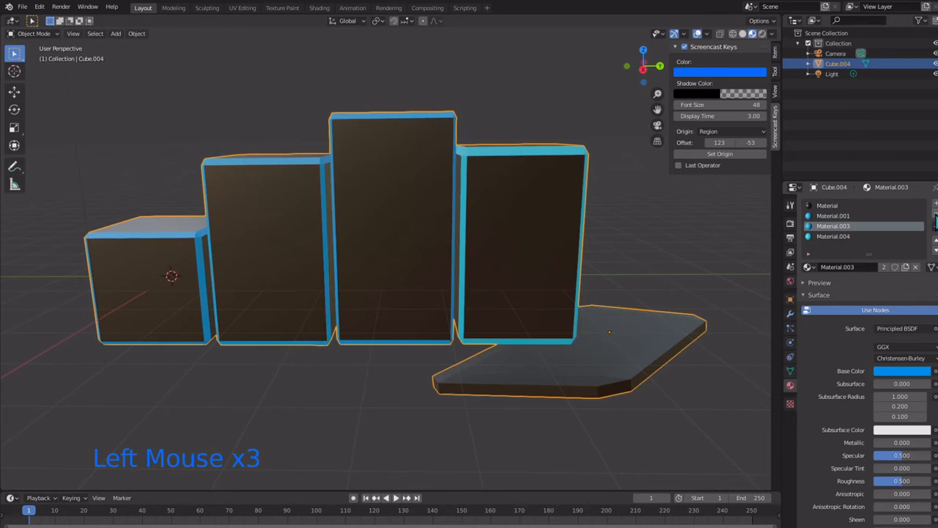
click(867, 223)
click(935, 214)
click(866, 224)
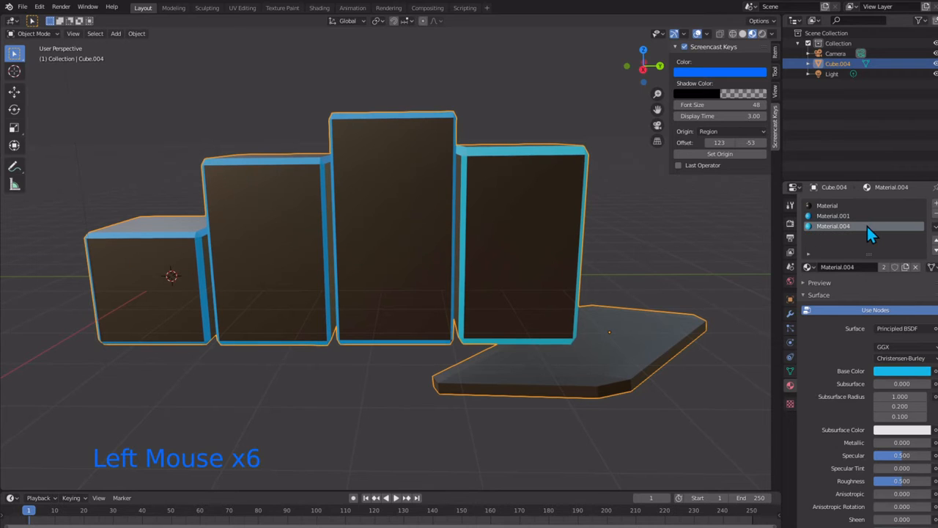
click(935, 213)
click(347, 390)
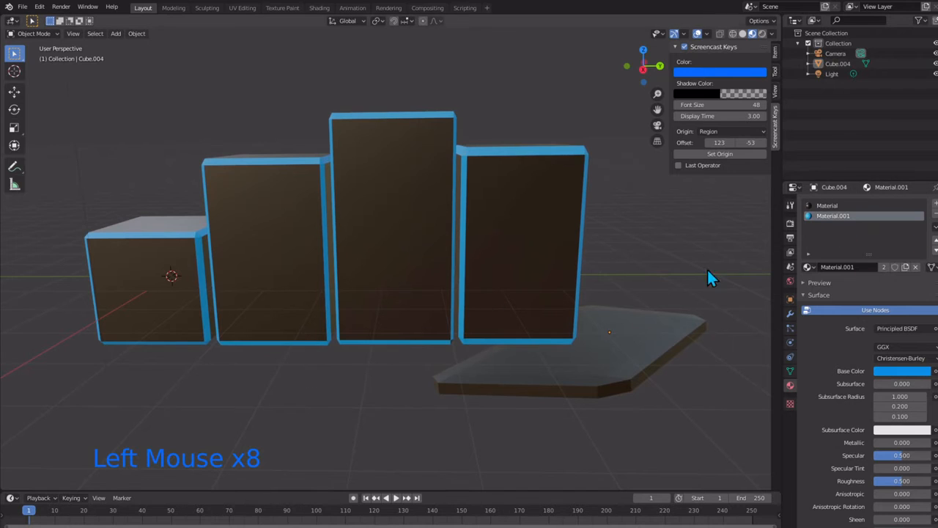
Step: In the joined object's Edit Mode, select the slab's front rim face, the adjoining corner face and the outer side face
click(447, 387)
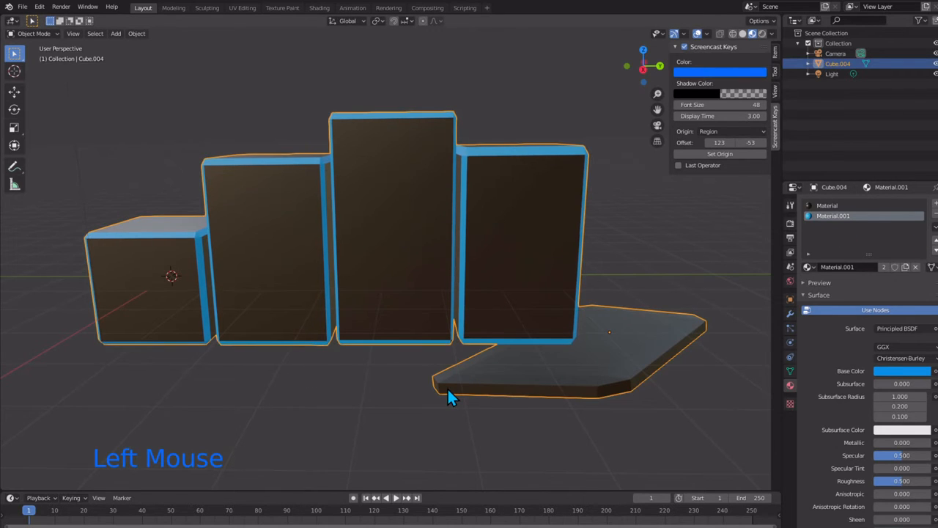
key(Tab)
click(488, 392)
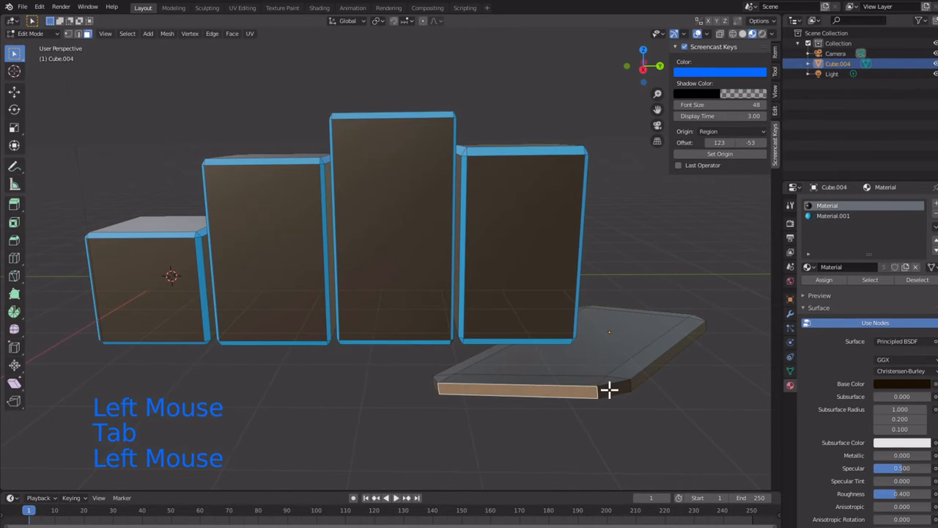
shift+click(617, 387)
shift+click(649, 368)
Step: Extend the slab's rim selection over the remaining corner and side faces around its back
middle_drag(503, 379, 320, 356)
shift+click(556, 321)
shift+click(550, 326)
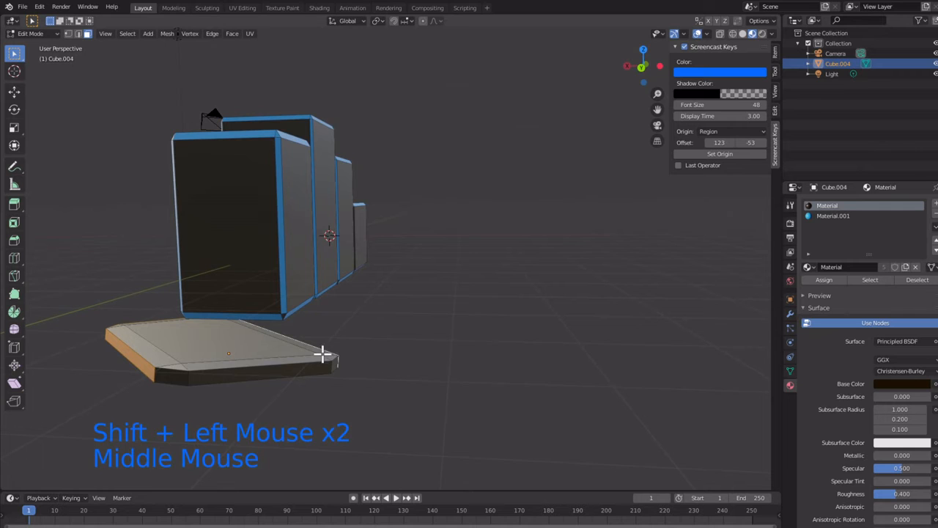
shift+click(181, 378)
shift+click(215, 371)
middle_drag(216, 370, 210, 352)
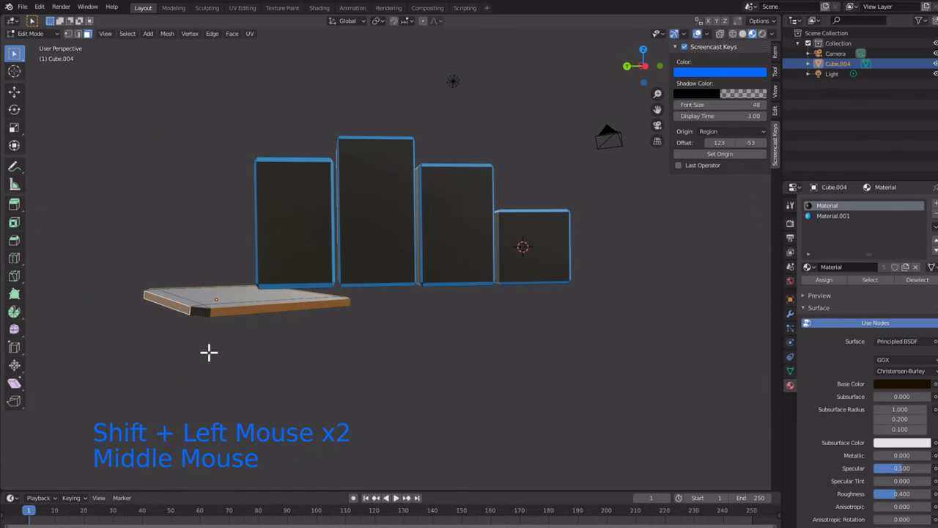
shift+click(198, 298)
middle_drag(198, 295, 525, 239)
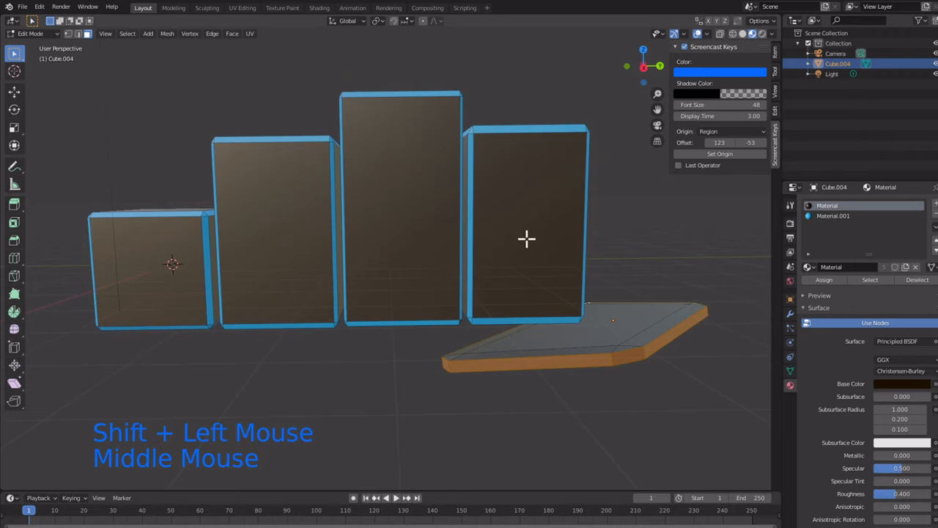
Step: Assign the blue Material.001 to the selected slab rim faces and clear the selection
click(839, 217)
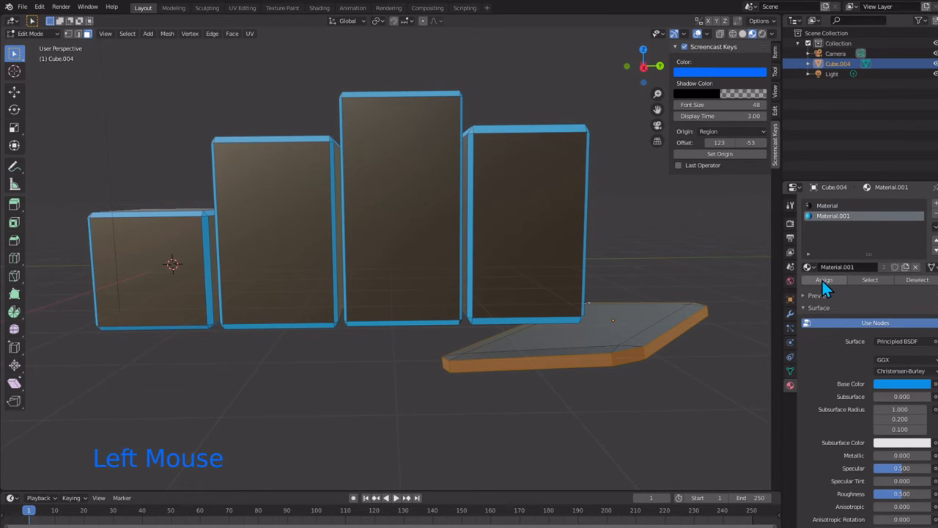
click(821, 280)
click(503, 398)
scroll(404, 358, up, 1)
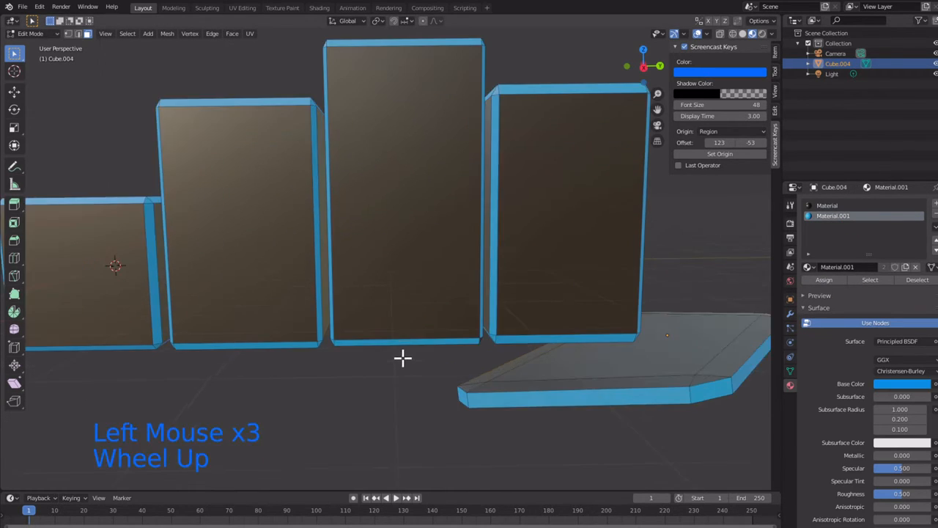
scroll(402, 358, down, 1)
middle_drag(402, 358, 410, 403)
scroll(405, 417, up, 1)
scroll(409, 400, down, 2)
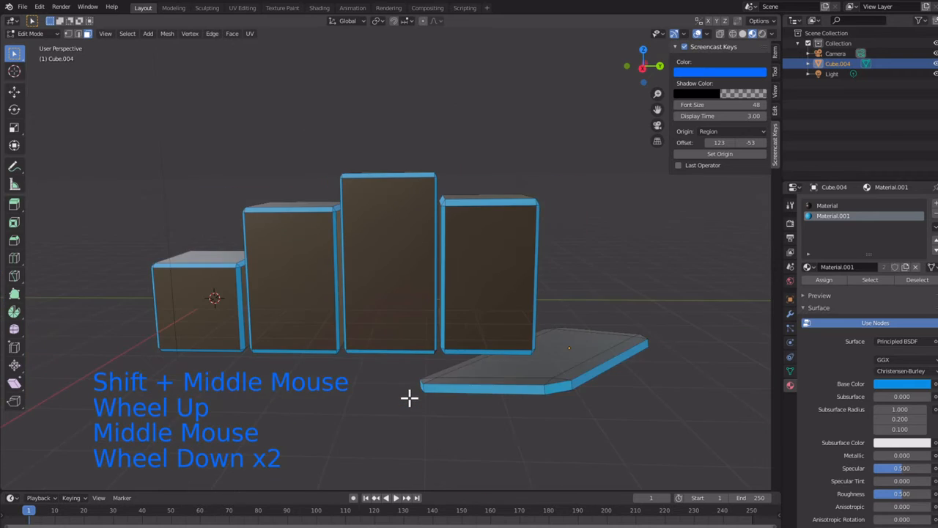
scroll(409, 397, up, 1)
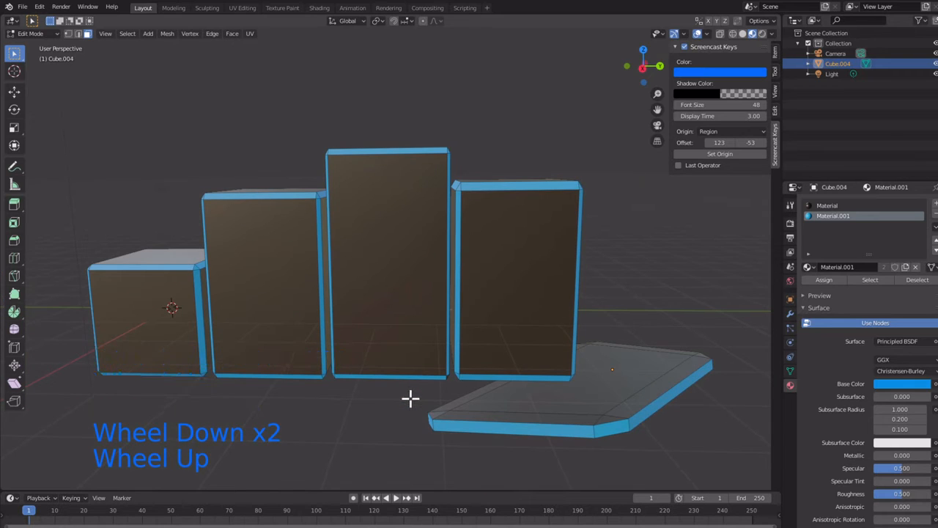
Step: Bring up the file commands for the model
click(23, 6)
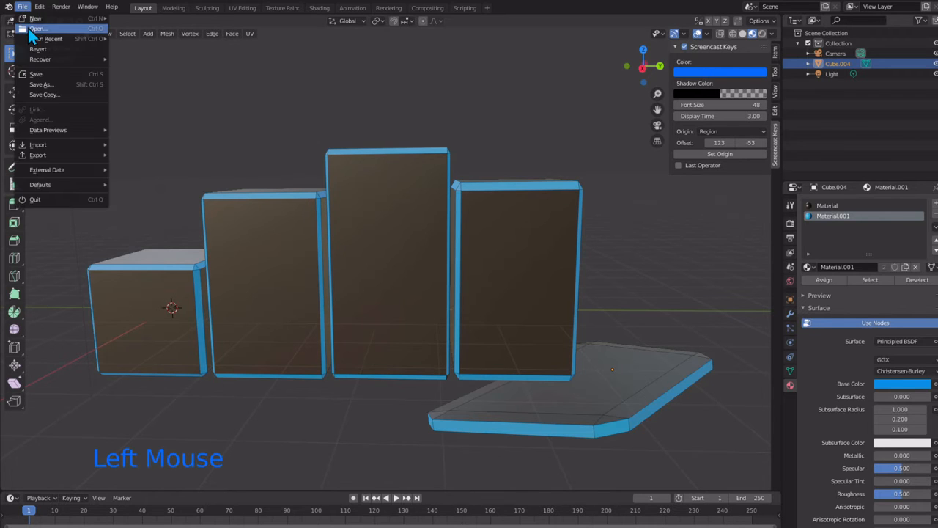
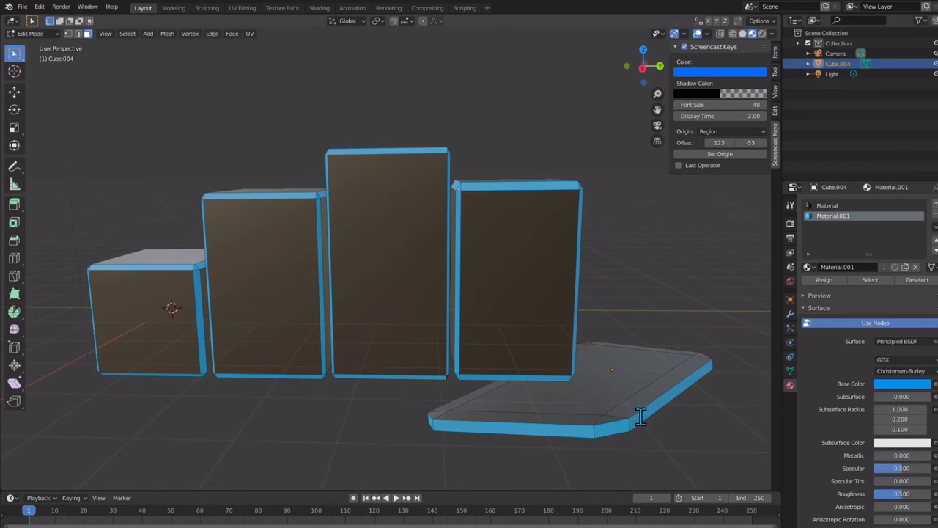
Step: Check the material used by the front faces of the four blocks and the slab's top face, ending with nothing selected
scroll(412, 315, up, 1)
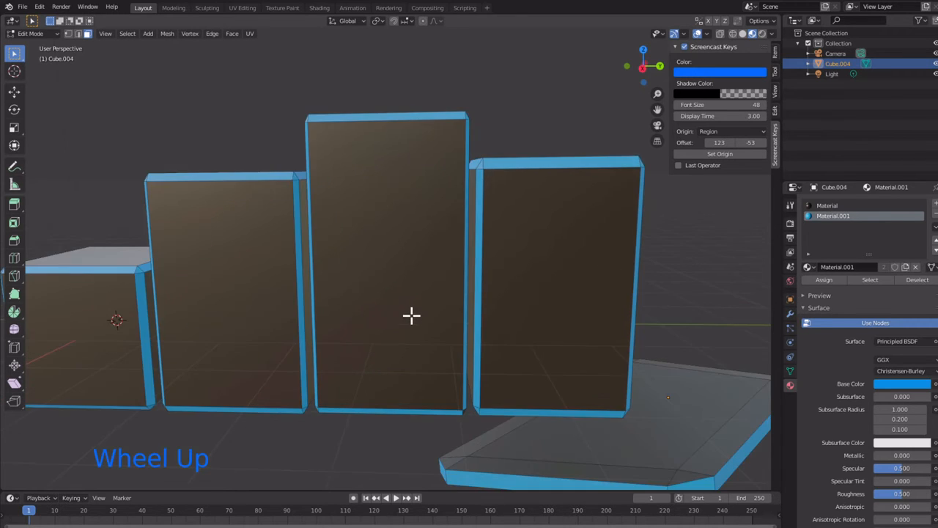
scroll(411, 316, down, 1)
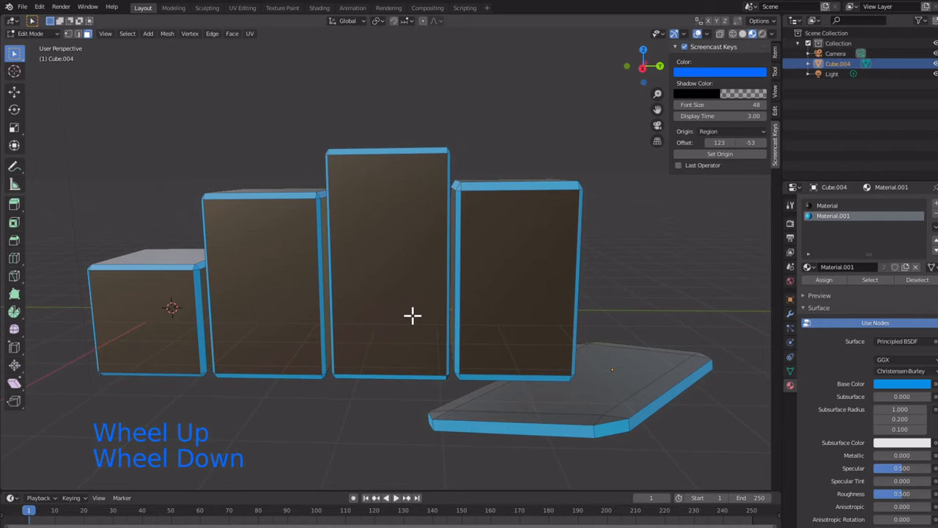
scroll(400, 323, up, 1)
scroll(399, 323, down, 1)
click(159, 300)
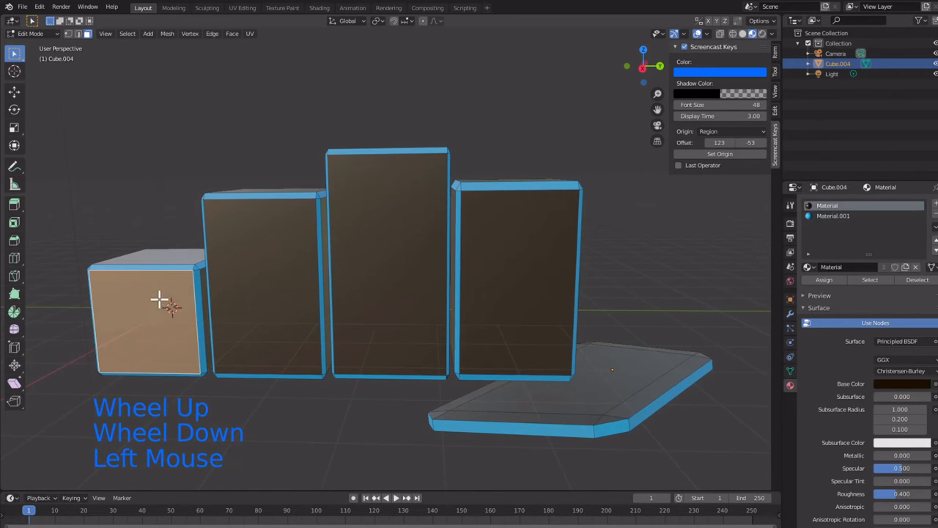
click(252, 277)
click(395, 266)
click(487, 268)
click(360, 283)
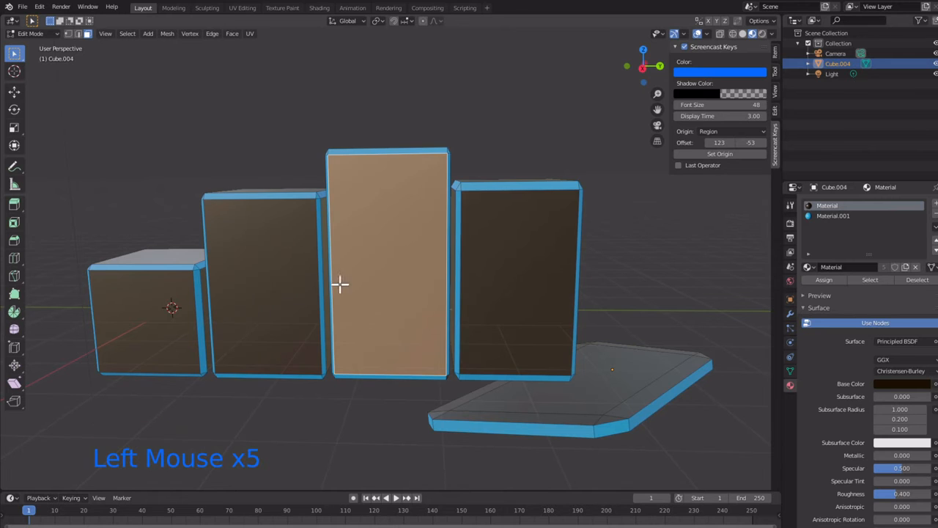
click(296, 288)
click(139, 308)
click(283, 288)
click(376, 275)
click(547, 276)
click(339, 283)
click(274, 290)
click(144, 313)
click(291, 296)
click(389, 286)
click(481, 289)
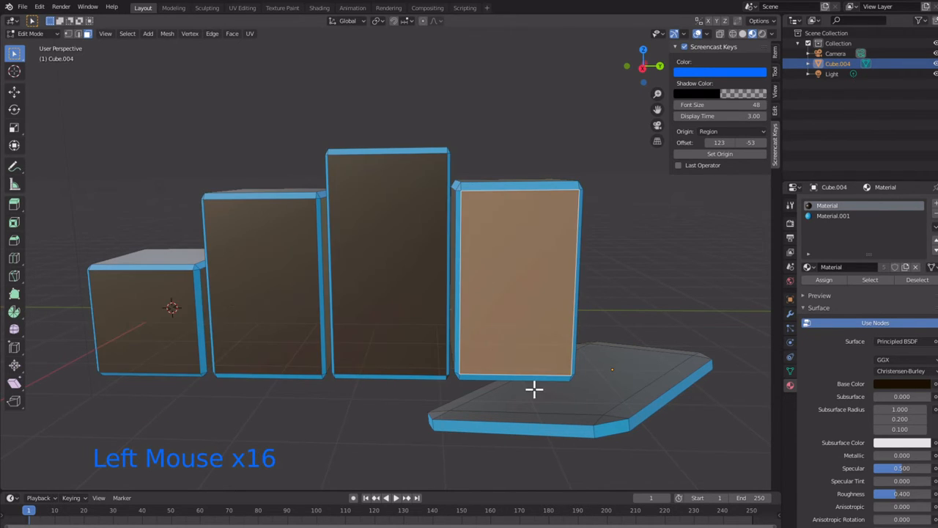
click(535, 389)
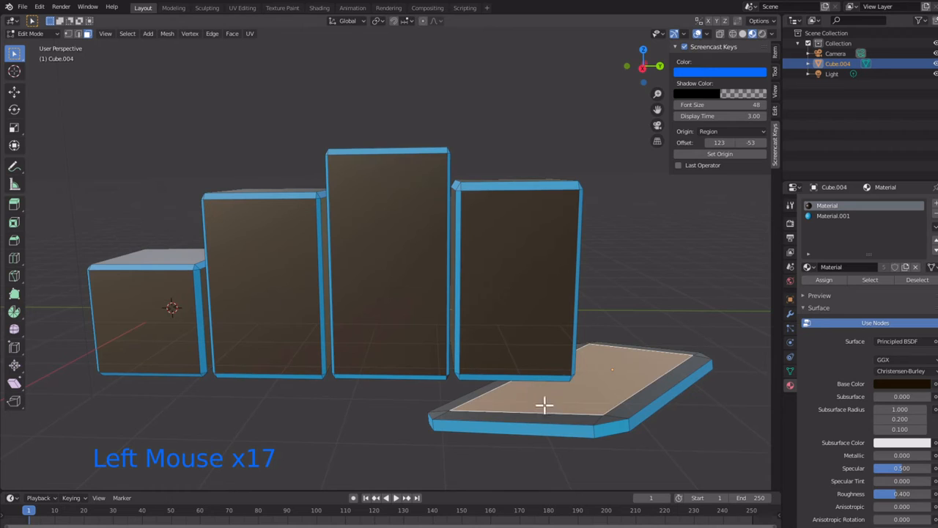
click(368, 431)
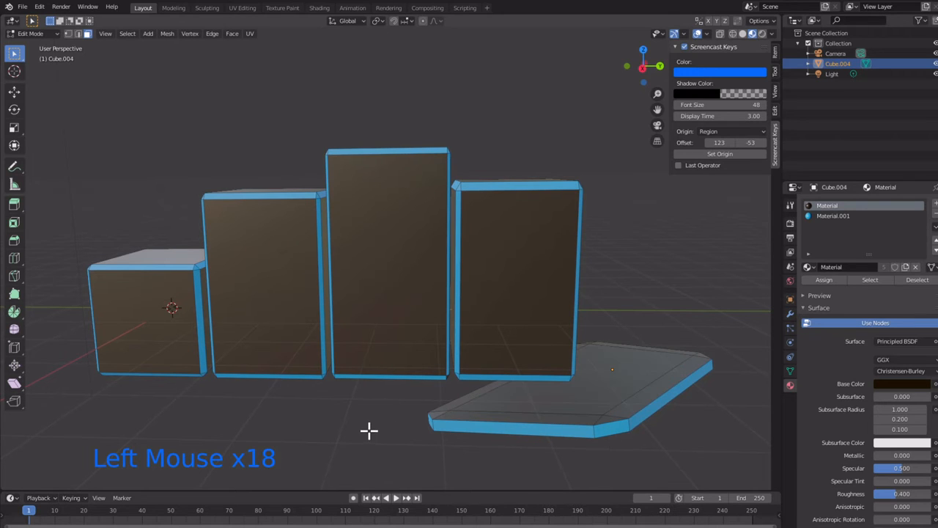
Step: Change the surface shader of the blue edge material, Material.001, to Emission
click(836, 216)
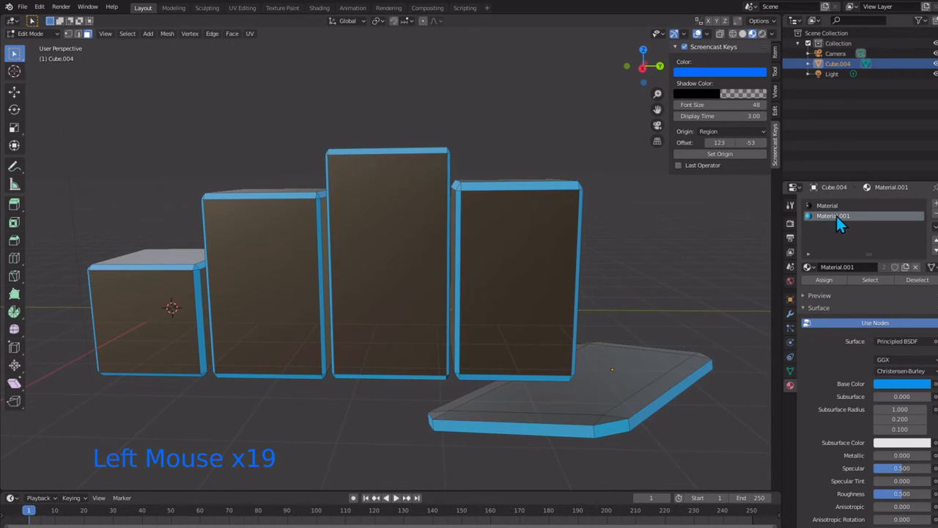
click(898, 342)
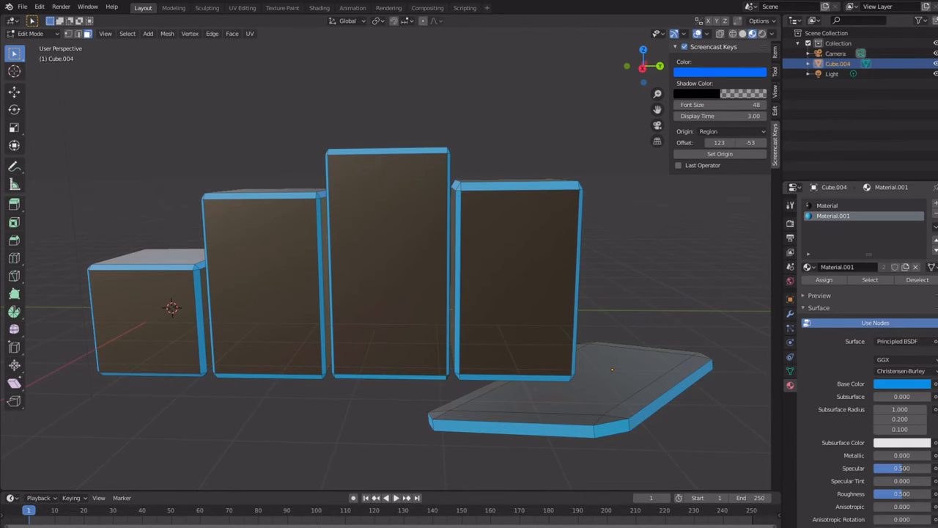
click(892, 383)
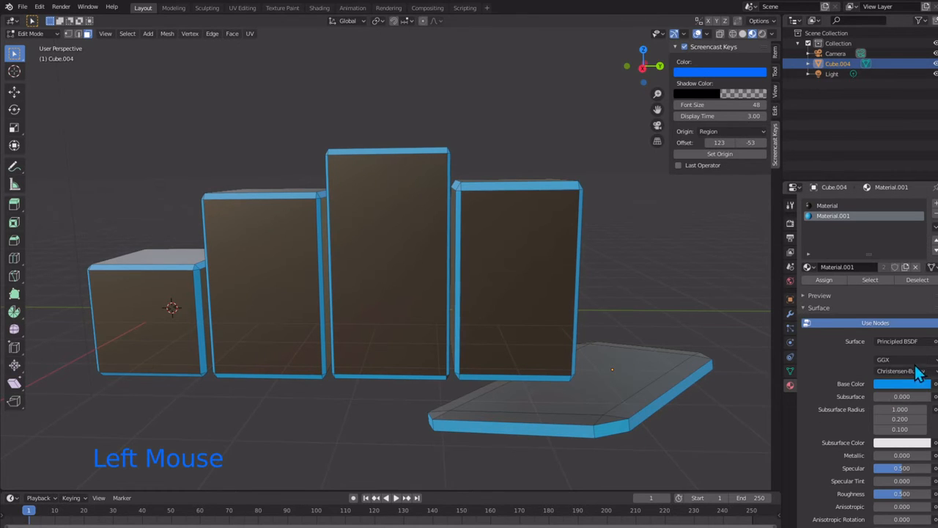
click(925, 342)
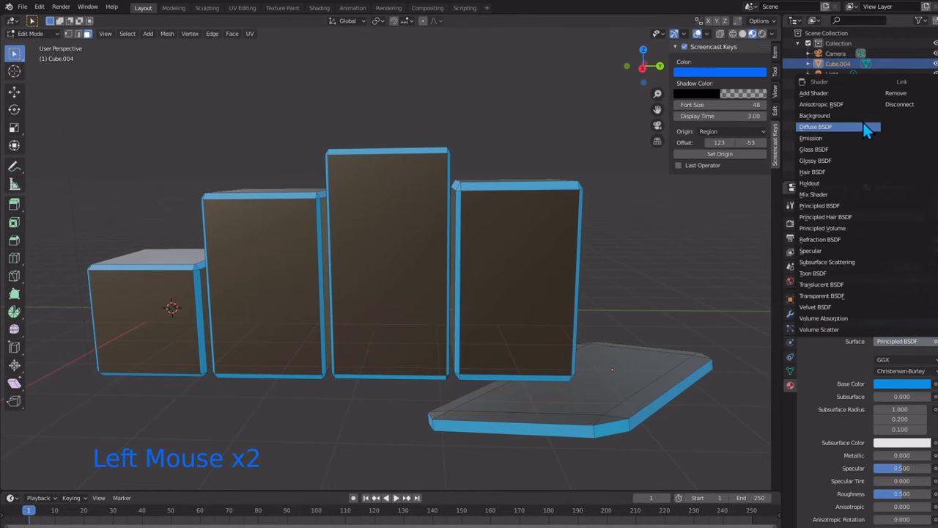
click(850, 137)
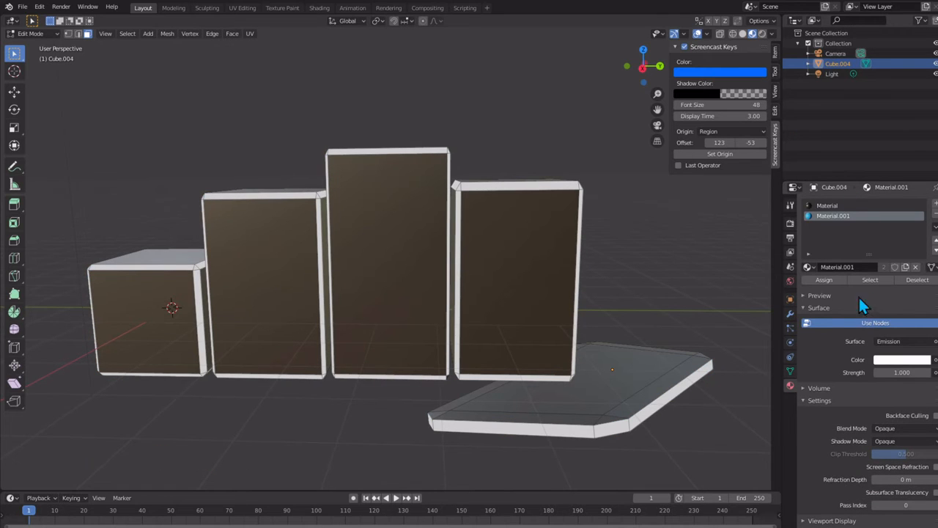
Step: Enable Bloom in the scene's Eevee render settings and raise its intensity to 0.086
click(790, 224)
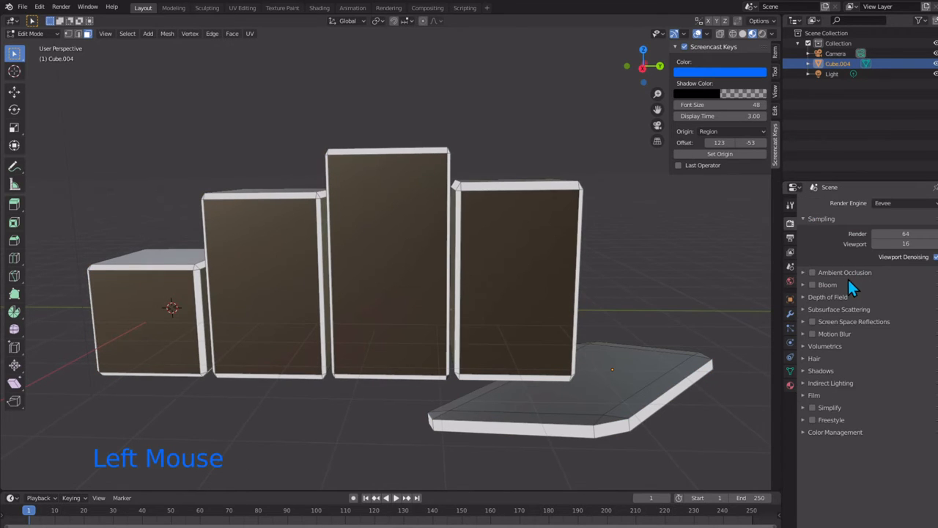
click(815, 285)
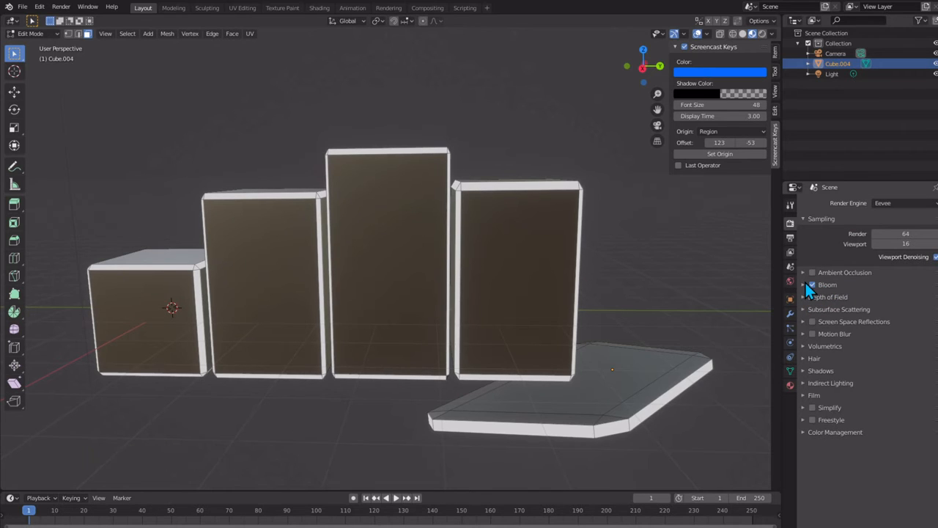
click(804, 285)
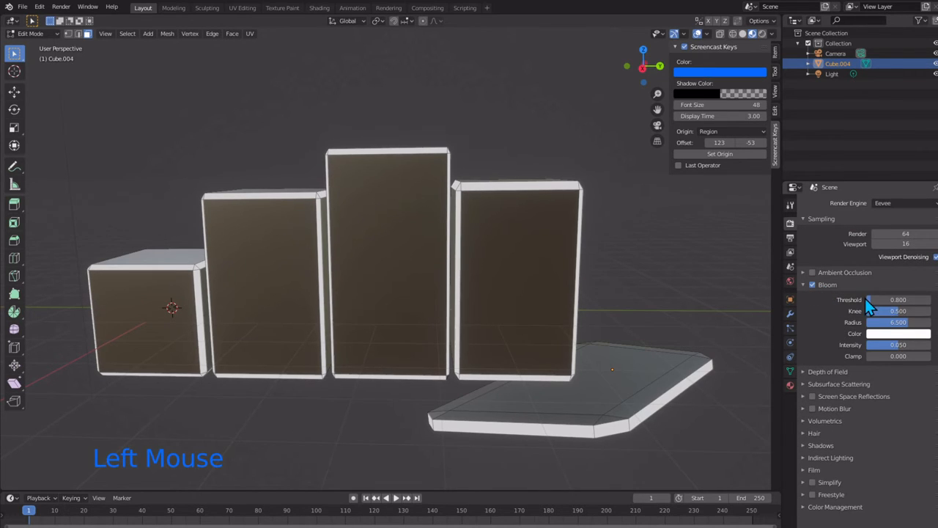
mouse_move(894, 344)
mouse_down()
mouse_move(922, 344)
mouse_move(907, 343)
mouse_up()
Step: Set the Bloom color to a bright blue with a hue of about 0.58 and a saturation of about 0.88
click(894, 334)
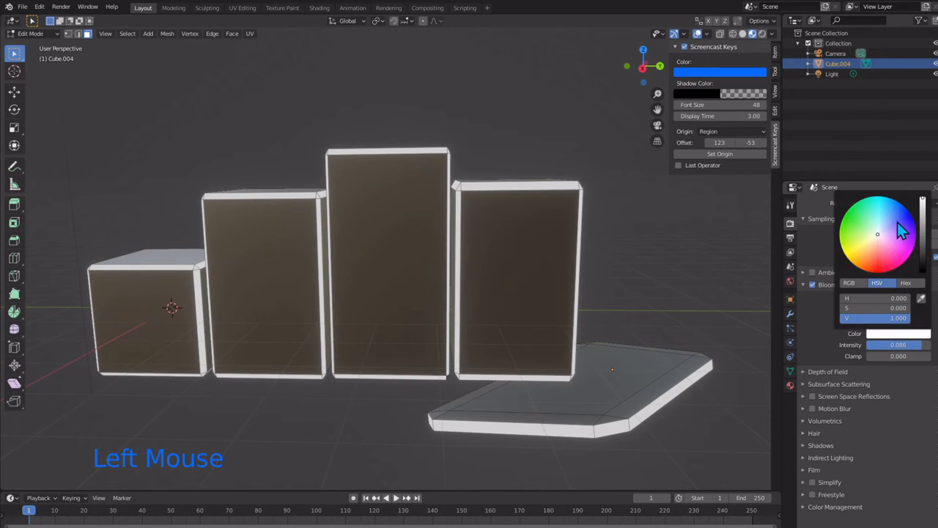
click(895, 205)
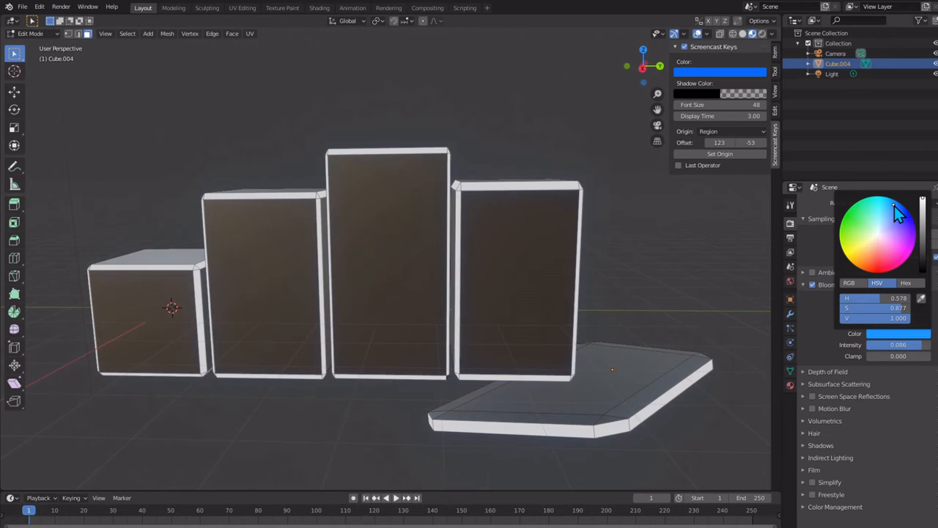
click(892, 204)
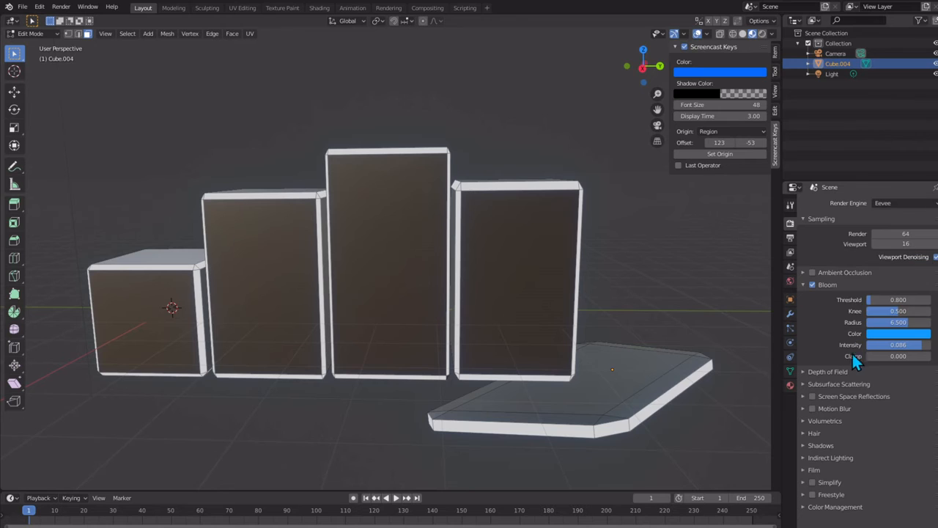
click(720, 307)
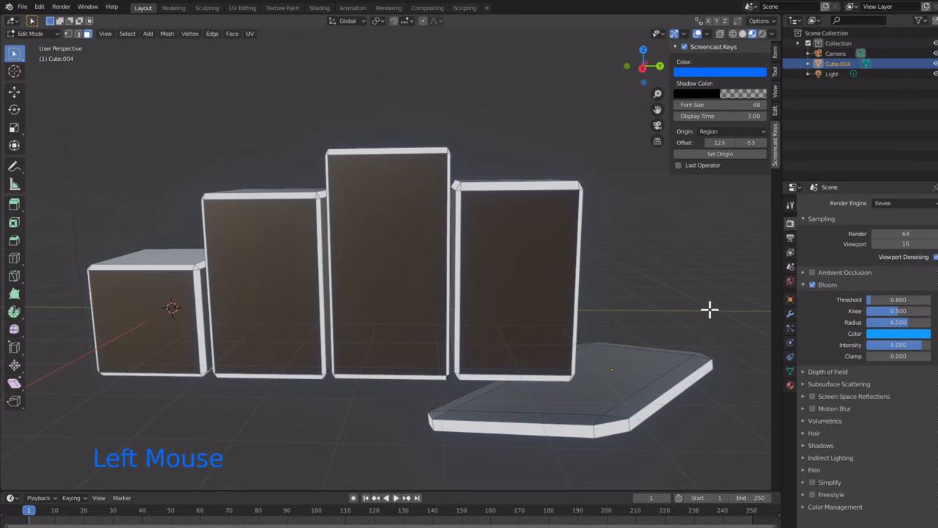
scroll(682, 205, down, 1)
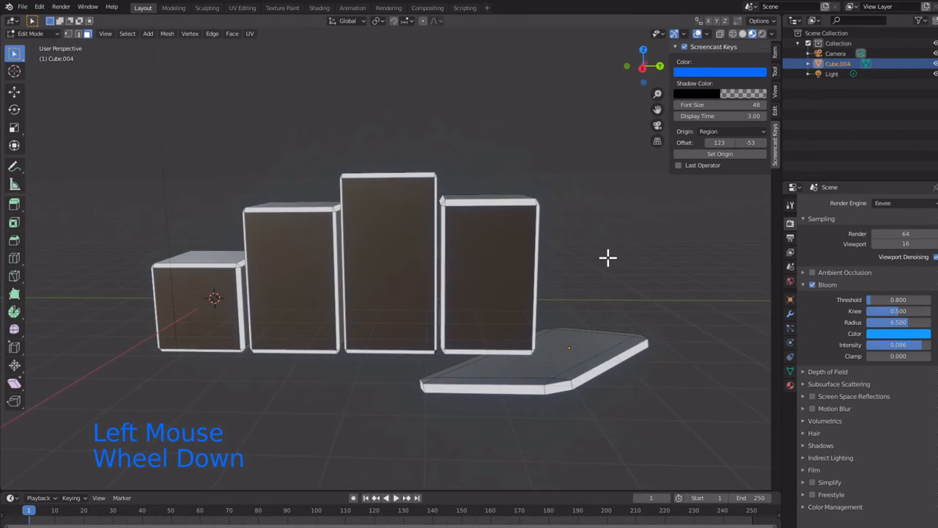
click(551, 209)
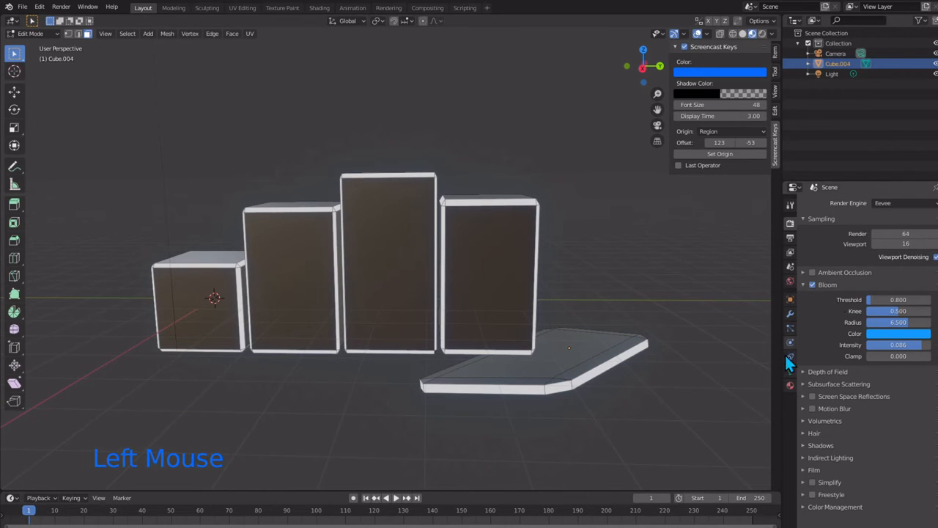
Step: Give Material.001 a saturated blue emission color and raise its emission strength to 6.2
click(790, 387)
click(886, 361)
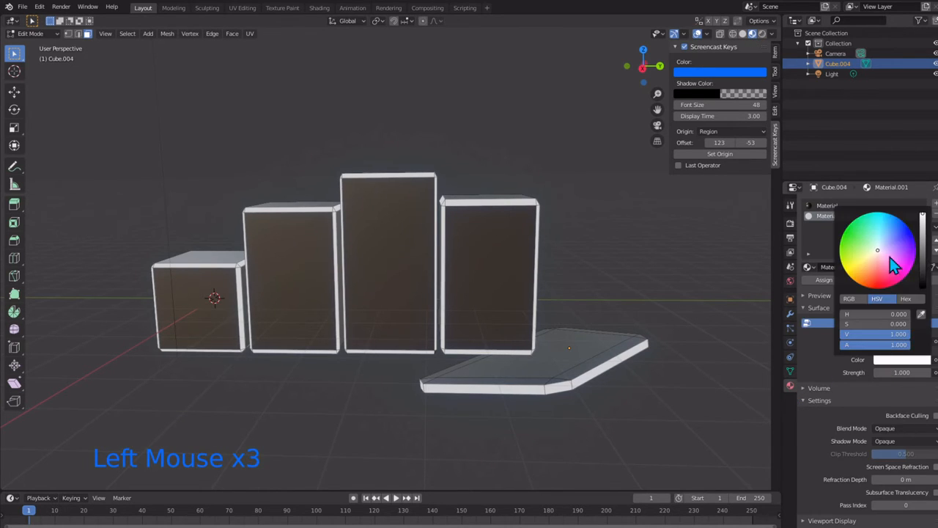
click(899, 219)
scroll(662, 291, up, 2)
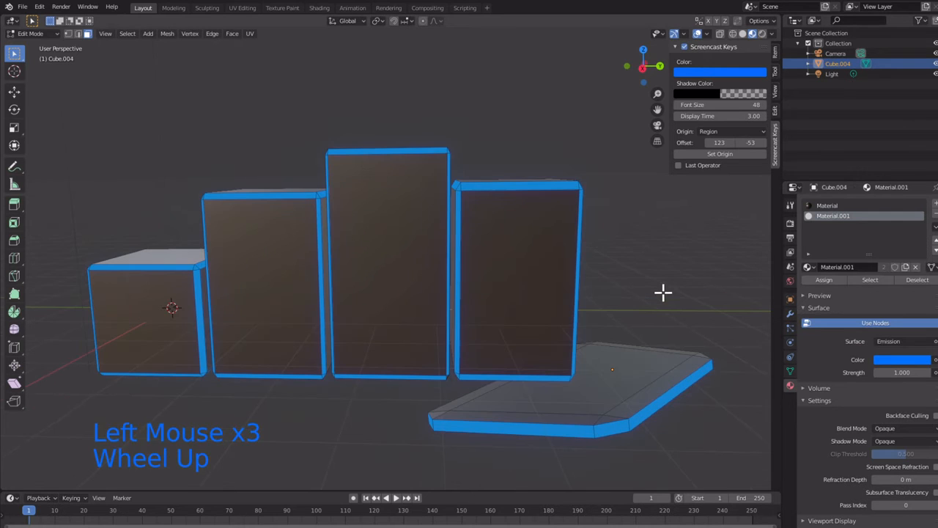
drag(883, 371, 932, 371)
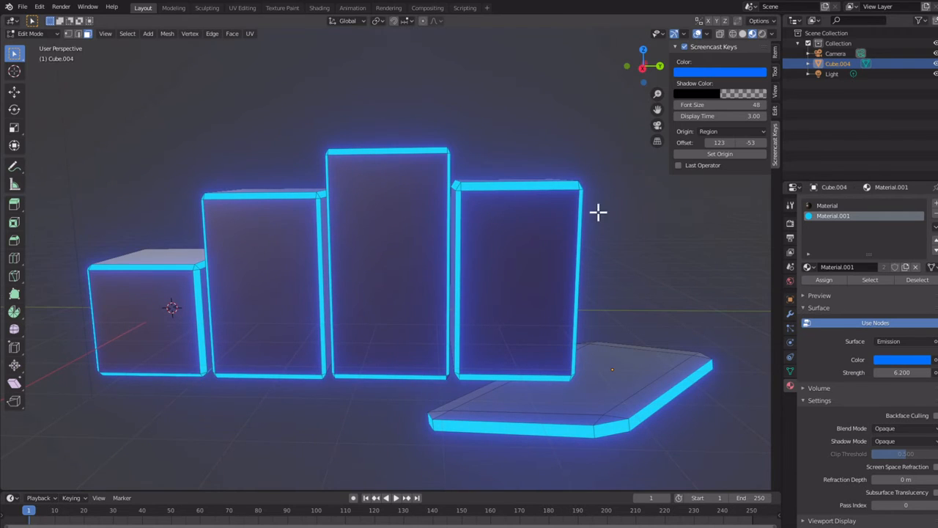
Step: Examine the glow on the edges of the blocks and the slab from near, far and slightly different angles
scroll(481, 402, down, 1)
scroll(480, 396, up, 2)
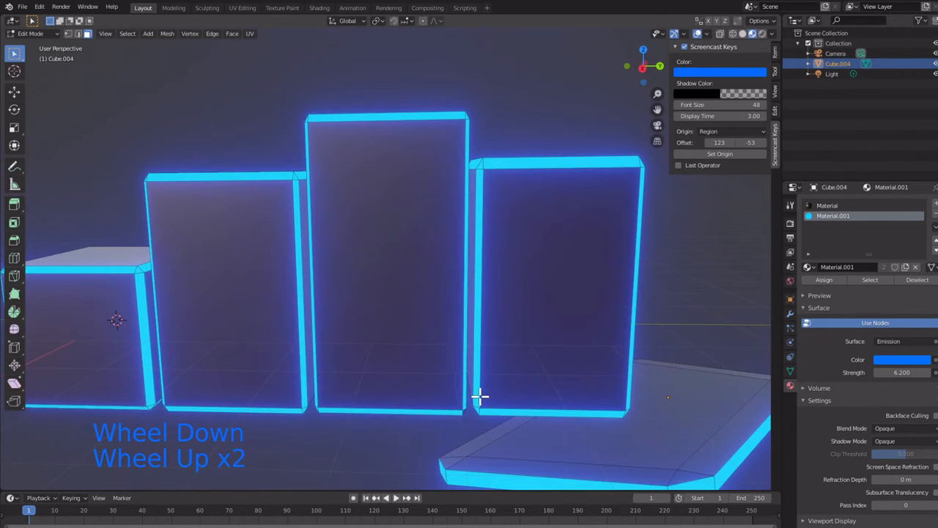
scroll(479, 396, down, 1)
scroll(479, 394, up, 1)
scroll(480, 394, down, 1)
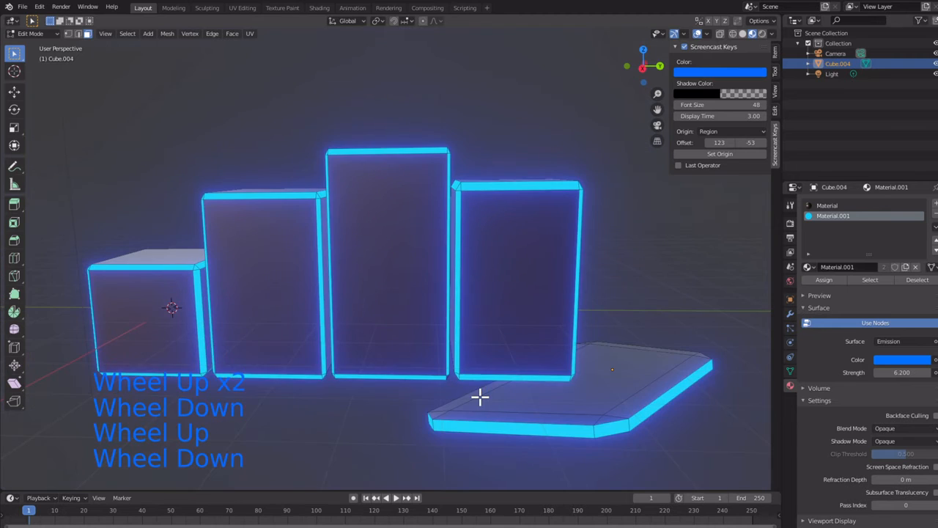
scroll(459, 382, up, 1)
scroll(458, 383, down, 1)
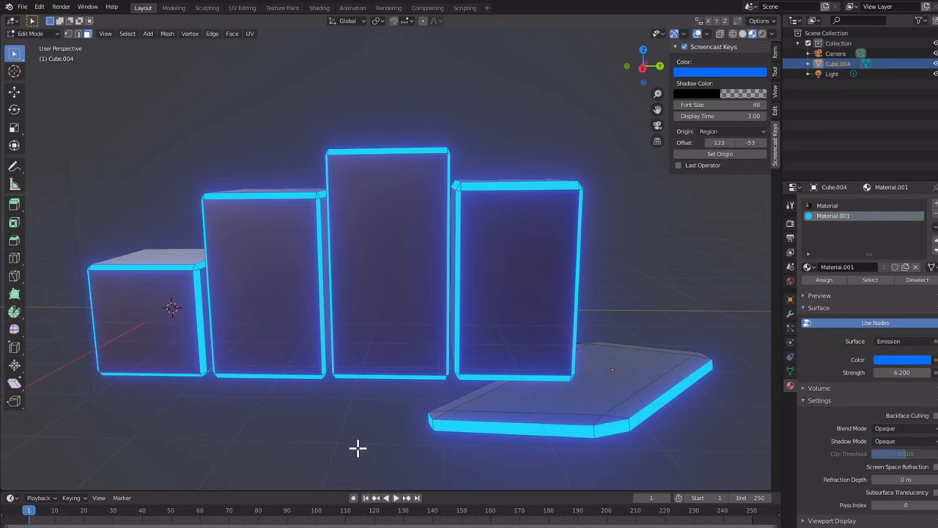
scroll(327, 342, down, 5)
scroll(327, 341, up, 6)
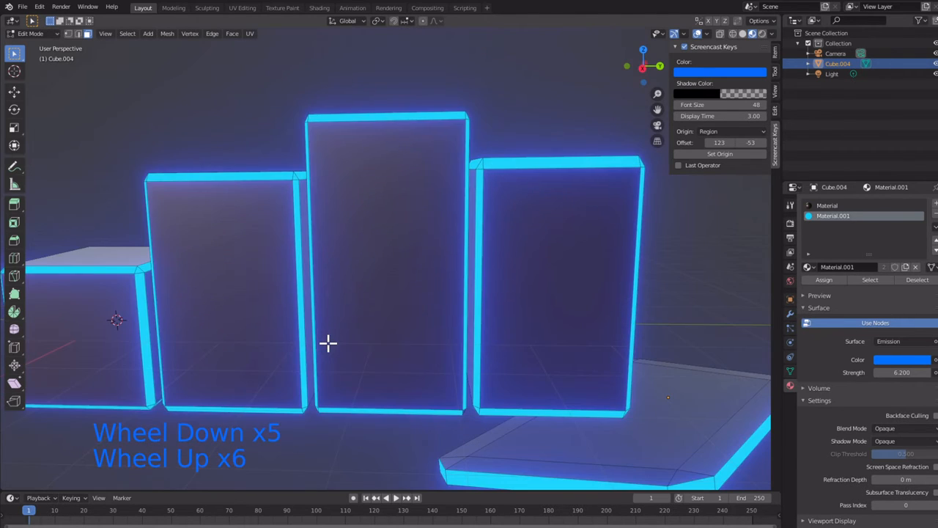
scroll(327, 342, down, 1)
mouse_move(326, 342)
middle_down()
mouse_move(481, 367)
mouse_move(254, 337)
mouse_move(323, 332)
mouse_move(360, 352)
mouse_move(329, 322)
mouse_move(329, 349)
mouse_move(319, 338)
middle_up()
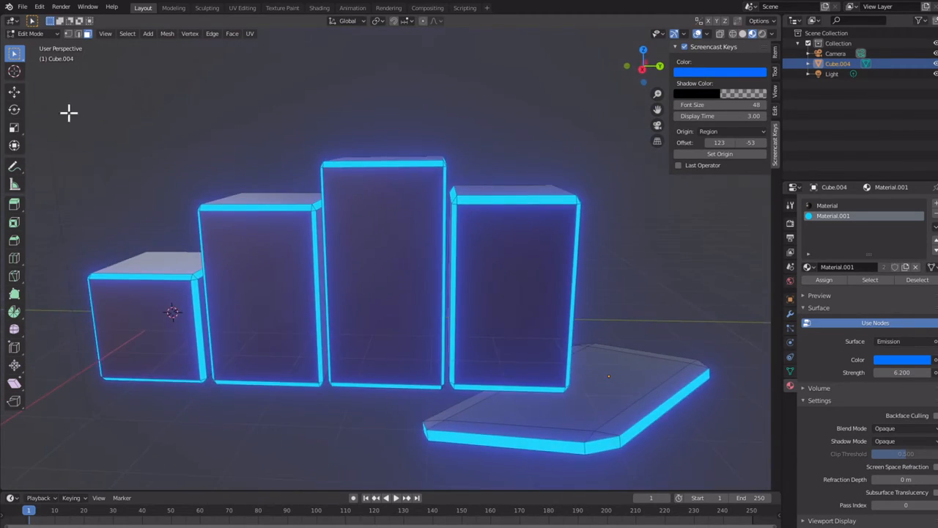
click(22, 7)
mouse_move(354, 316)
middle_down()
mouse_move(41, 291)
mouse_move(367, 293)
mouse_move(335, 308)
mouse_move(345, 307)
middle_up()
Step: Raise the emission strength of Material.001 to 19.1 and view the glow from farther away
mouse_move(919, 373)
mouse_down()
mouse_move(937, 372)
mouse_move(916, 372)
mouse_up()
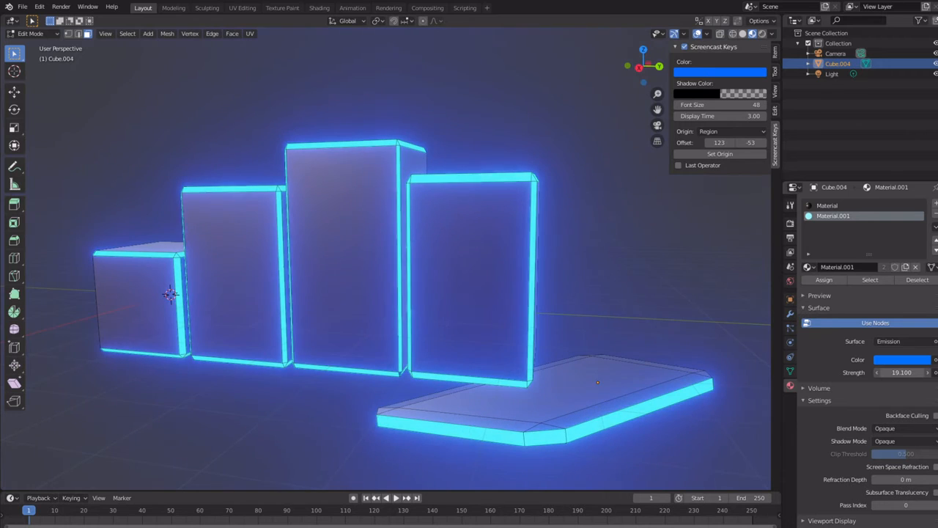
scroll(225, 266, down, 2)
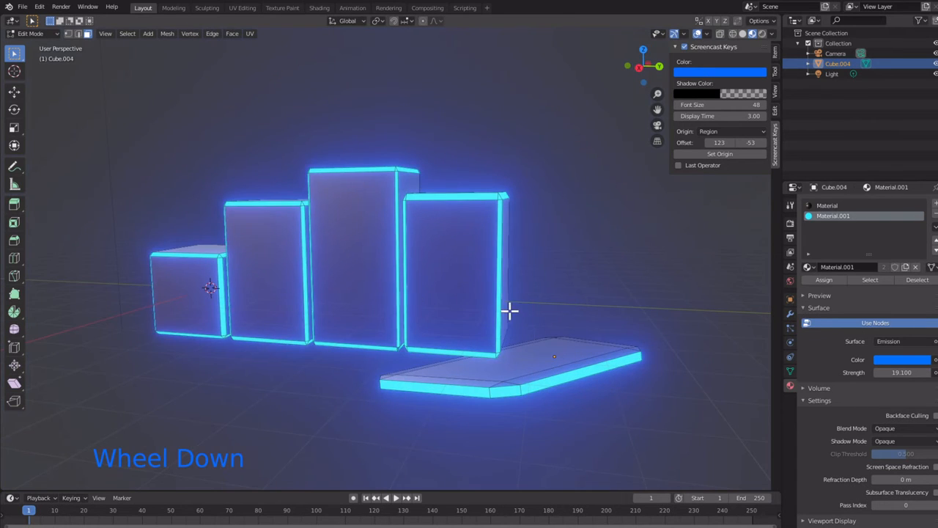
scroll(508, 310, down, 1)
Step: Set the emission strength of Material.001 to 10
click(909, 373)
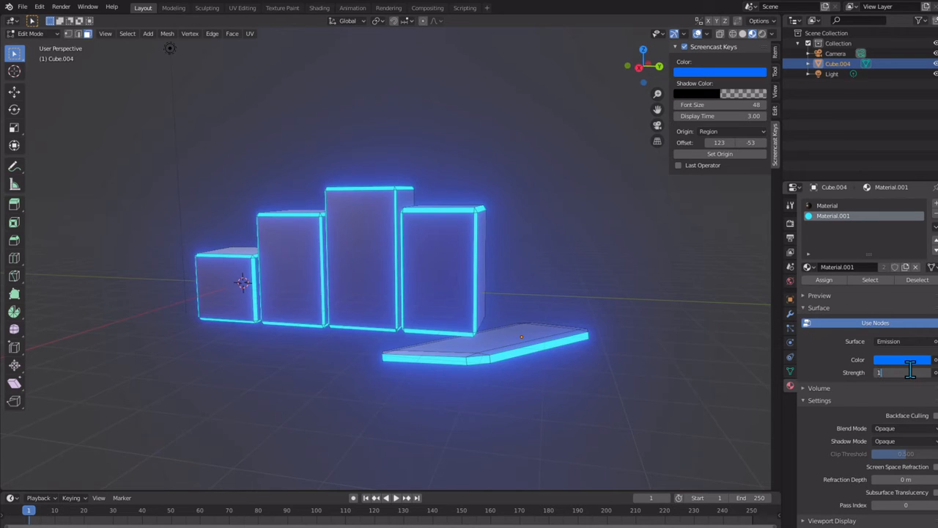
text(10)
key(Return)
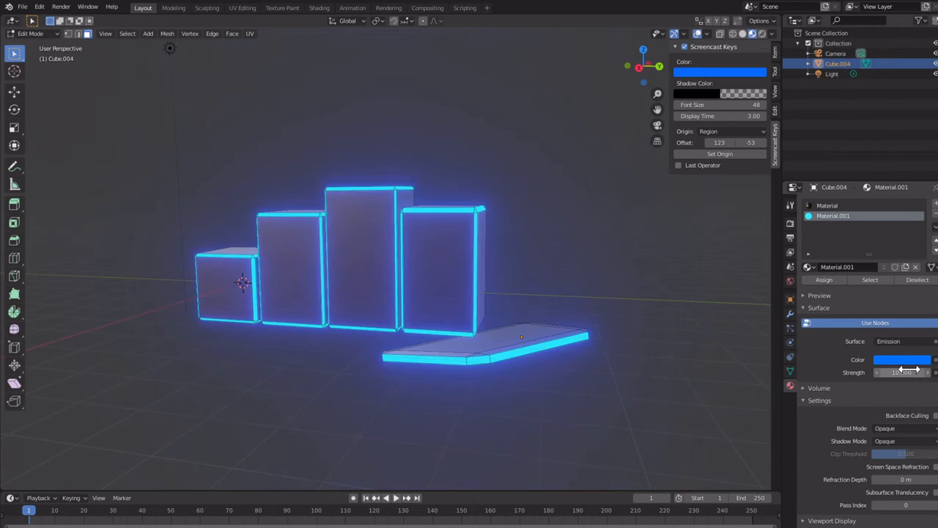
Step: Raise the Bloom intensity slightly in the Eevee render settings to strengthen the glow around the blocks and slab
scroll(478, 277, up, 5)
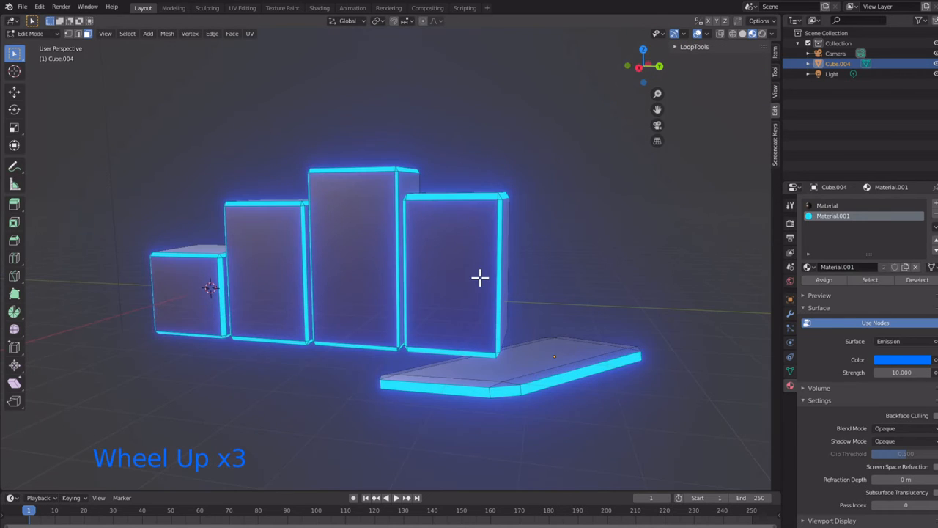
scroll(478, 277, down, 1)
middle_drag(479, 266, 557, 271)
click(790, 222)
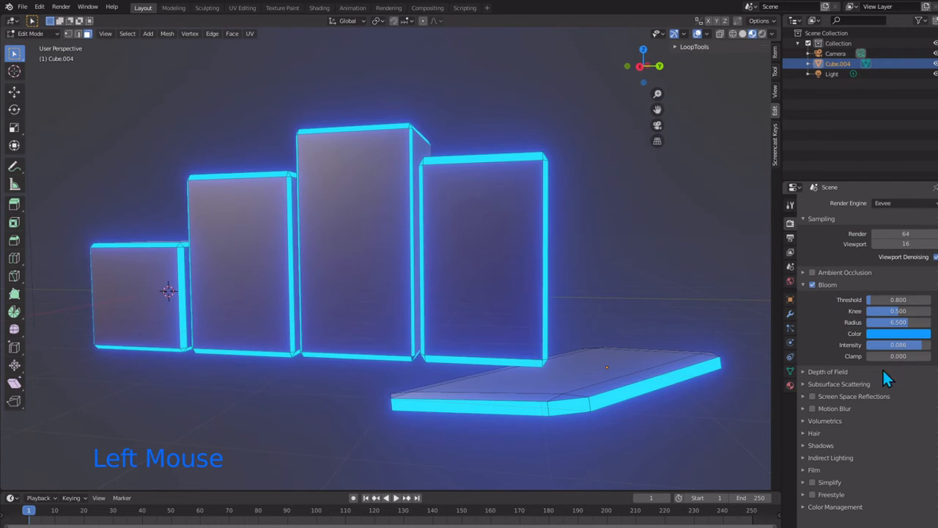
drag(904, 346, 913, 346)
scroll(530, 283, down, 2)
middle_drag(529, 283, 472, 332)
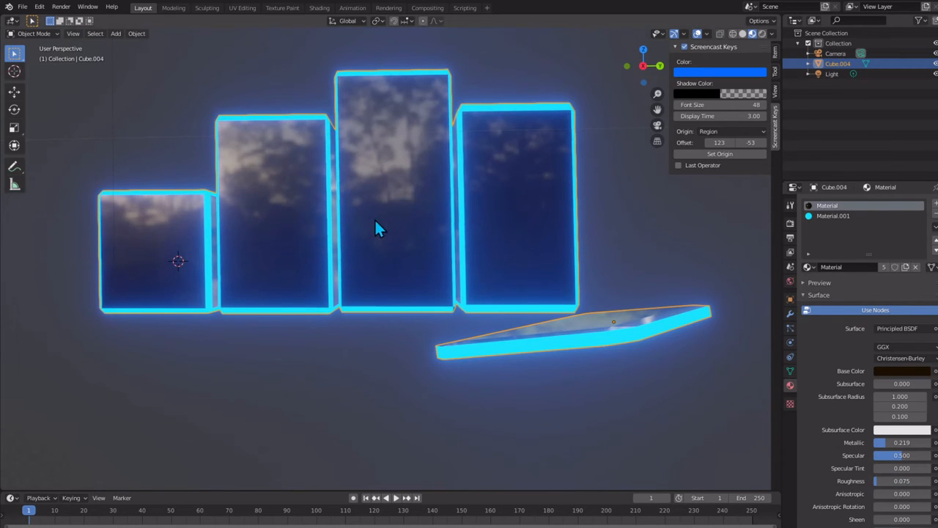
Step: Examine the glowing edges and the reflections on the dark blocks and slab from near, far and varying heights
mouse_move(379, 226)
middle_down()
mouse_move(335, 241)
mouse_move(358, 270)
mouse_move(371, 258)
mouse_move(371, 231)
middle_up()
scroll(370, 247, up, 2)
scroll(370, 246, down, 1)
scroll(370, 240, down, 1)
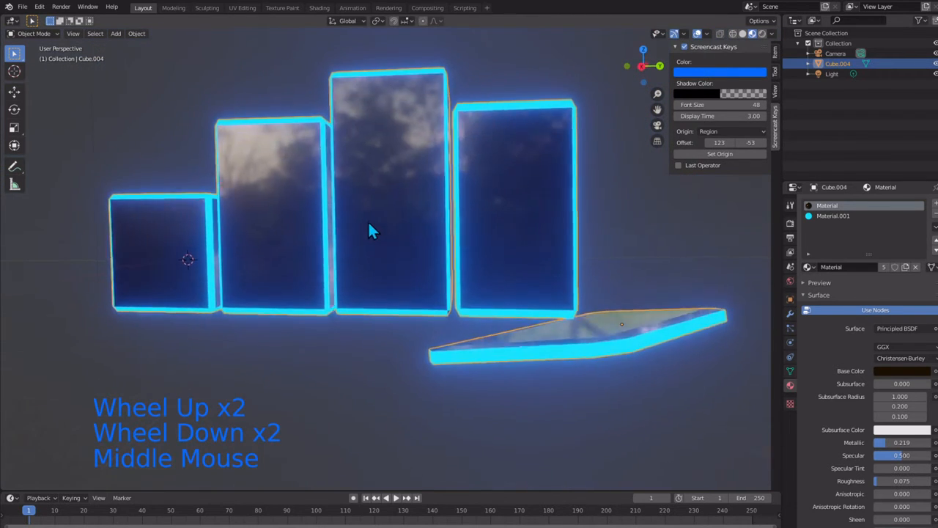
scroll(624, 272, up, 1)
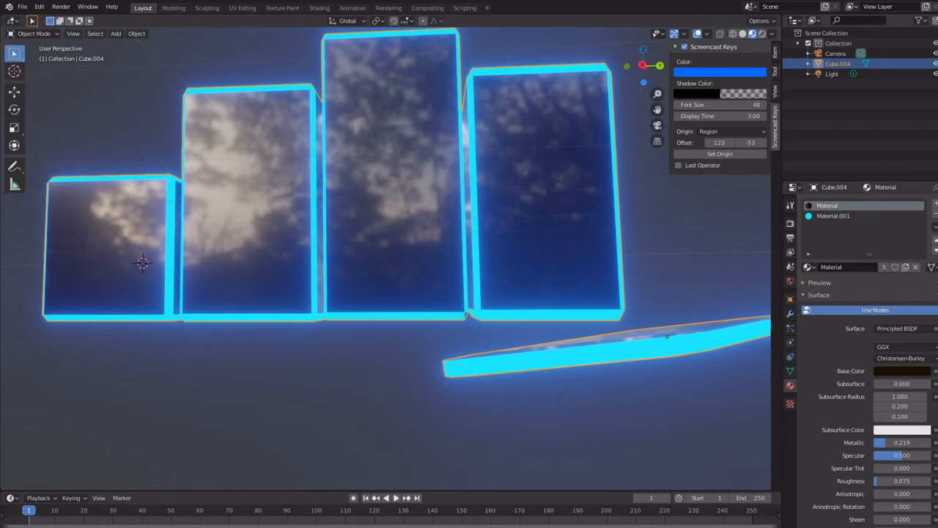
mouse_move(503, 345)
middle_down()
mouse_move(471, 360)
mouse_move(358, 339)
mouse_move(27, 341)
mouse_move(771, 355)
mouse_move(22, 346)
mouse_move(180, 301)
mouse_move(250, 321)
mouse_move(310, 356)
mouse_move(504, 364)
mouse_move(515, 354)
mouse_move(506, 342)
mouse_move(507, 368)
mouse_move(508, 345)
middle_up()
scroll(506, 349, down, 1)
scroll(511, 347, down, 1)
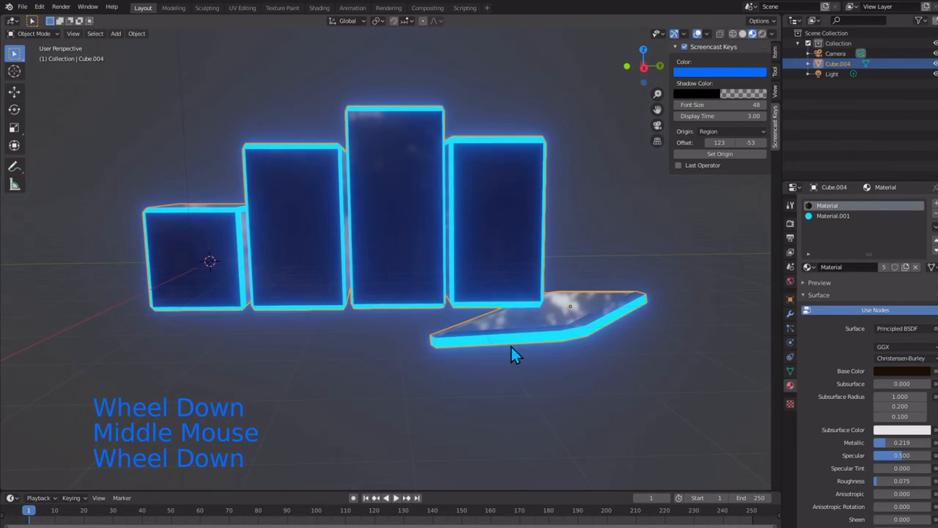
scroll(511, 347, up, 2)
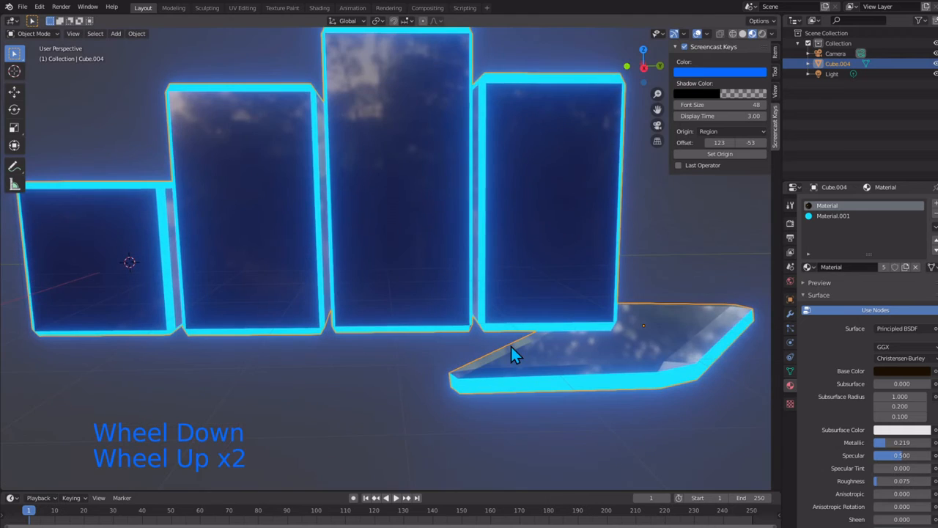
scroll(511, 346, down, 1)
shift+middle_drag(505, 354, 484, 396)
scroll(498, 394, up, 1)
scroll(487, 372, down, 1)
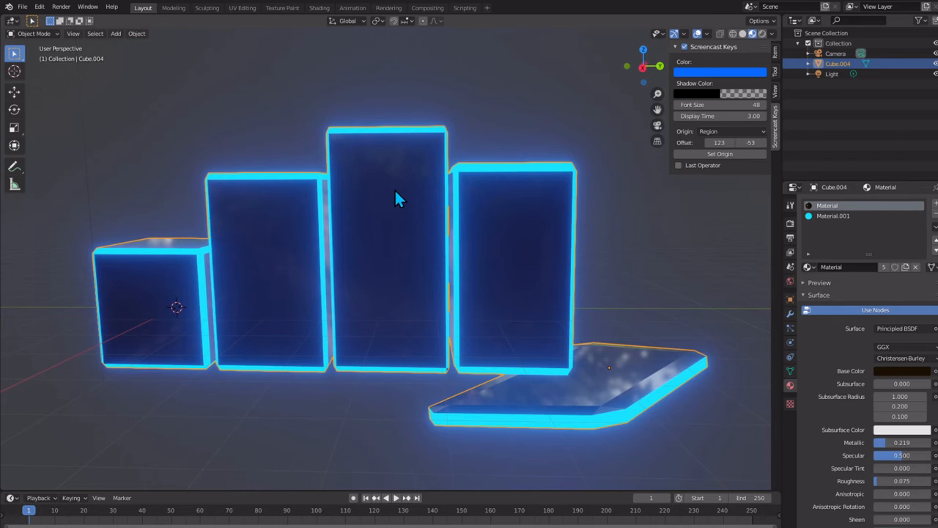
scroll(394, 193, up, 1)
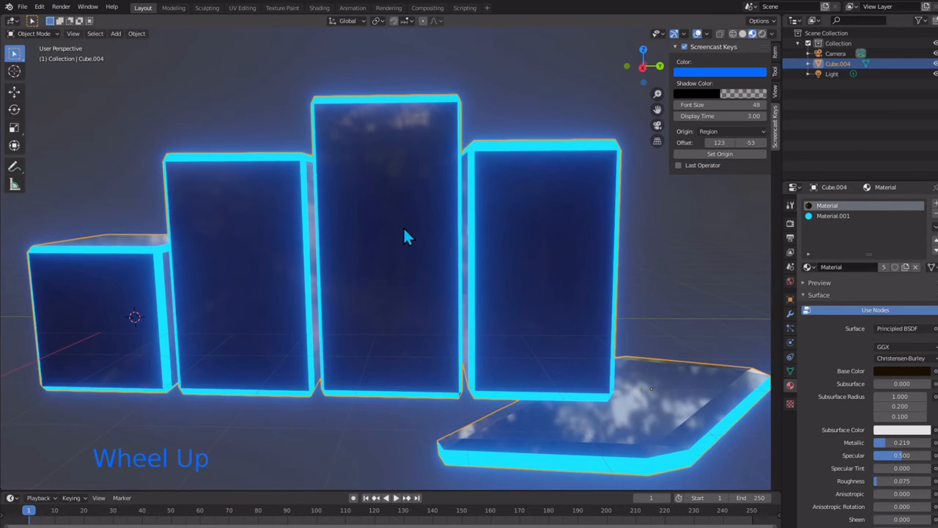
shift+middle_drag(404, 235, 416, 213)
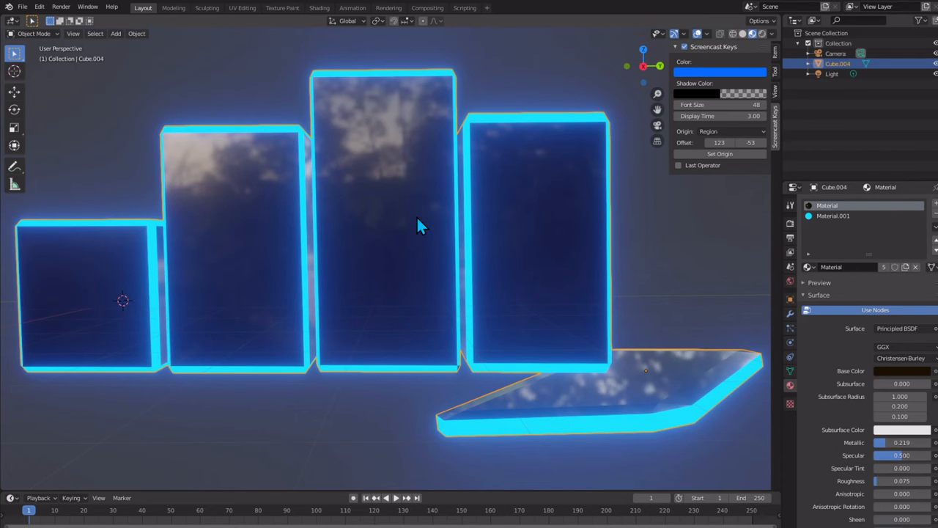
mouse_move(375, 225)
middle_down()
mouse_move(453, 228)
mouse_move(383, 231)
mouse_move(393, 227)
middle_up()
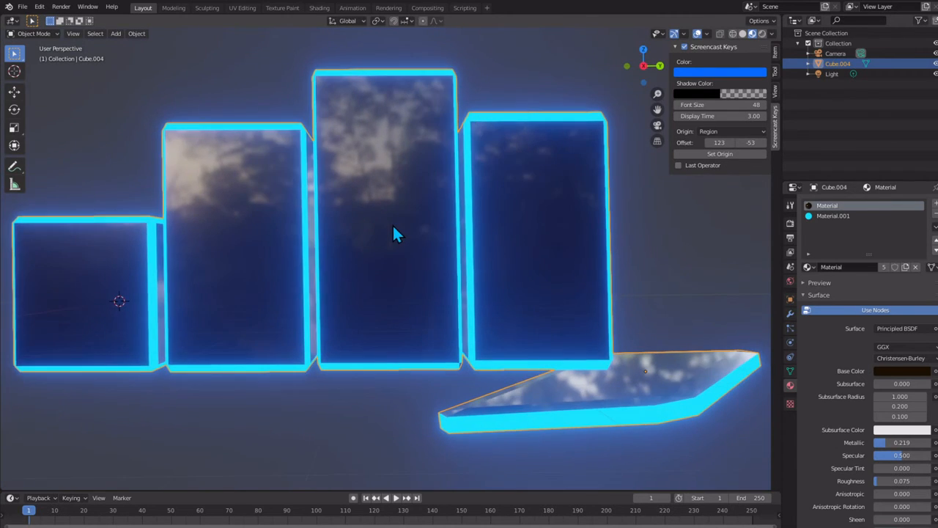
scroll(393, 227, down, 1)
scroll(393, 227, up, 1)
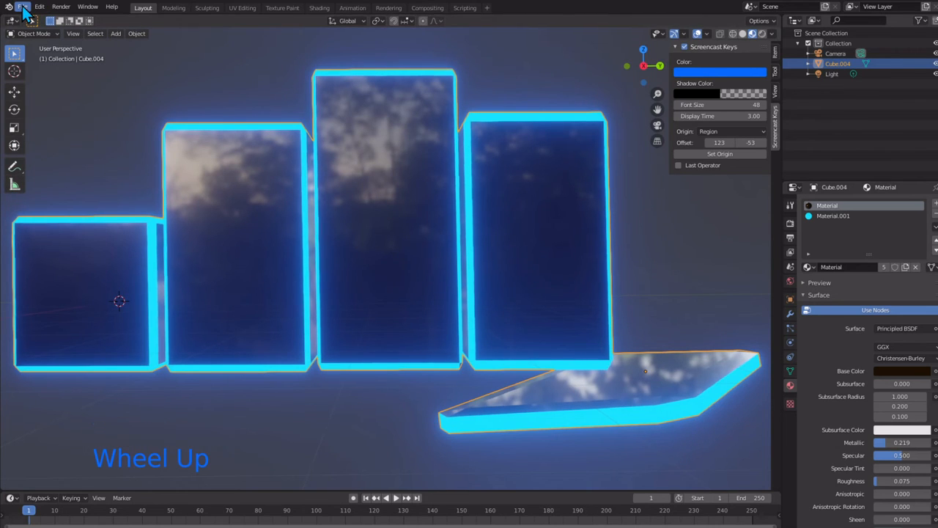
scroll(29, 22, down, 1)
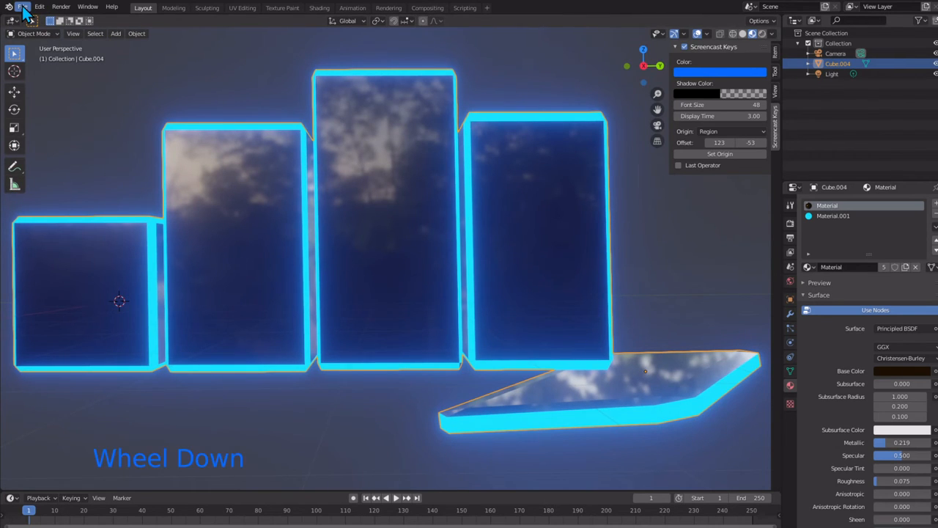
scroll(81, 122, down, 1)
scroll(81, 122, up, 1)
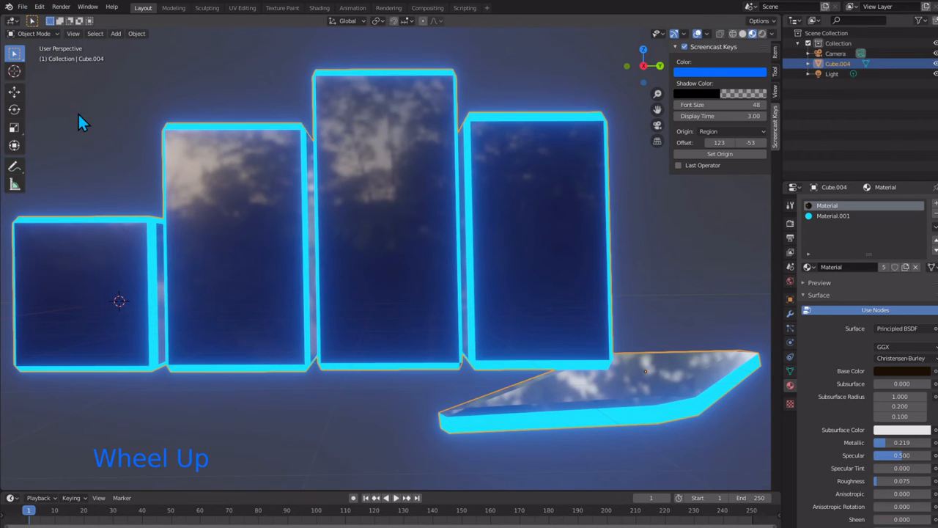
Step: Save the current file
click(23, 7)
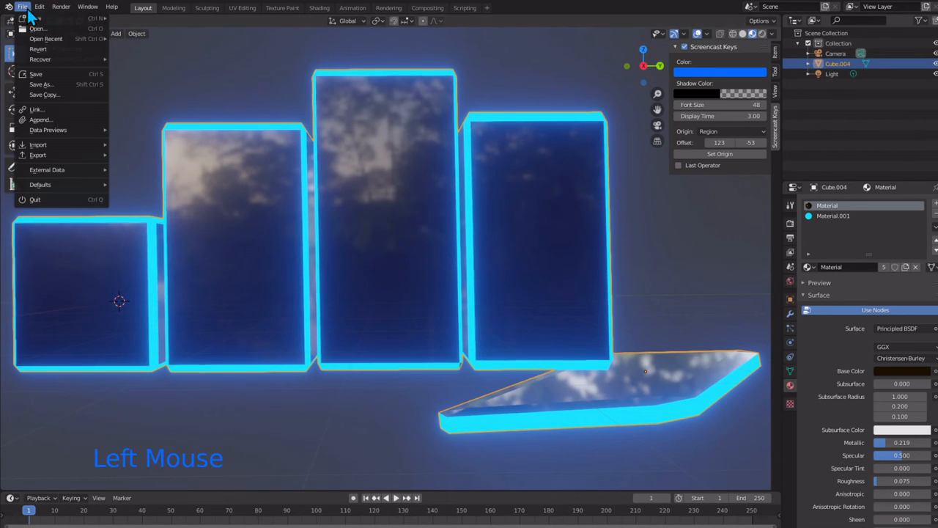
click(50, 73)
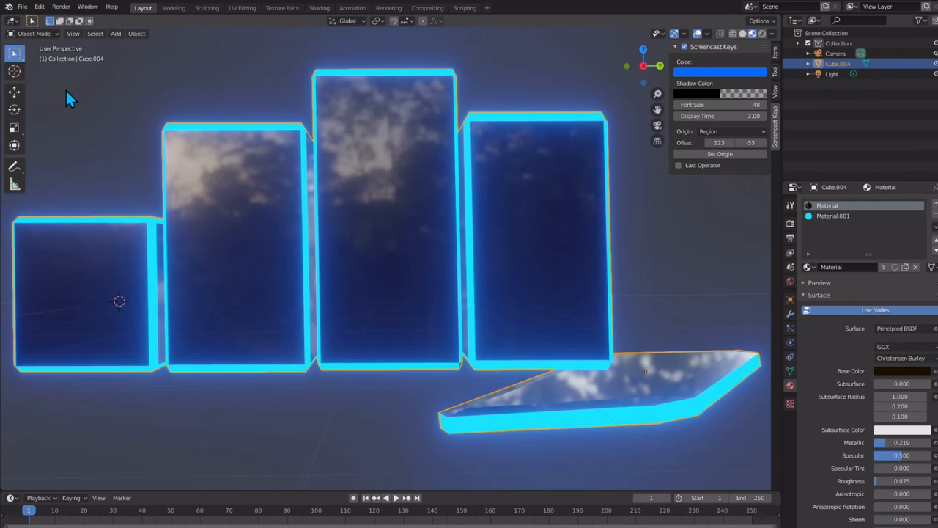
Step: Change the surface shader of the first material, Material, from Principled BSDF to Translucent BSDF
middle_drag(69, 97, 135, 104)
shift+scroll(126, 108, up, 1)
scroll(135, 104, down, 1)
scroll(135, 104, up, 1)
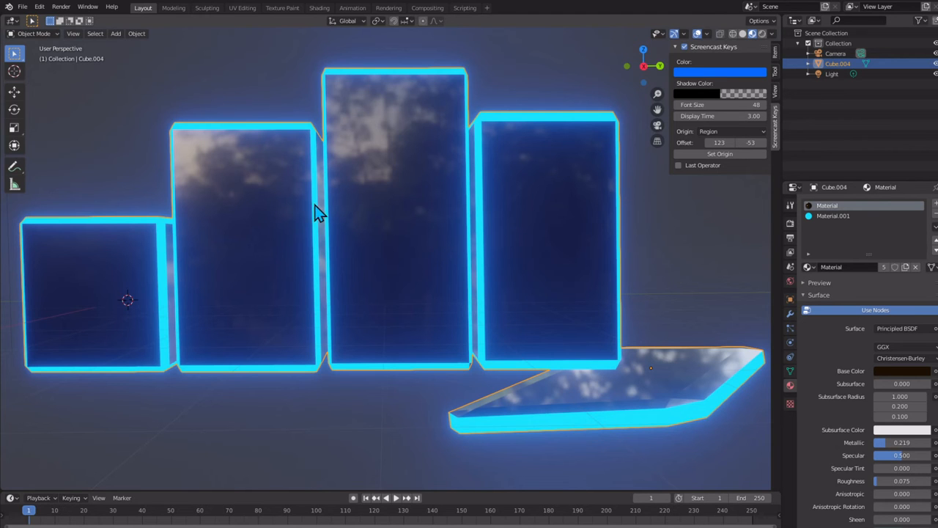
middle_drag(315, 210, 321, 233)
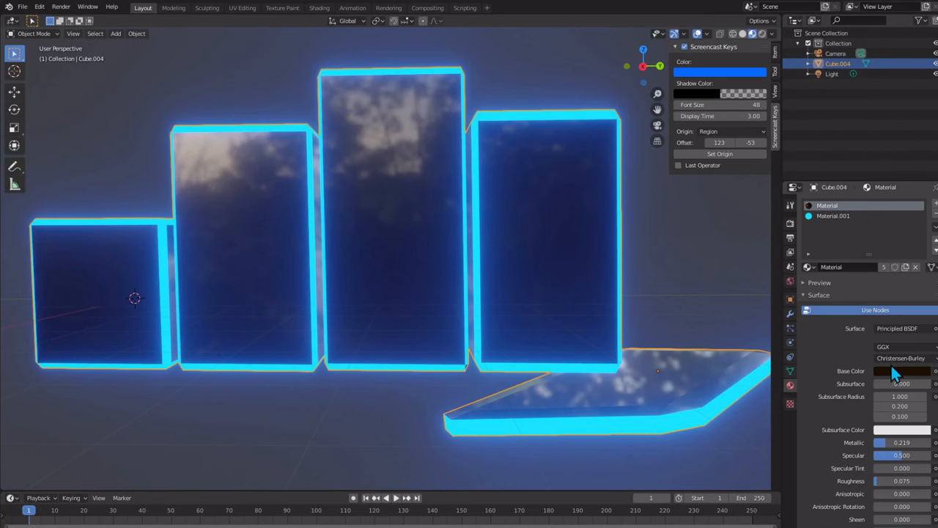
click(911, 329)
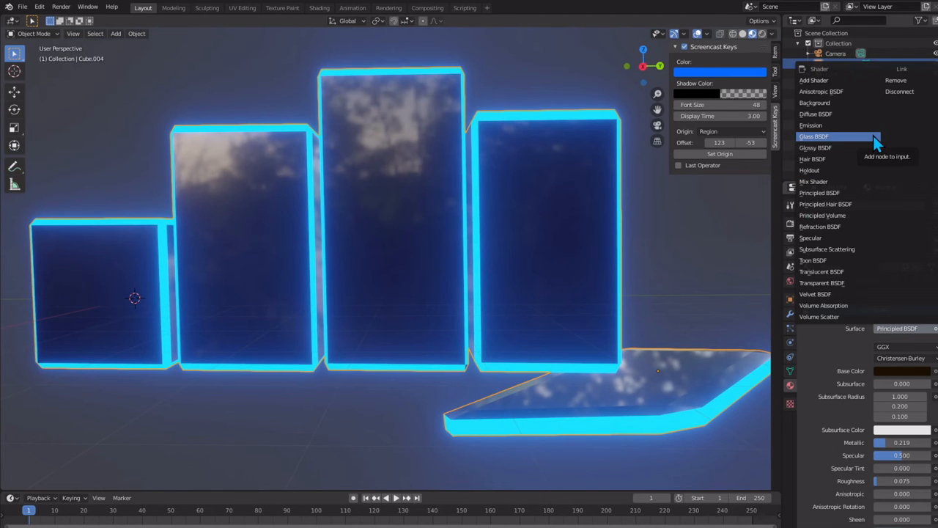
click(859, 271)
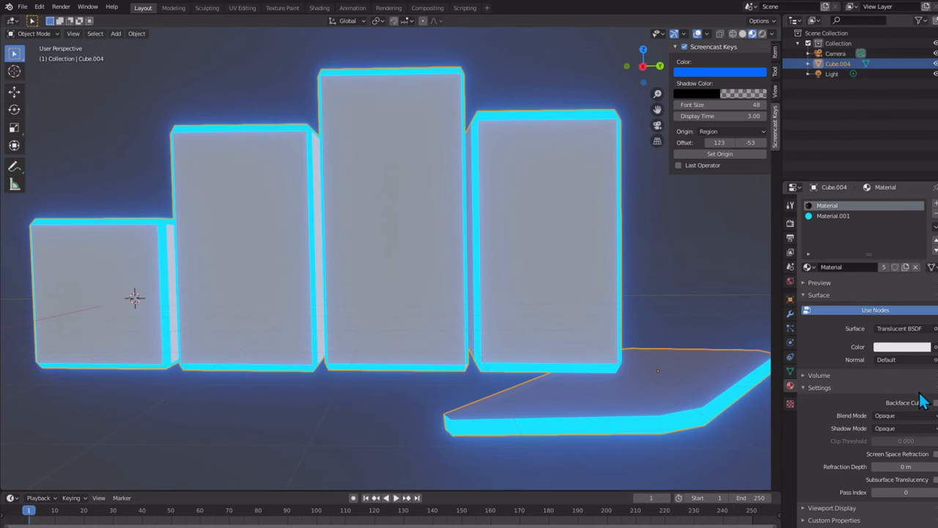
Step: Set the blend mode of Material to Alpha Blend and its shadow mode to Alpha Hashed
click(931, 416)
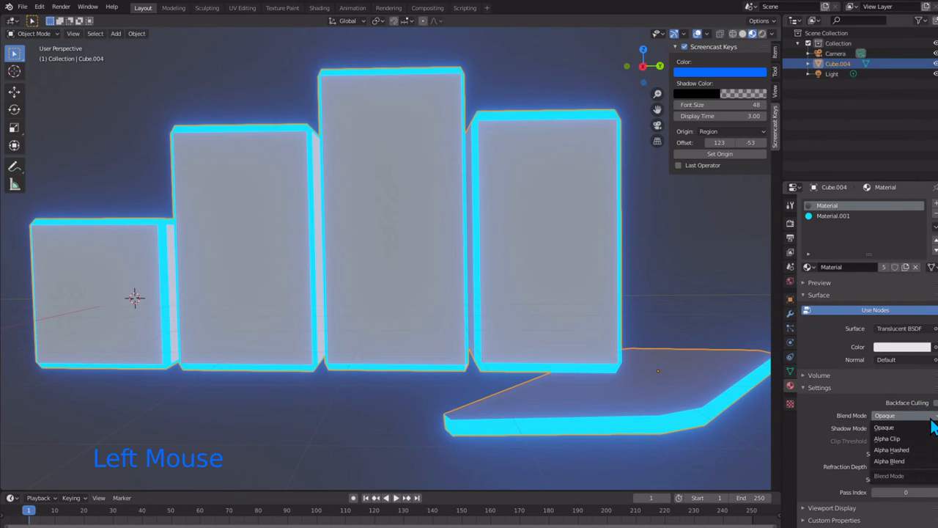
click(920, 449)
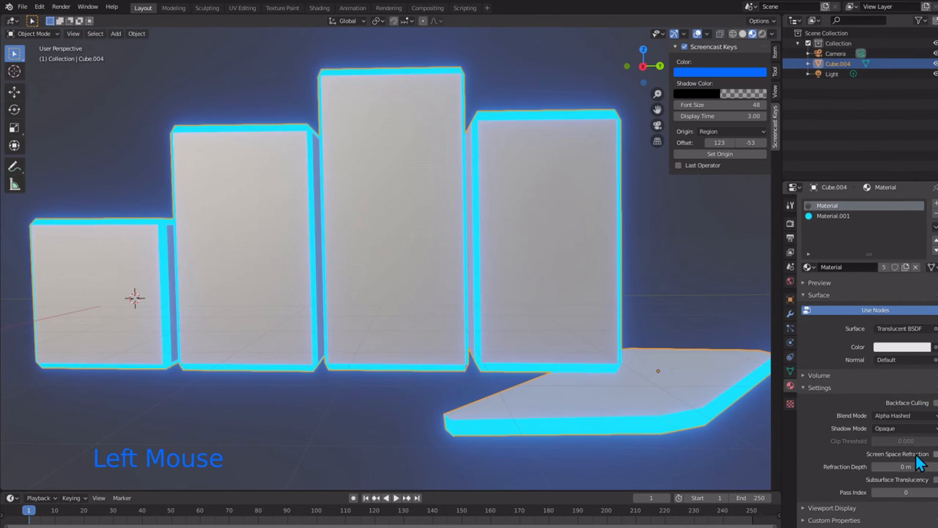
click(918, 431)
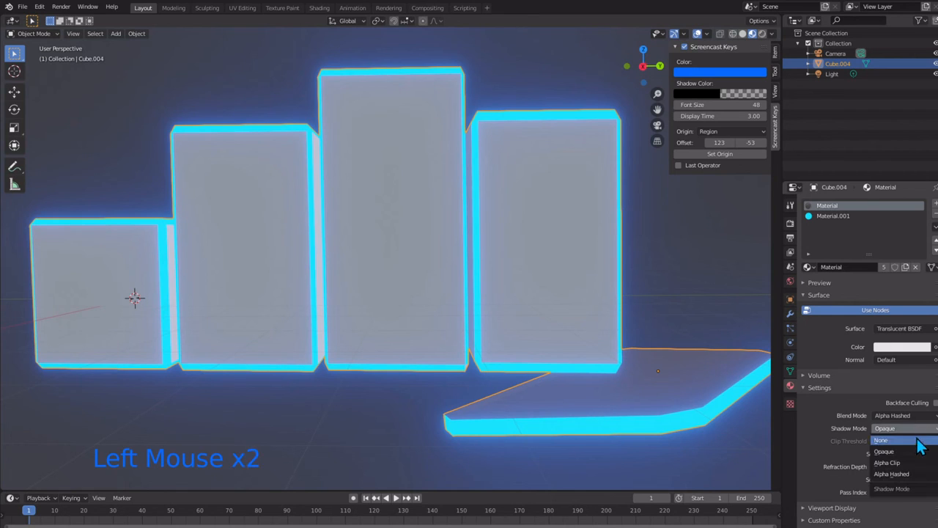
click(911, 473)
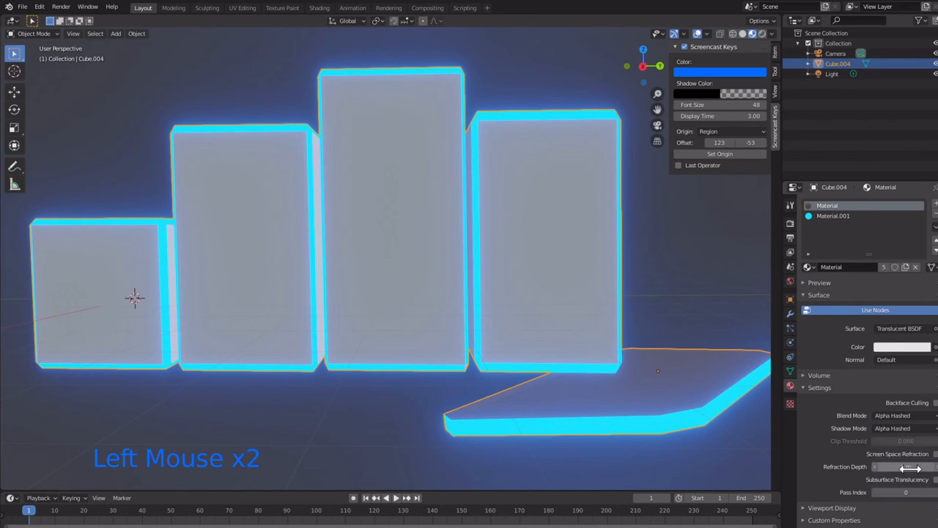
click(911, 429)
click(911, 415)
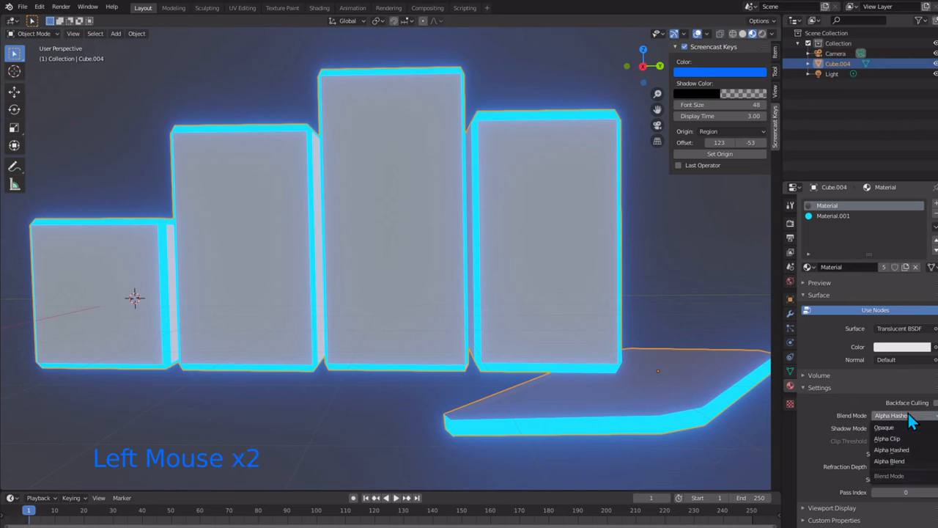
click(911, 461)
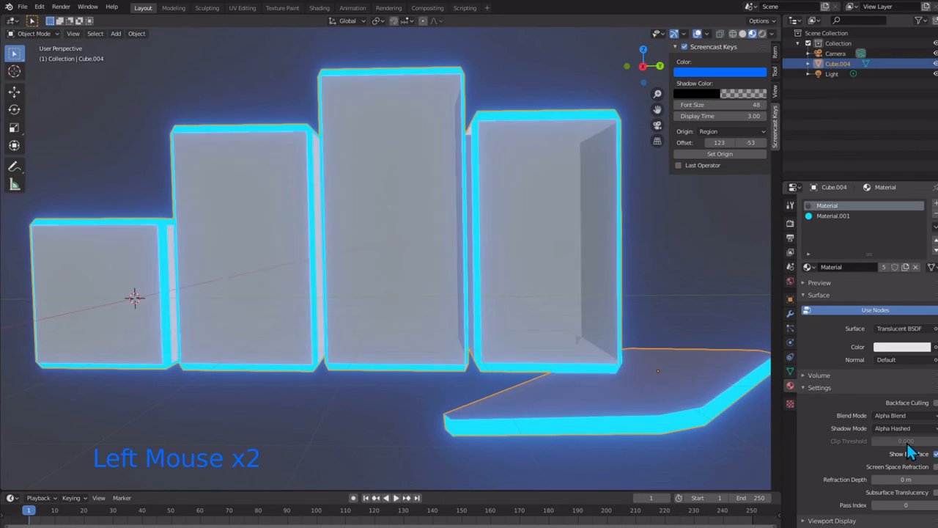
Step: Darken the translucent color of Material to a value of 0.140 and check the result on the blocks and slab
mouse_move(511, 291)
middle_down()
mouse_move(530, 315)
mouse_move(587, 342)
mouse_move(550, 381)
mouse_move(508, 310)
mouse_move(534, 303)
mouse_move(578, 329)
mouse_move(492, 307)
mouse_move(469, 322)
mouse_move(494, 315)
mouse_move(375, 323)
mouse_move(429, 368)
mouse_move(530, 297)
mouse_move(597, 303)
mouse_move(513, 318)
mouse_move(501, 307)
middle_up()
scroll(500, 307, down, 2)
scroll(500, 306, up, 1)
scroll(457, 357, up, 2)
scroll(456, 351, up, 2)
scroll(513, 318, down, 5)
scroll(513, 318, up, 2)
click(887, 349)
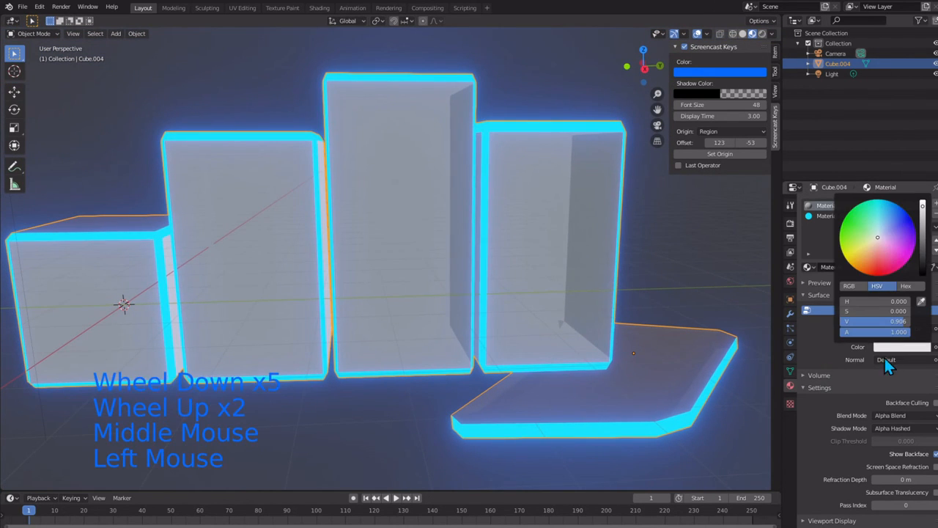
drag(922, 253, 925, 272)
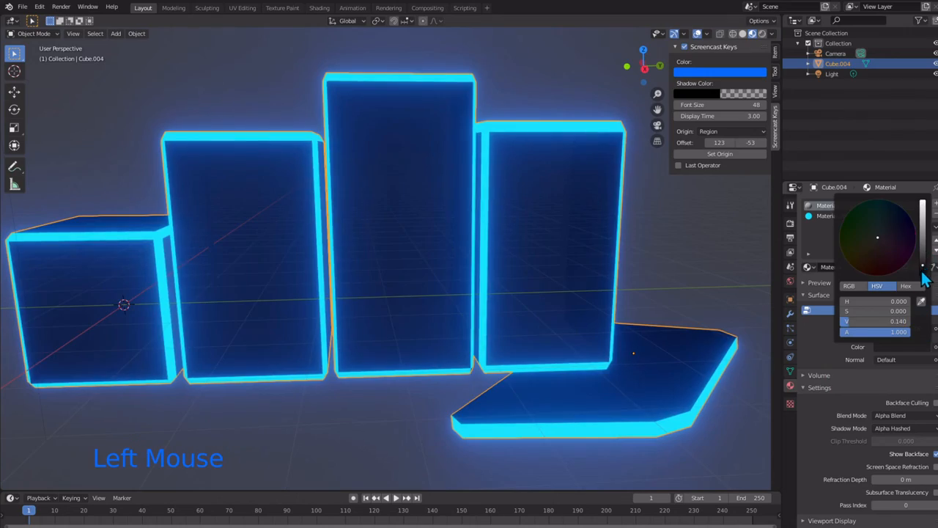
middle_drag(455, 300, 387, 279)
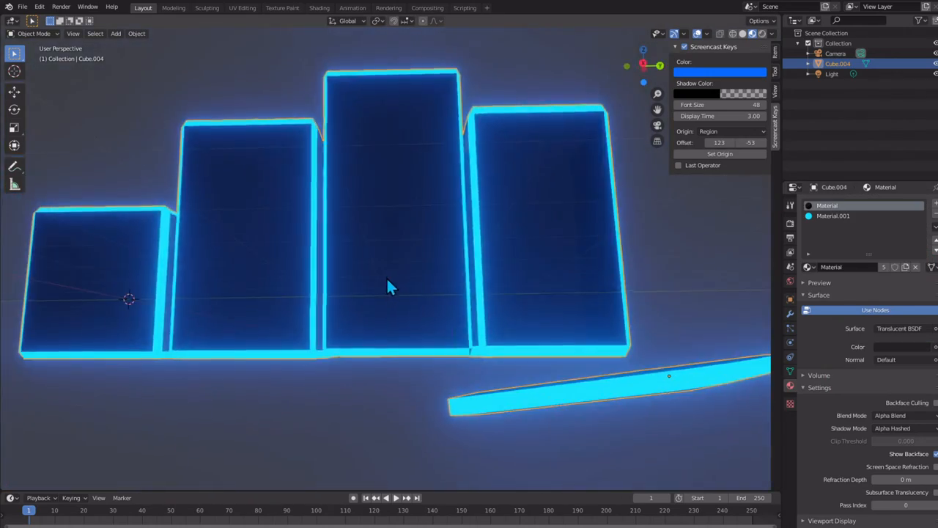
scroll(387, 288, down, 5)
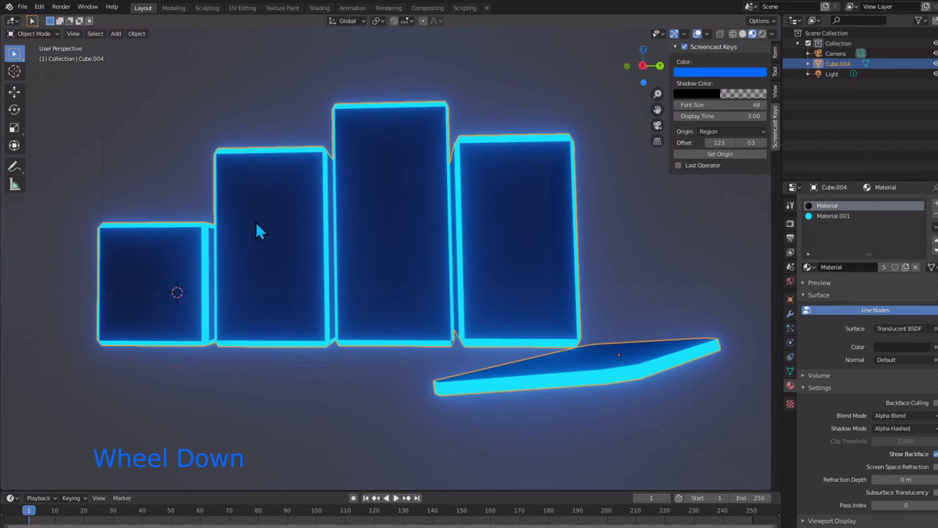
middle_drag(30, 42, 76, 94)
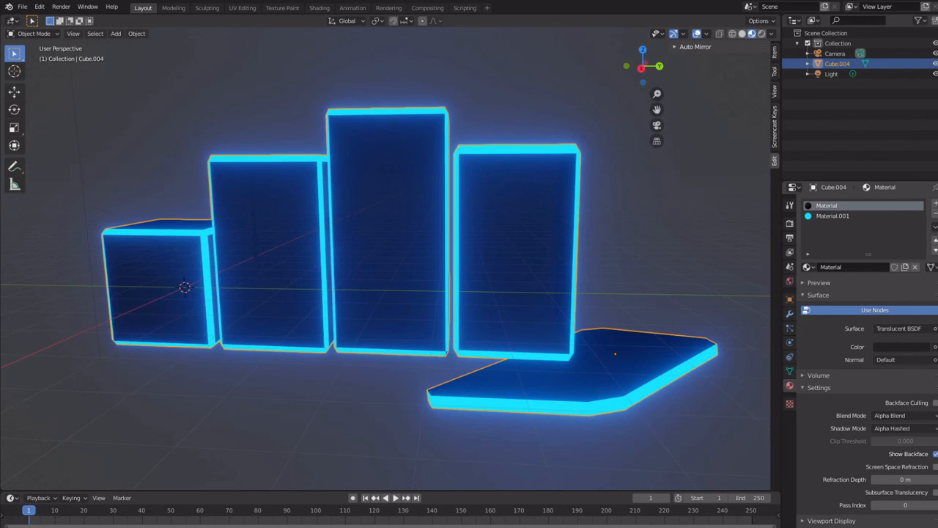
Step: Enter Edit Mode on the joined blocks and examine the smallest block's vertical edges beside its taller neighbour
middle_drag(326, 238, 595, 332)
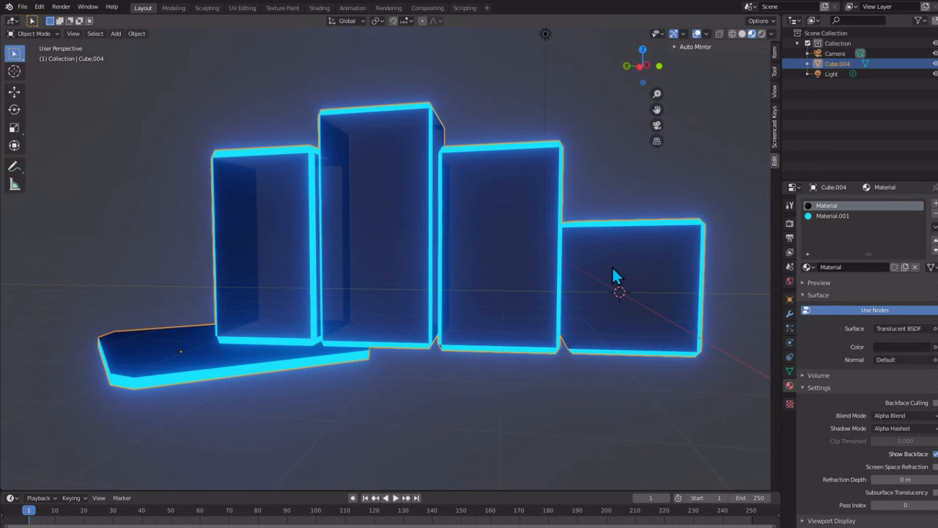
key(Tab)
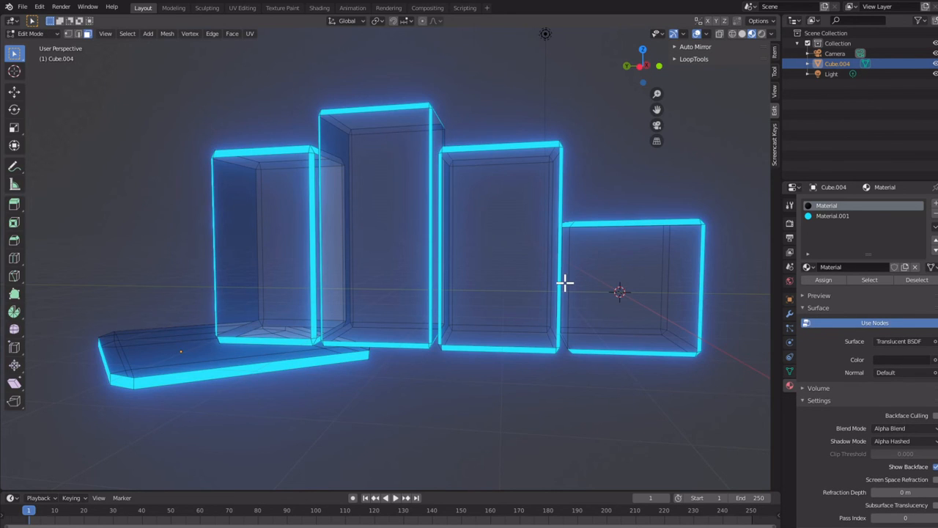
click(564, 285)
scroll(584, 280, up, 2)
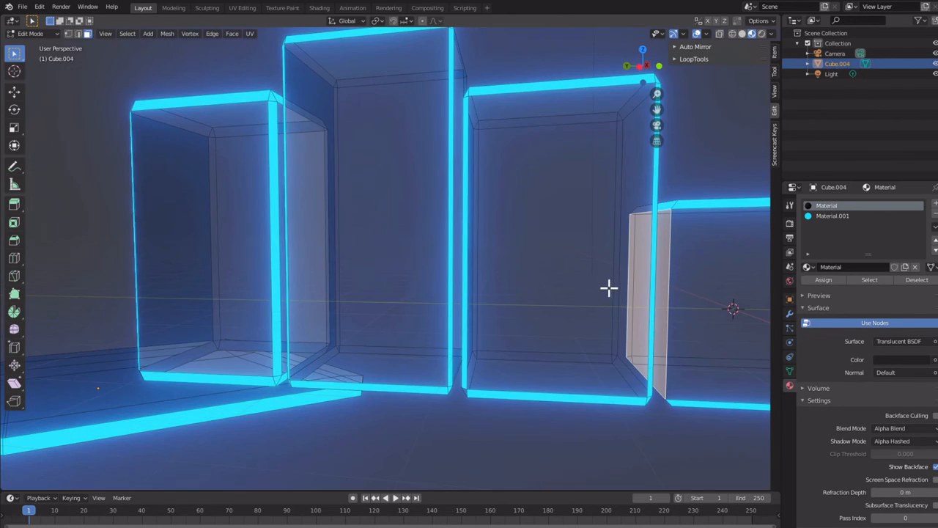
shift+middle_drag(609, 288, 464, 296)
scroll(466, 296, up, 1)
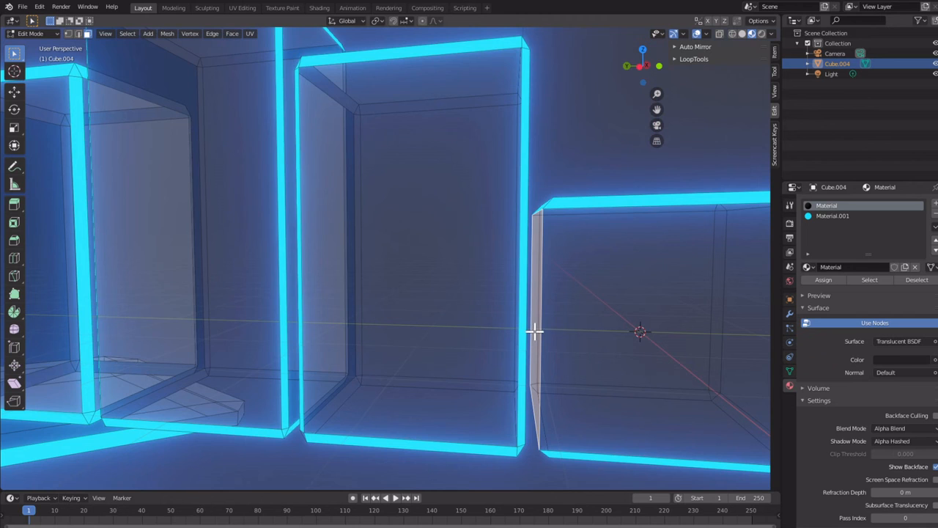
middle_drag(534, 332, 614, 313)
click(601, 258)
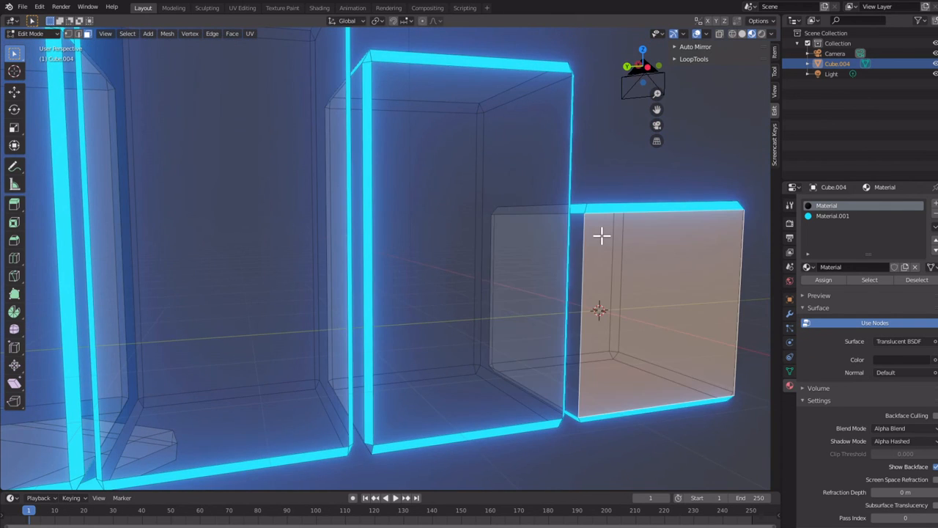
middle_drag(603, 235, 435, 209)
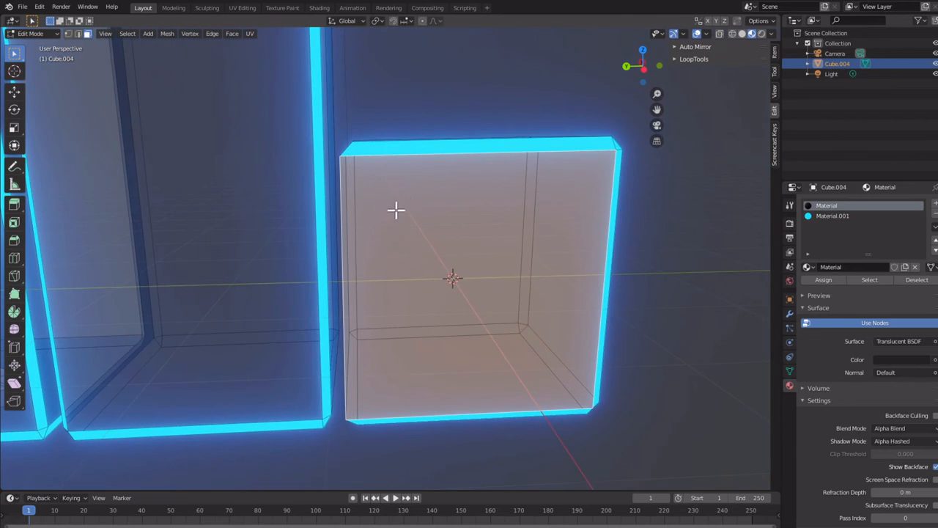
middle_drag(378, 224, 420, 225)
click(705, 291)
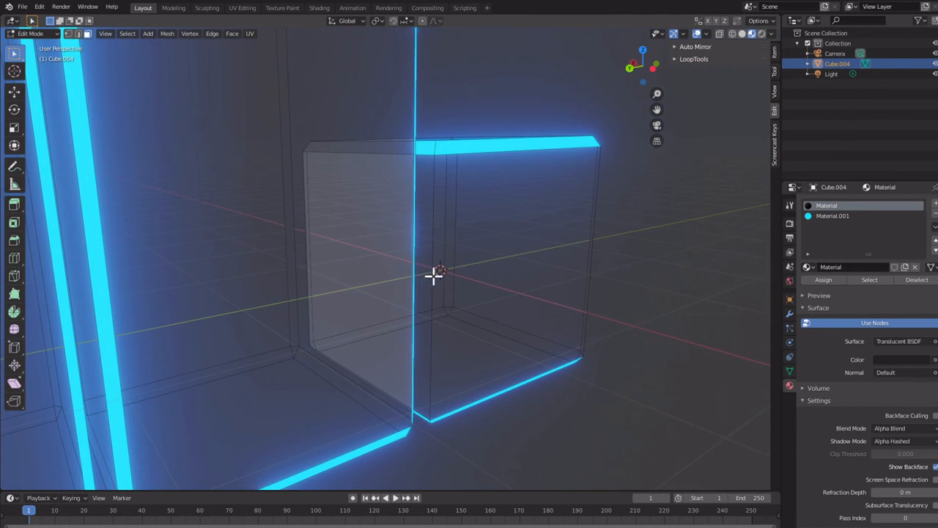
Step: Bevel the smallest block's unlit vertical edge nearest the neighbouring block into a narrow strip
click(433, 274)
key(2)
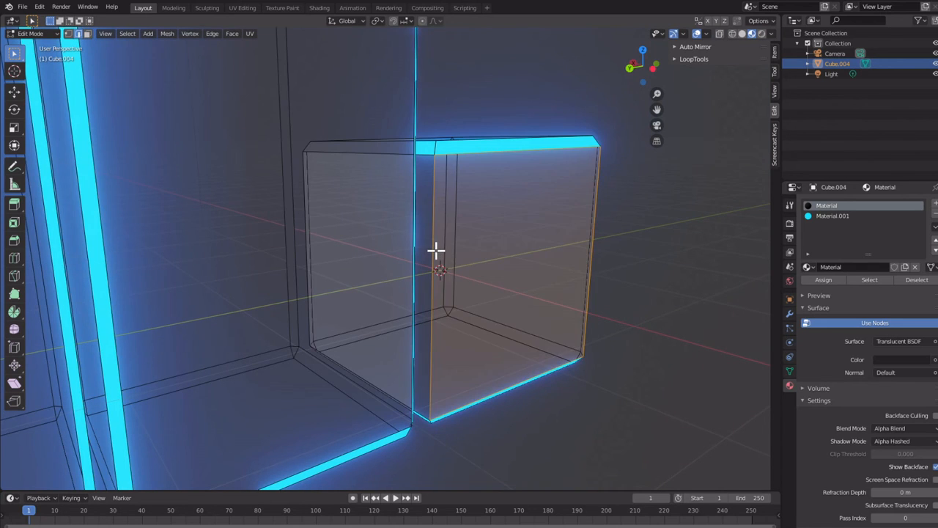
click(436, 251)
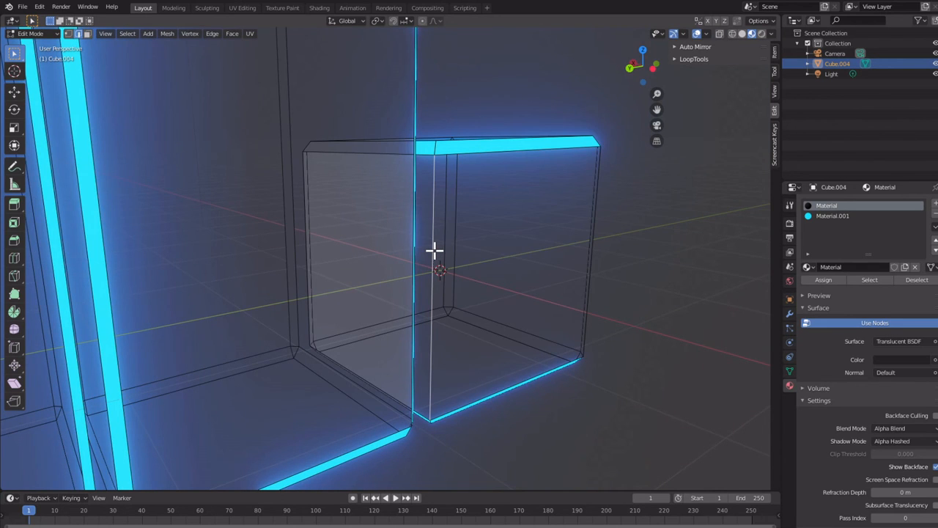
key(ctrl+b)
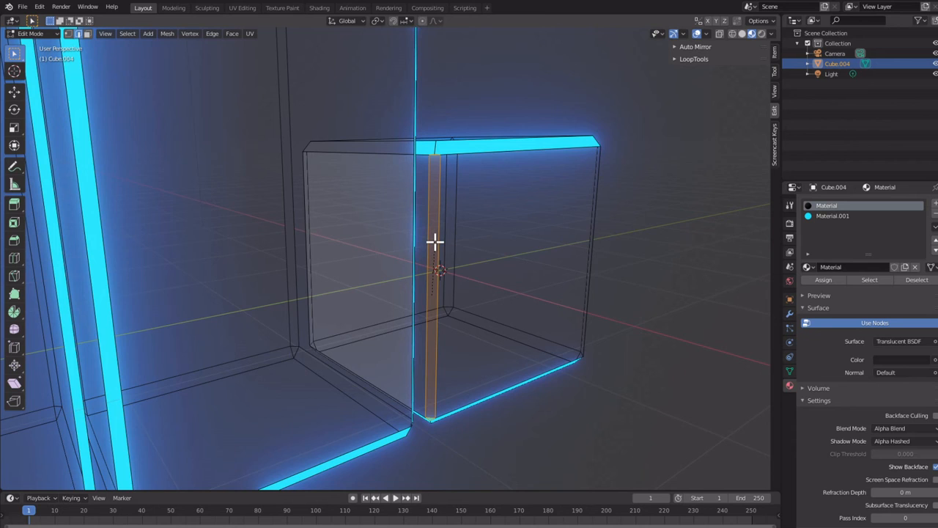
click(436, 241)
click(497, 450)
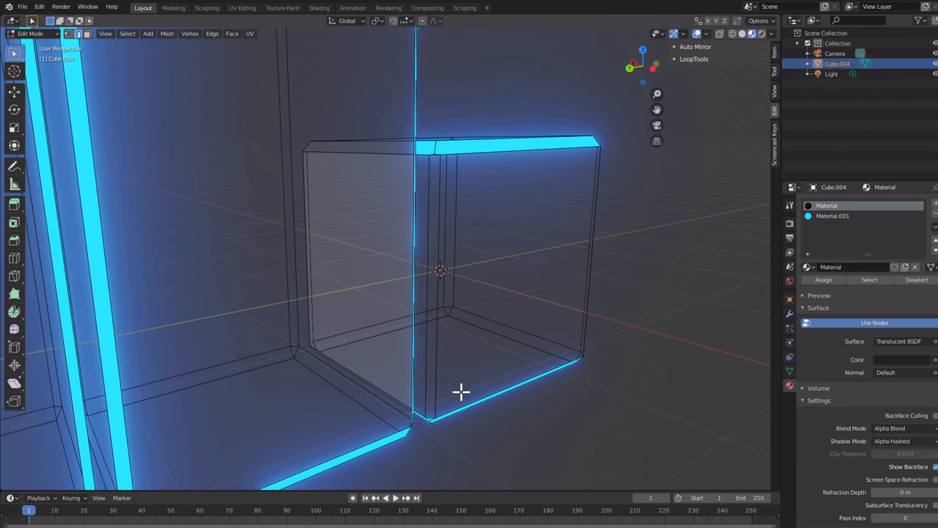
Step: Assign the emissive Material.001 to the narrow beveled face on the smallest block's vertical edge and check the whole row
click(432, 400)
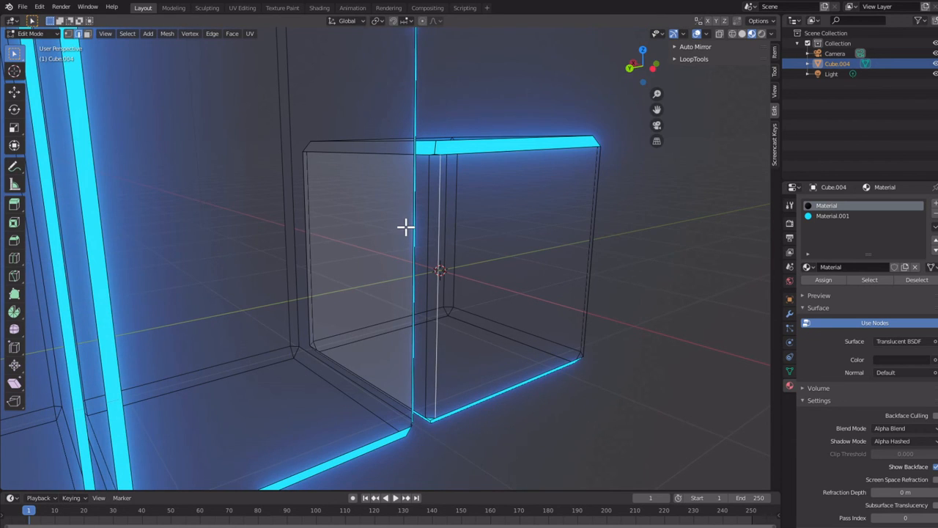
key(3)
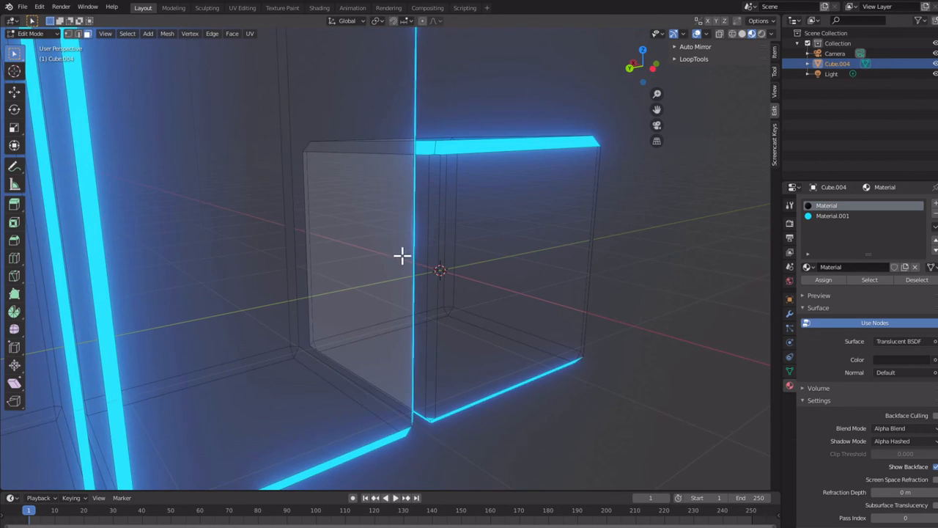
click(434, 187)
middle_drag(433, 218, 427, 247)
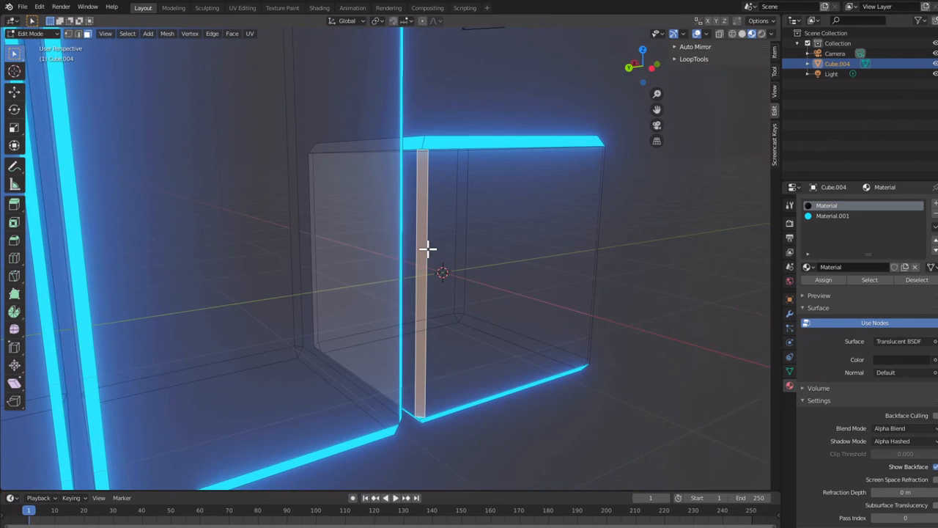
click(853, 217)
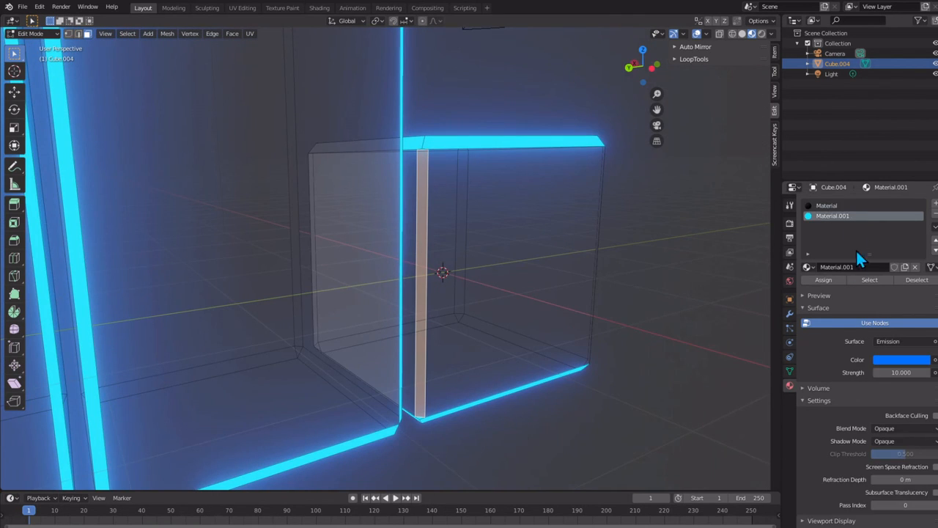
click(827, 280)
middle_drag(557, 291, 243, 114)
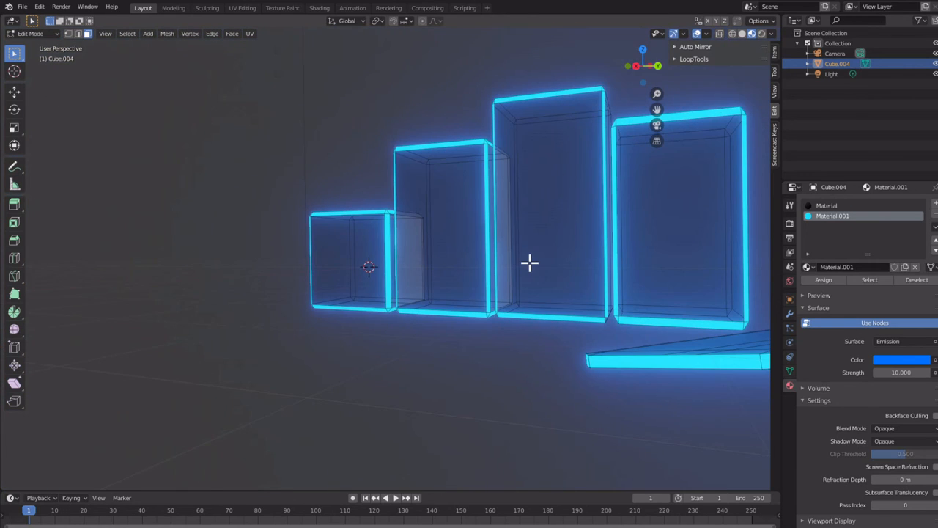
middle_drag(500, 264, 330, 255)
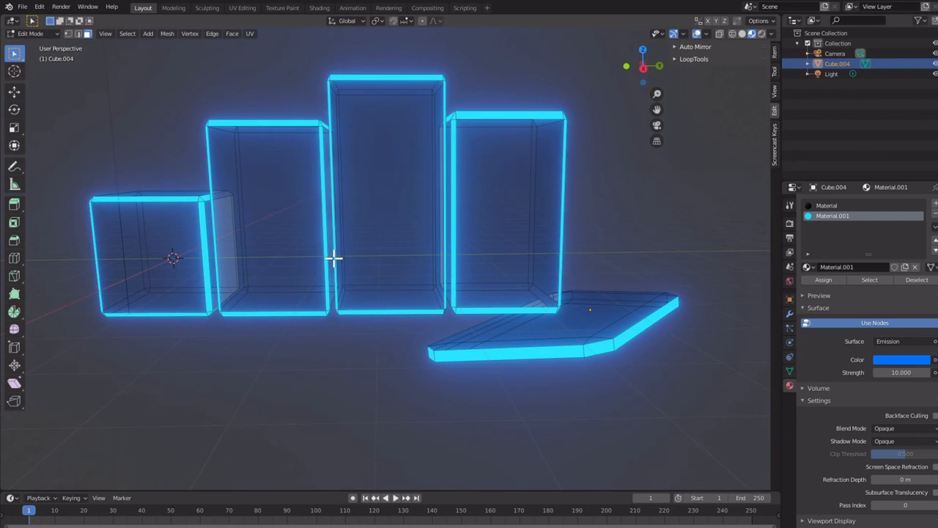